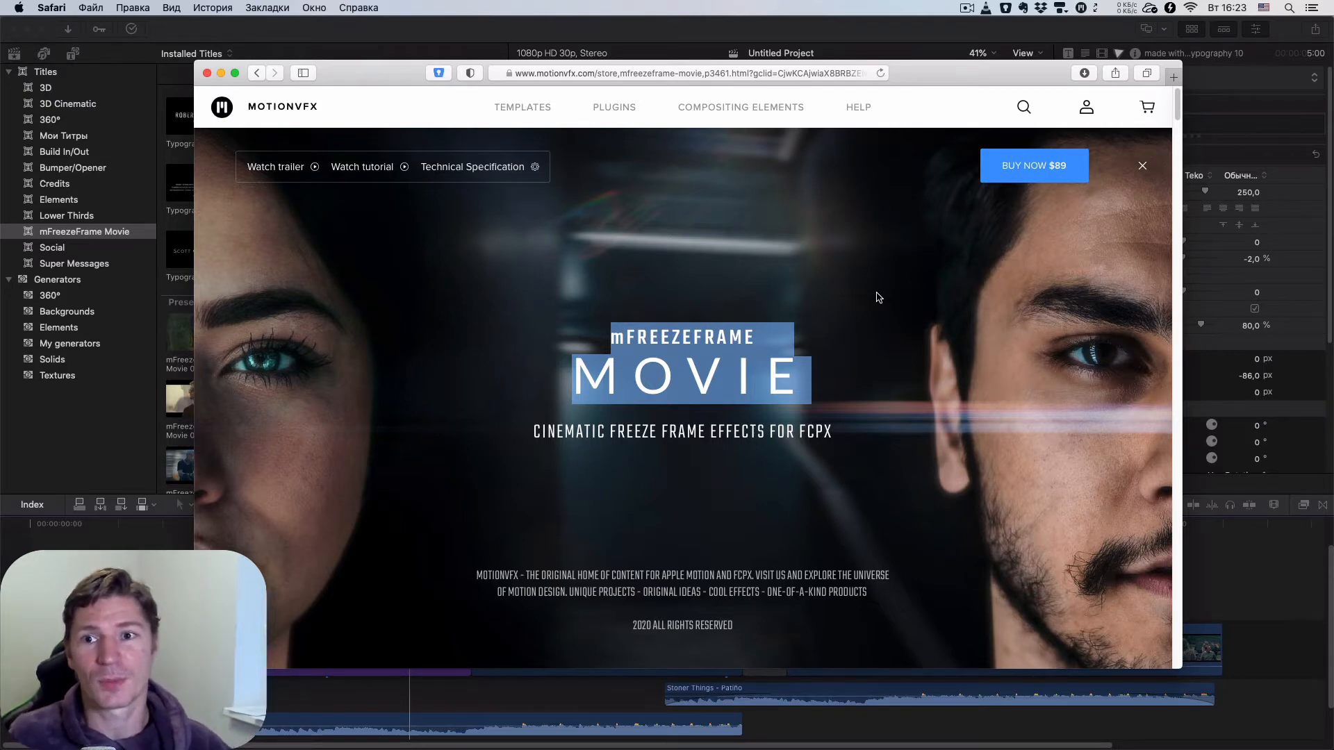
Step: Drag the mFreezeFrame Movie store window aside to reveal the Final Cut Pro project
drag(393, 78, 1333, 89)
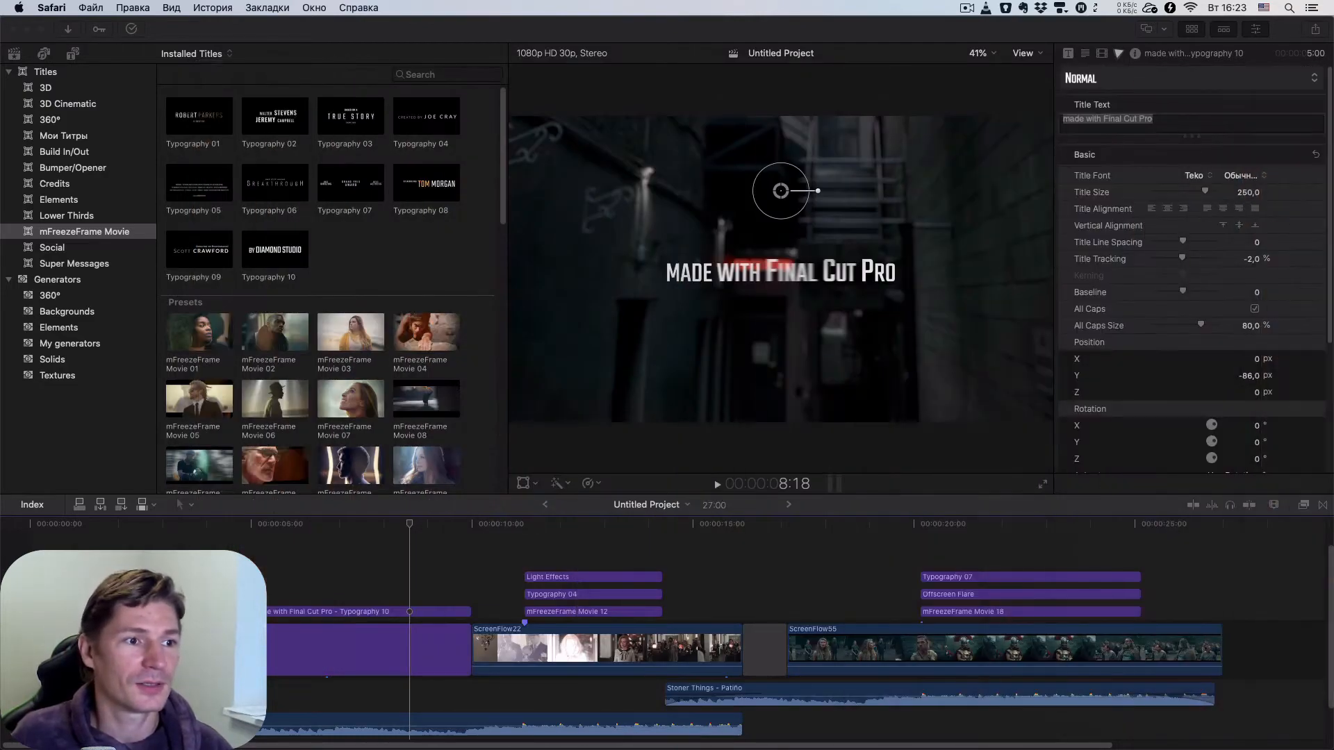
click(251, 526)
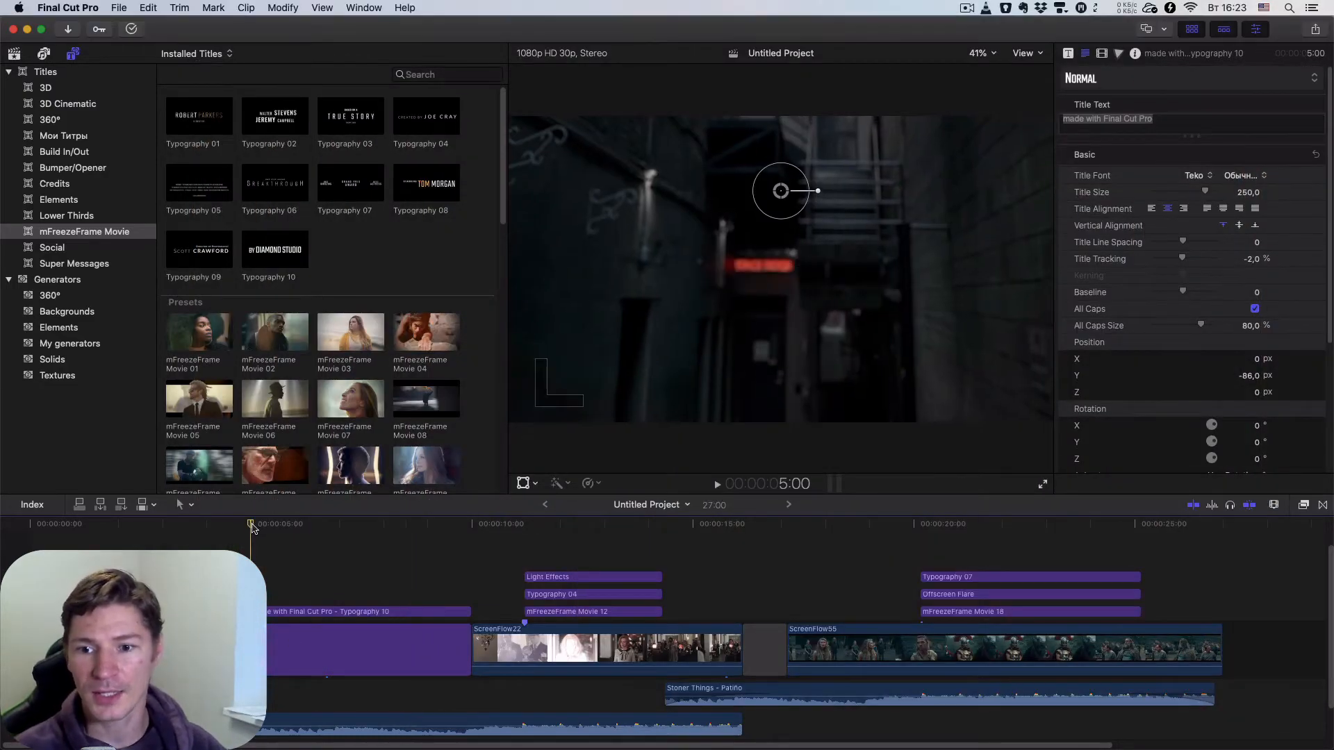
click(19, 521)
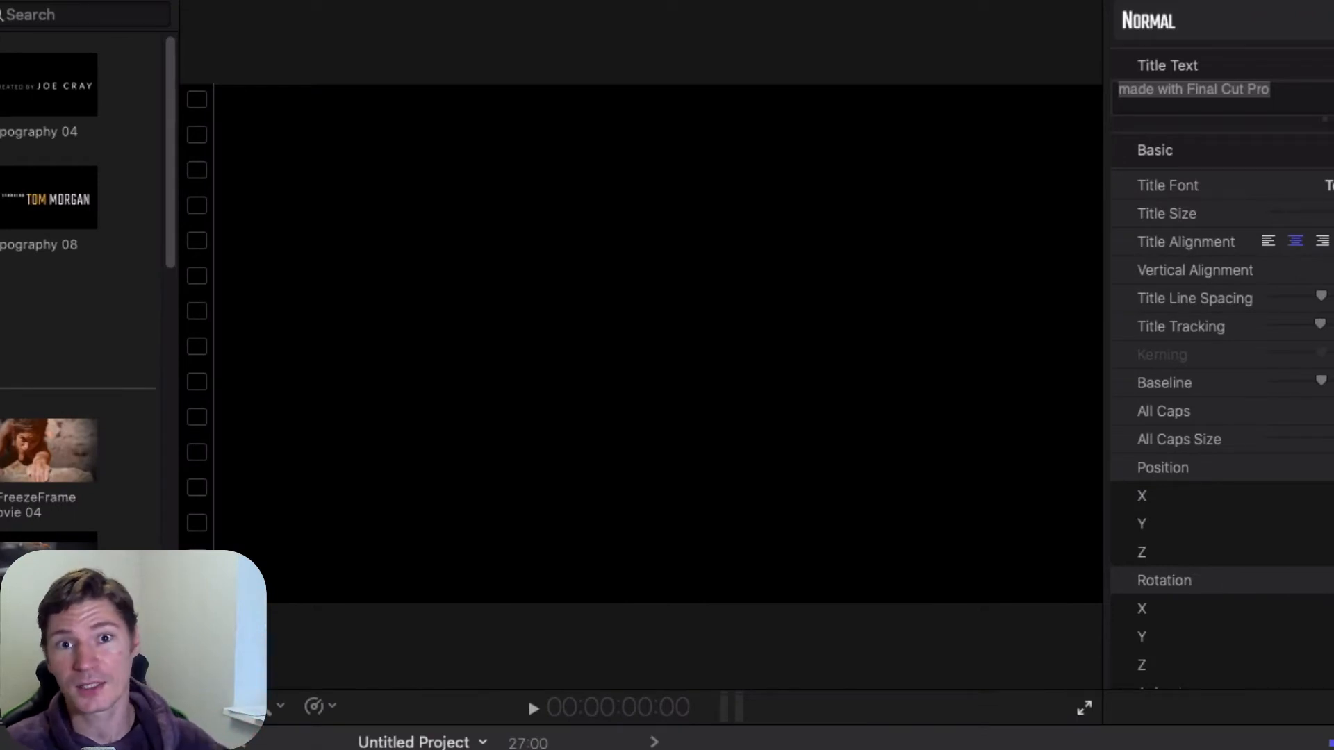
key(space)
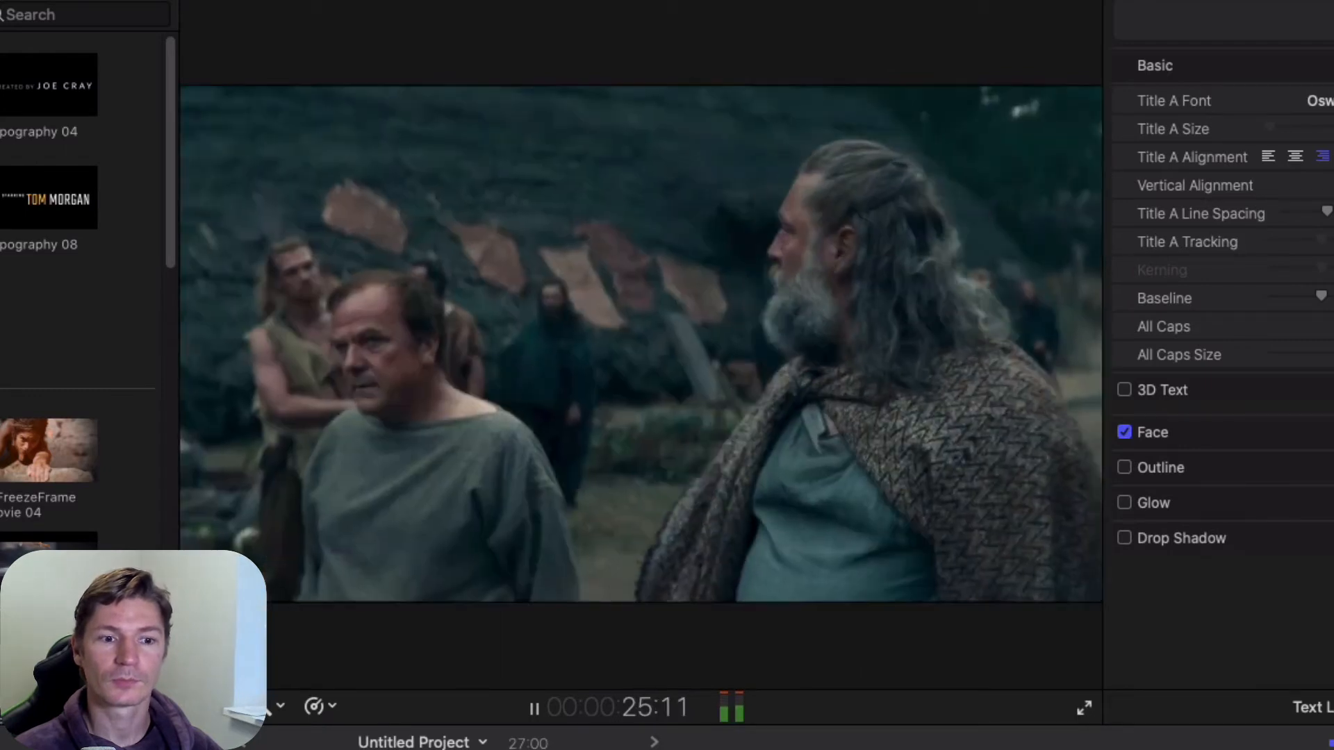
click(527, 696)
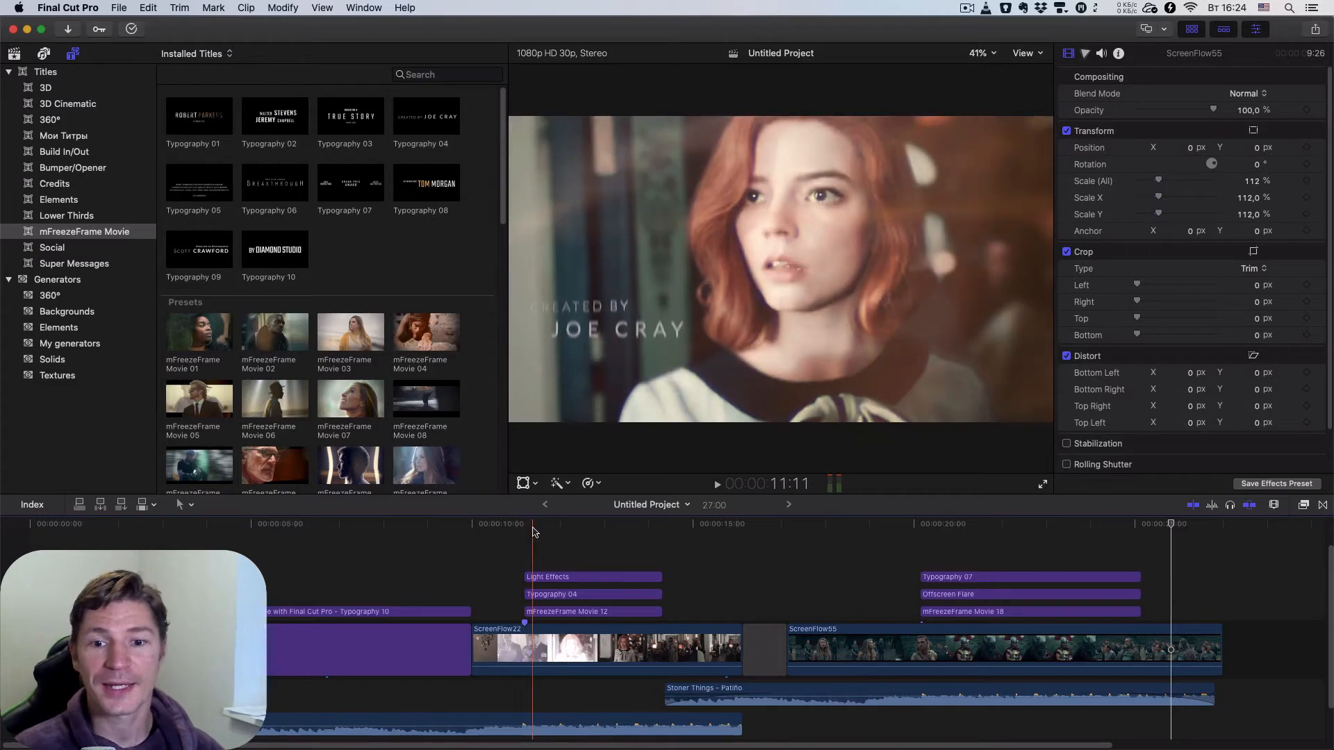
mouse_move(547, 526)
mouse_down()
mouse_move(525, 526)
mouse_move(614, 526)
mouse_move(535, 532)
mouse_move(553, 535)
mouse_up()
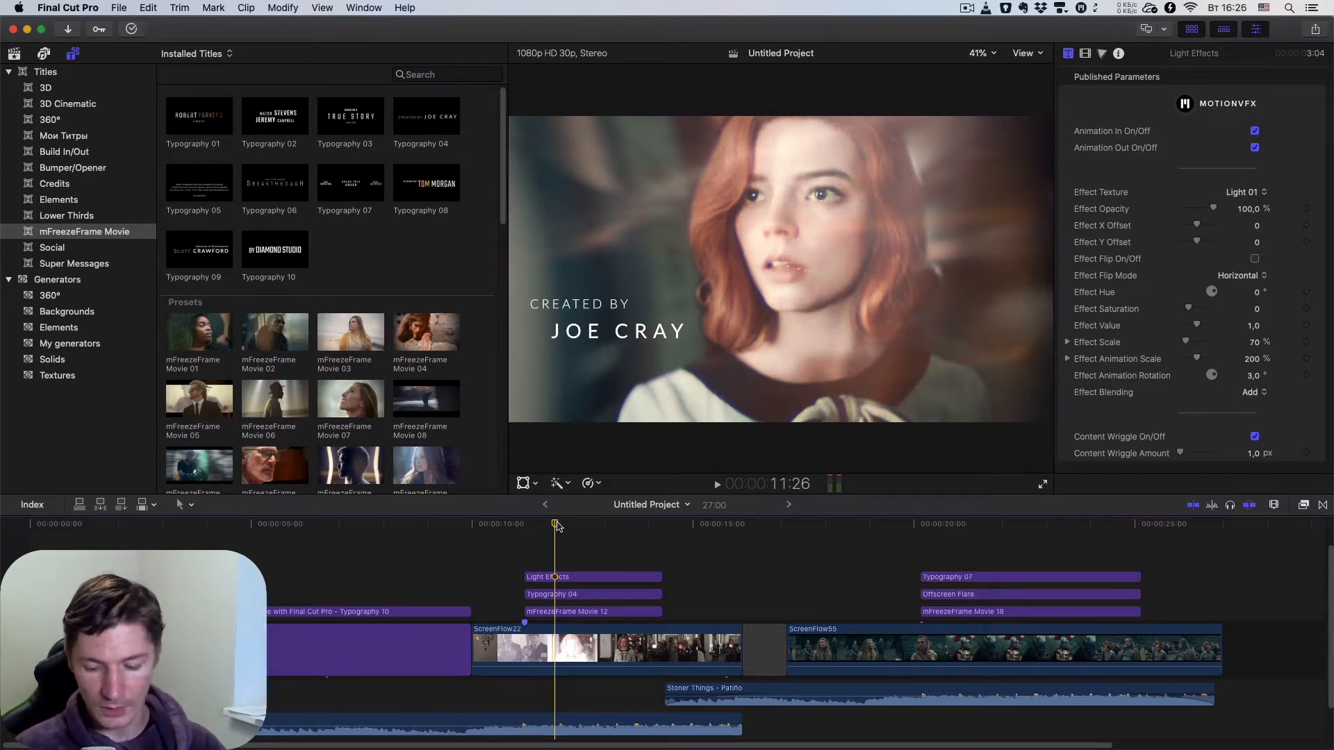
key(super+comma)
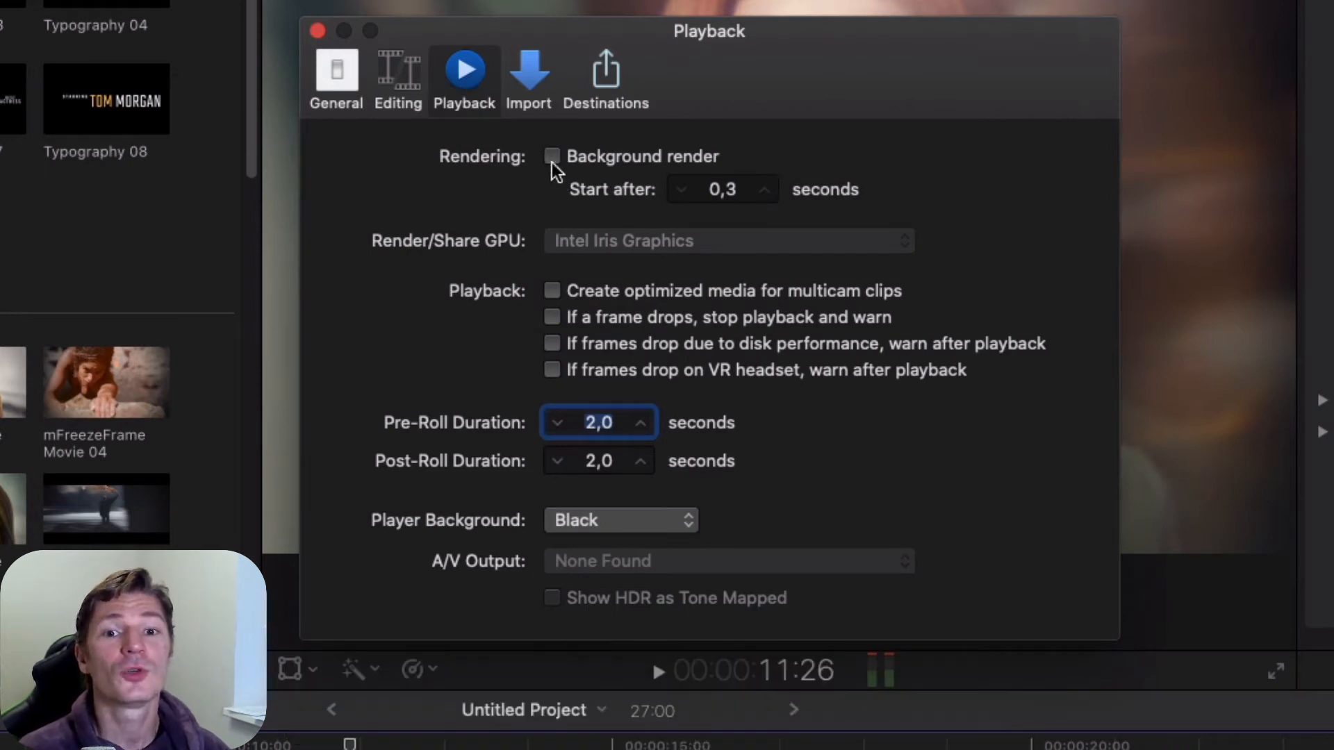
click(318, 31)
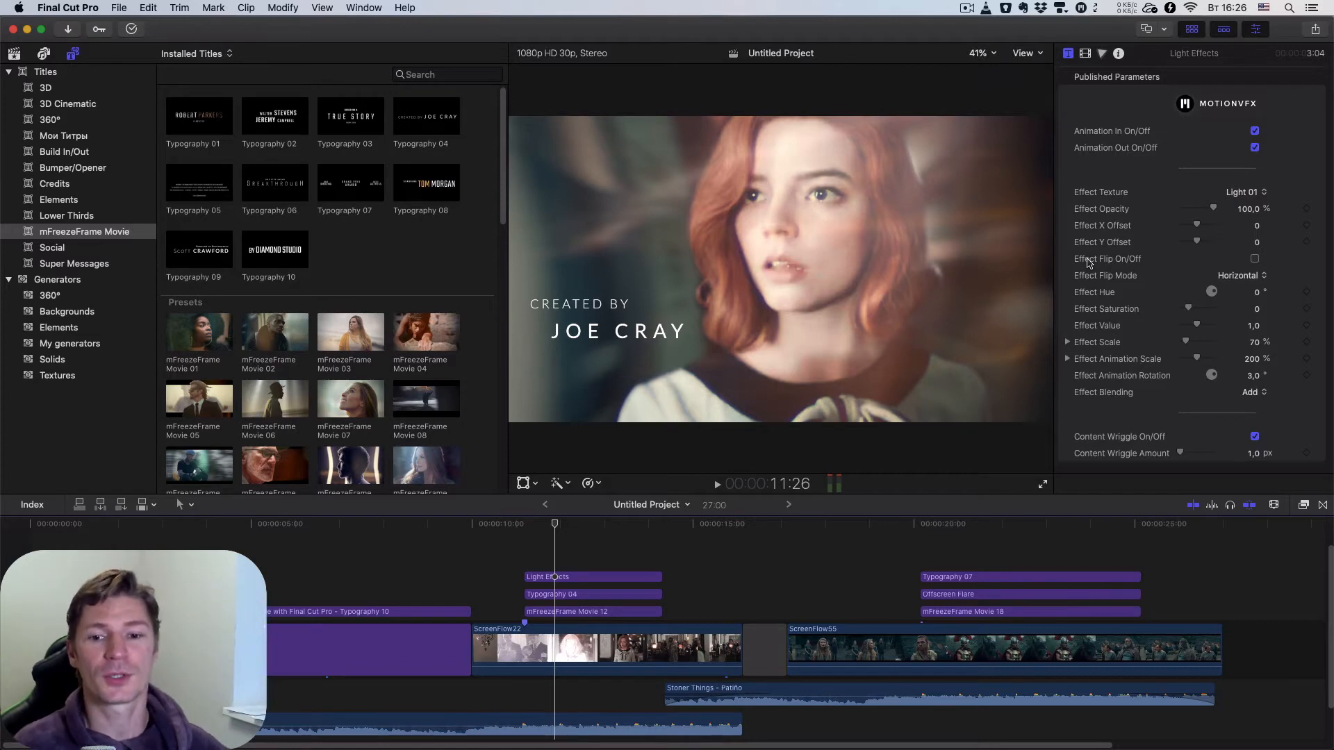
Step: Render the selected Light Effects overlay clip, then zoom the timeline out
click(585, 577)
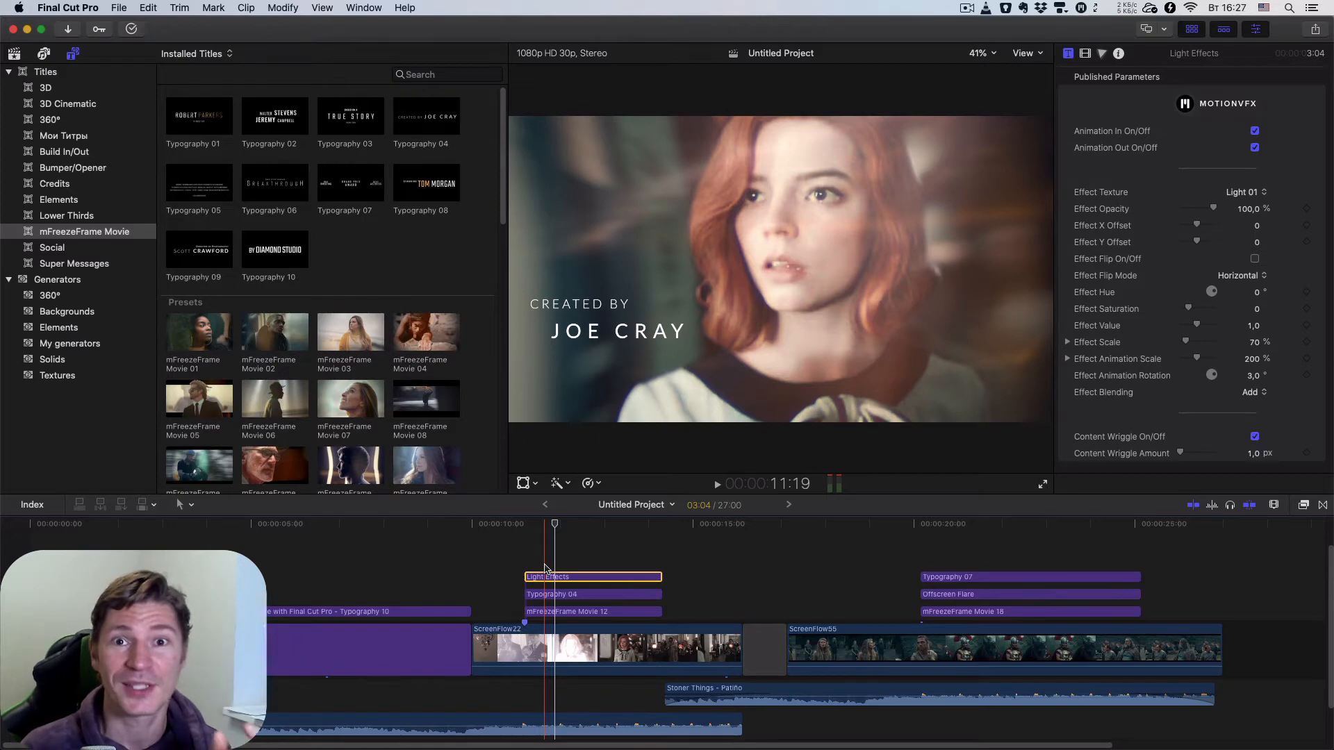
key(ctrl+r)
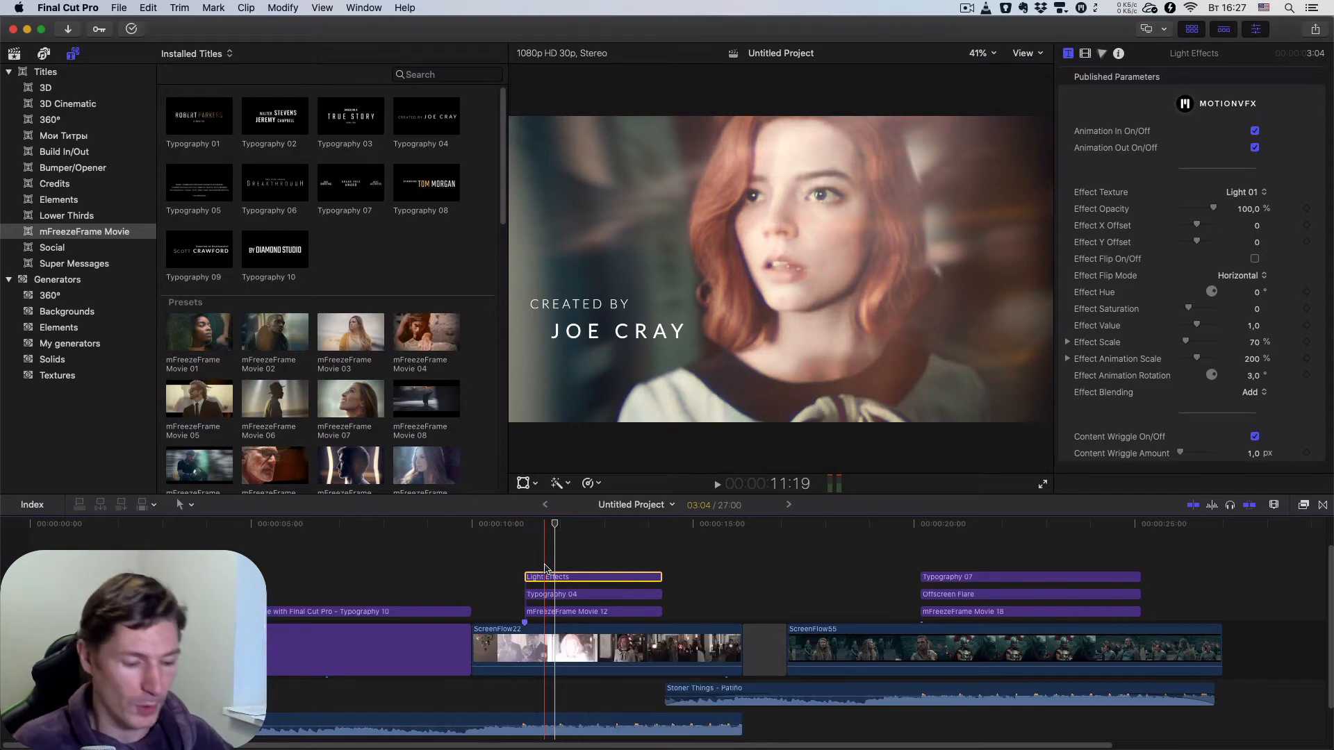
key(super+minus)
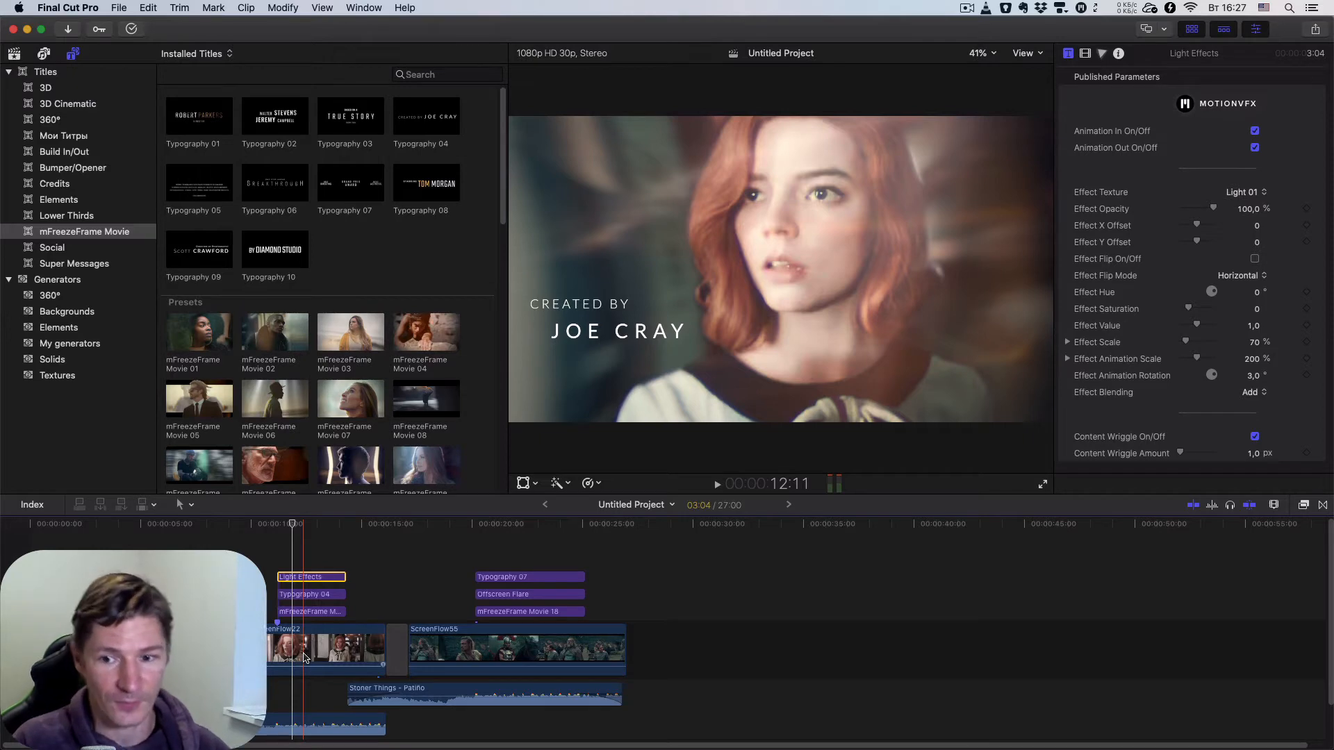
Step: Copy ScreenFlow22 after ScreenFlow55, park the playhead at 28:06, and check mInstaller's product list
drag(300, 656, 694, 643)
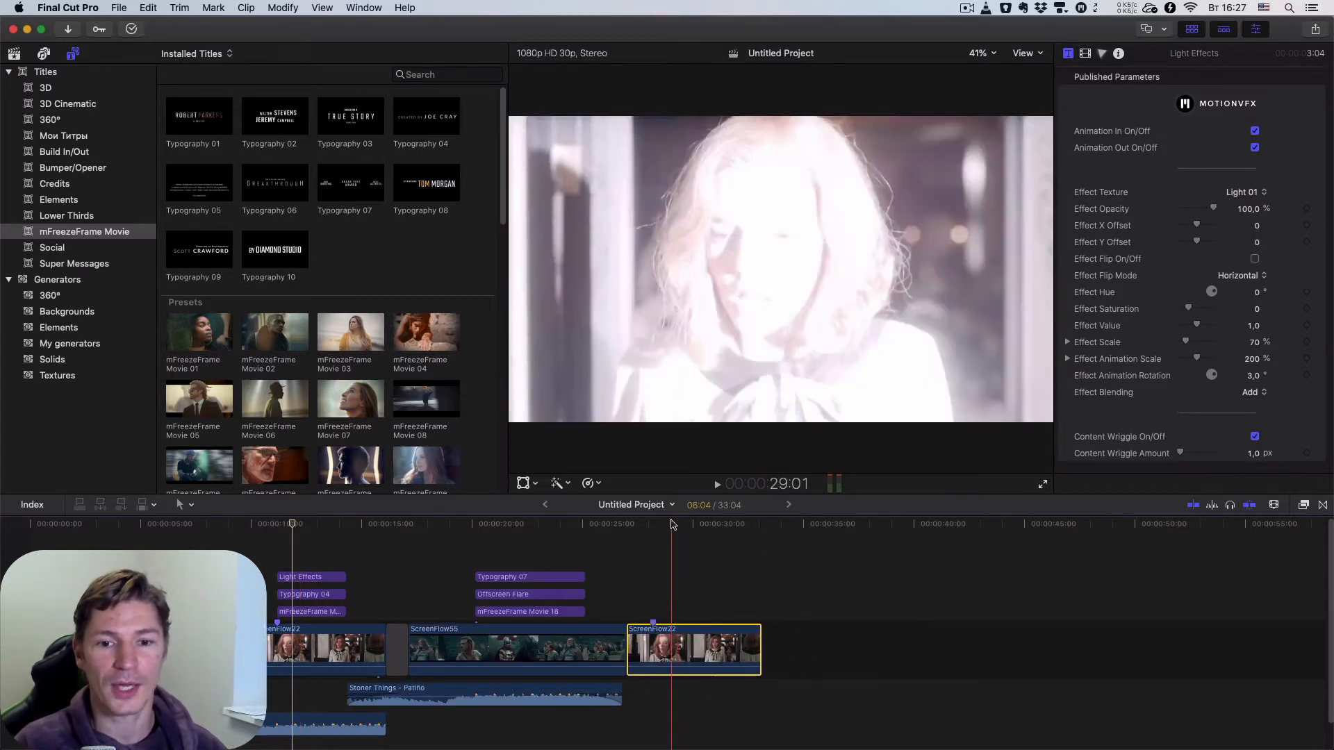
click(671, 525)
key(super+=)
key(super+=)
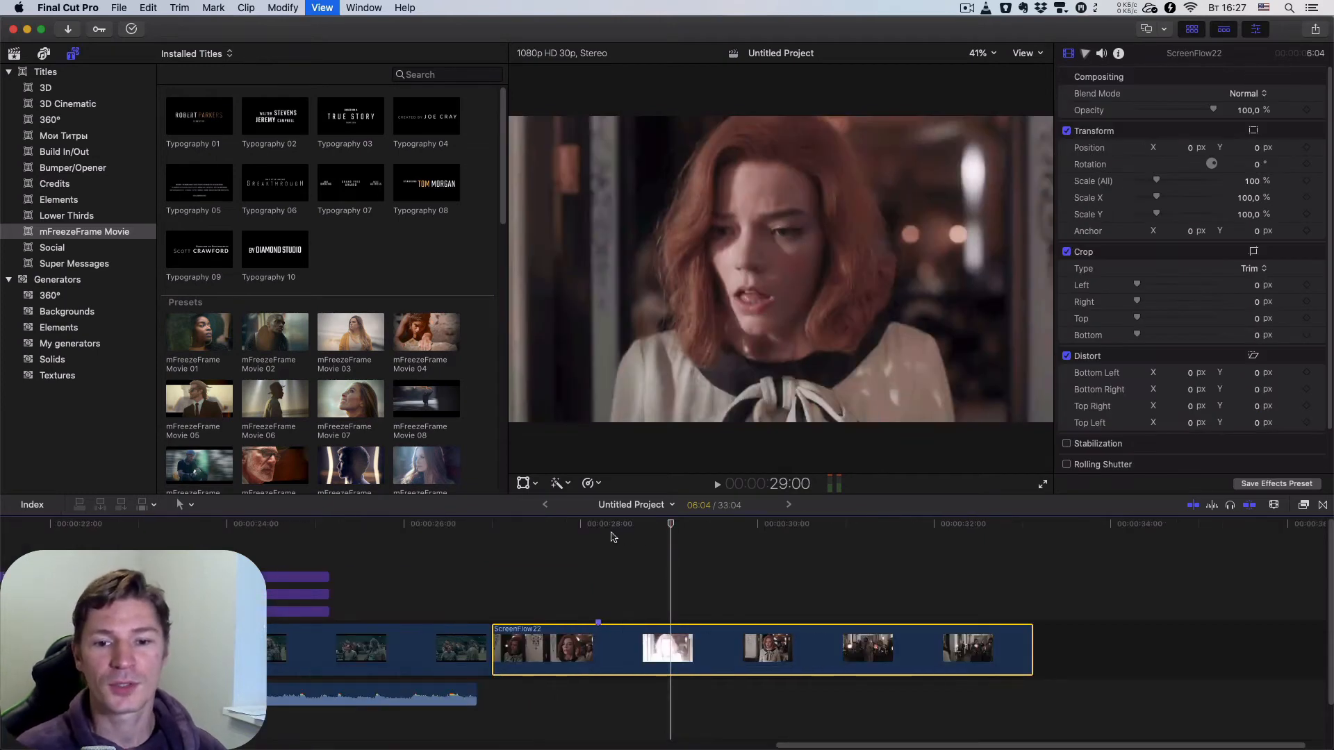
click(597, 525)
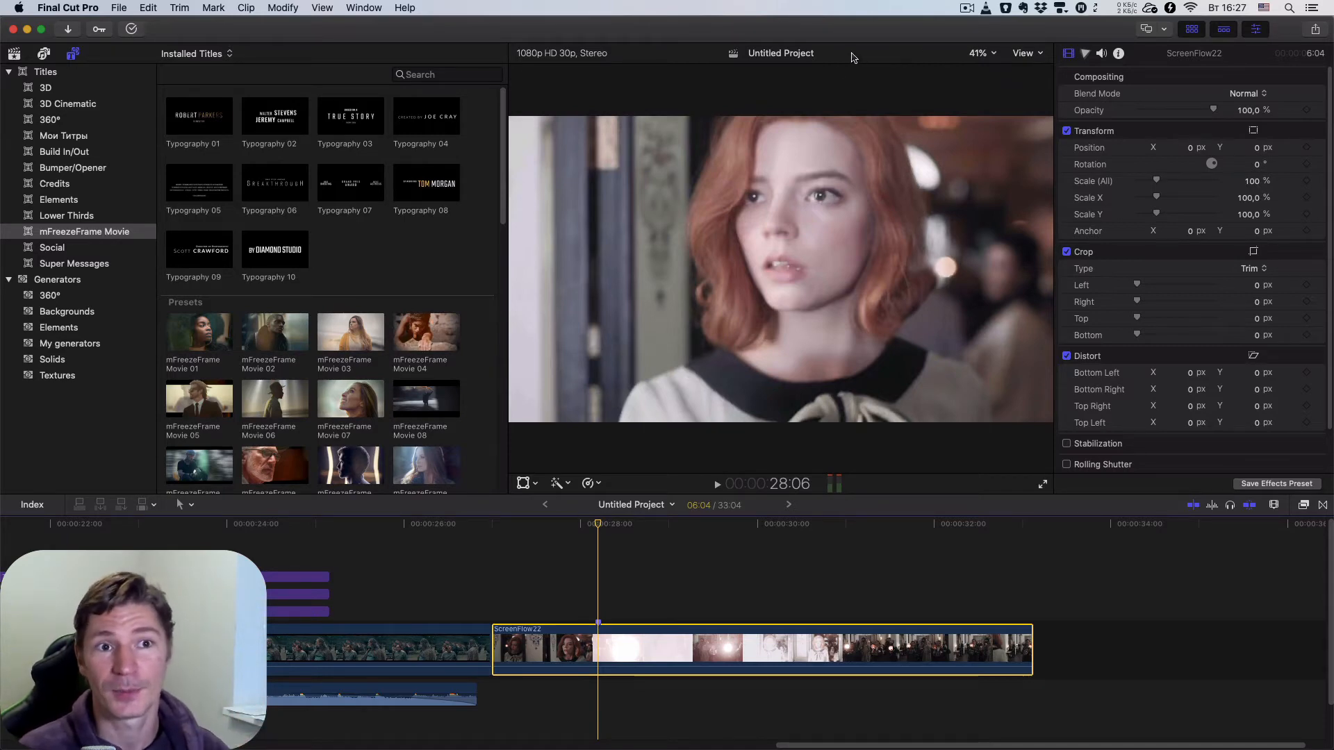
click(1080, 8)
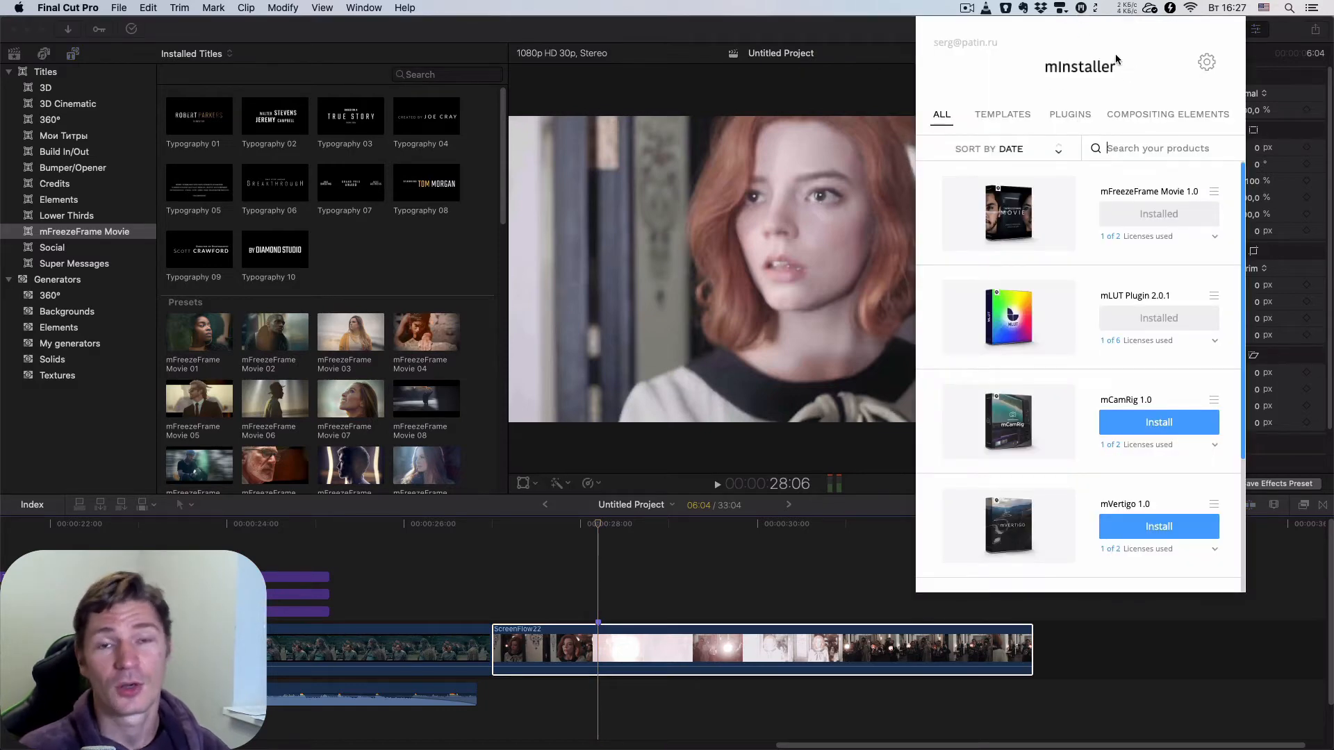
click(515, 31)
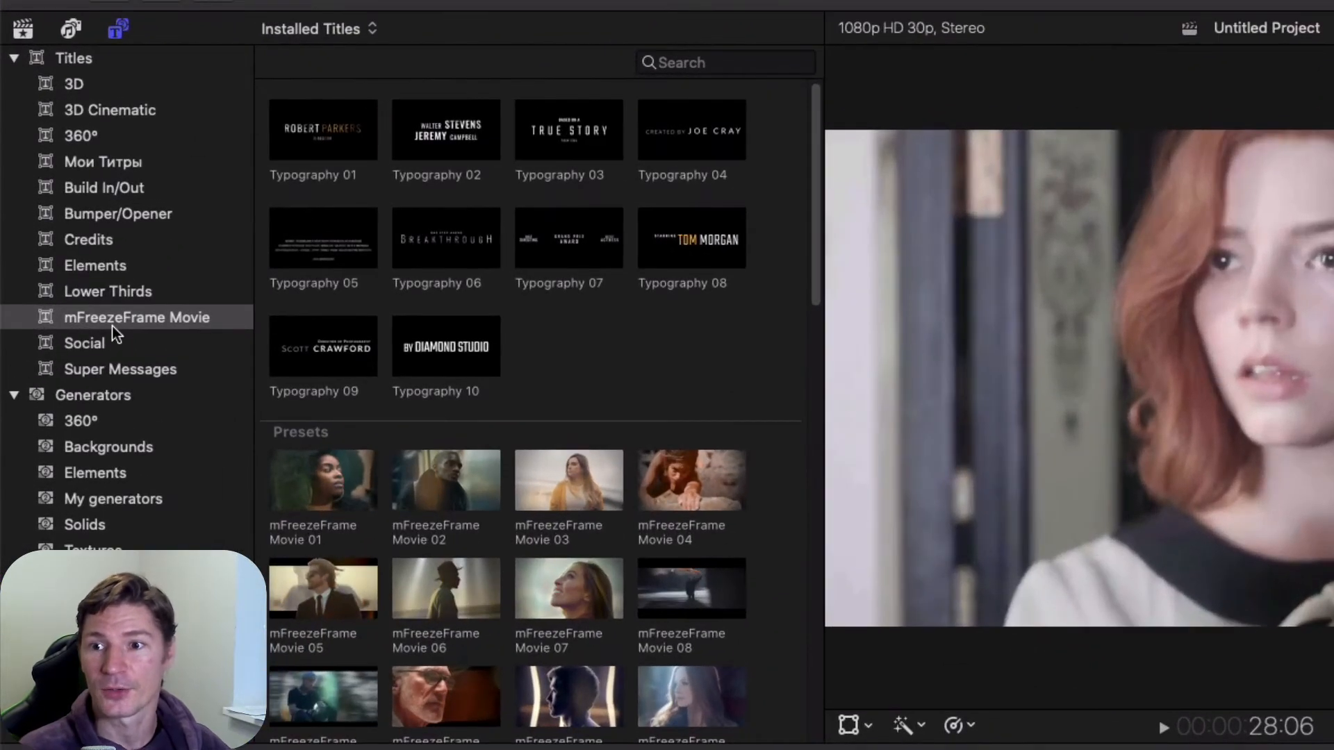
scroll(627, 260, down, 5)
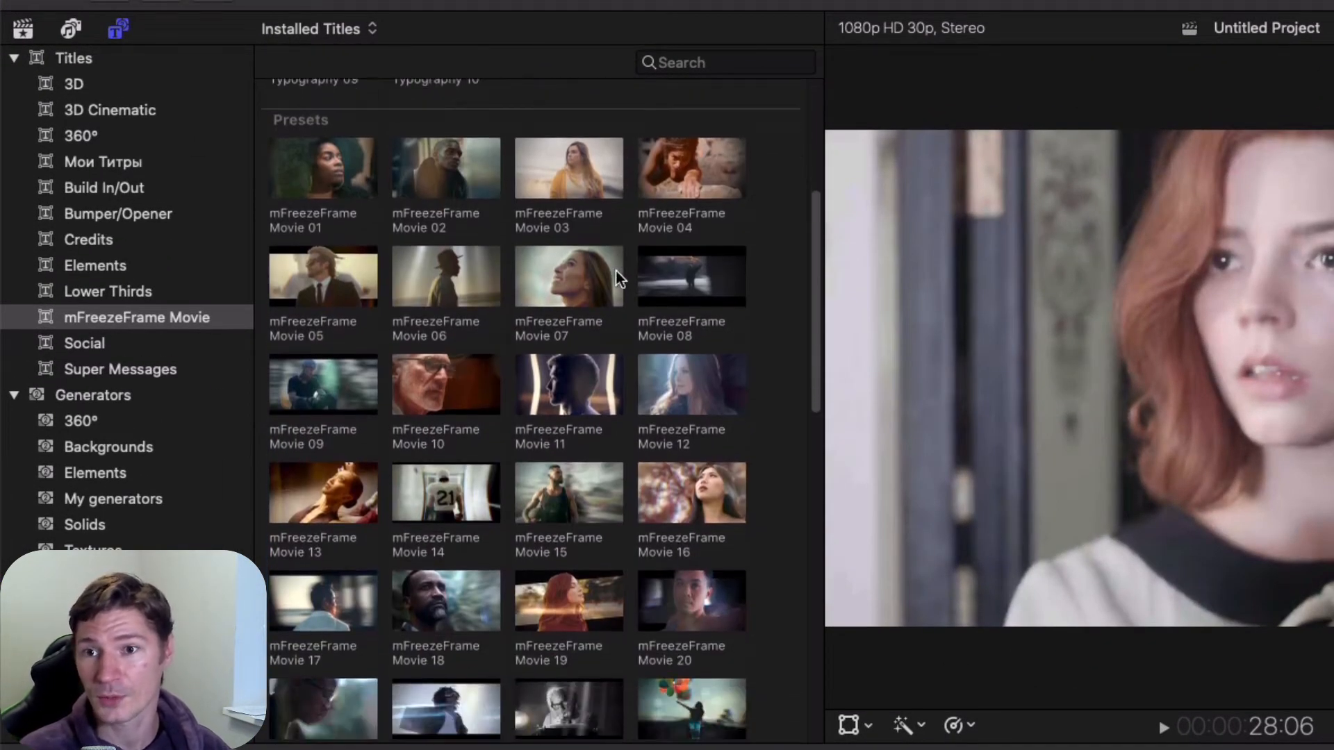
scroll(615, 271, down, 1)
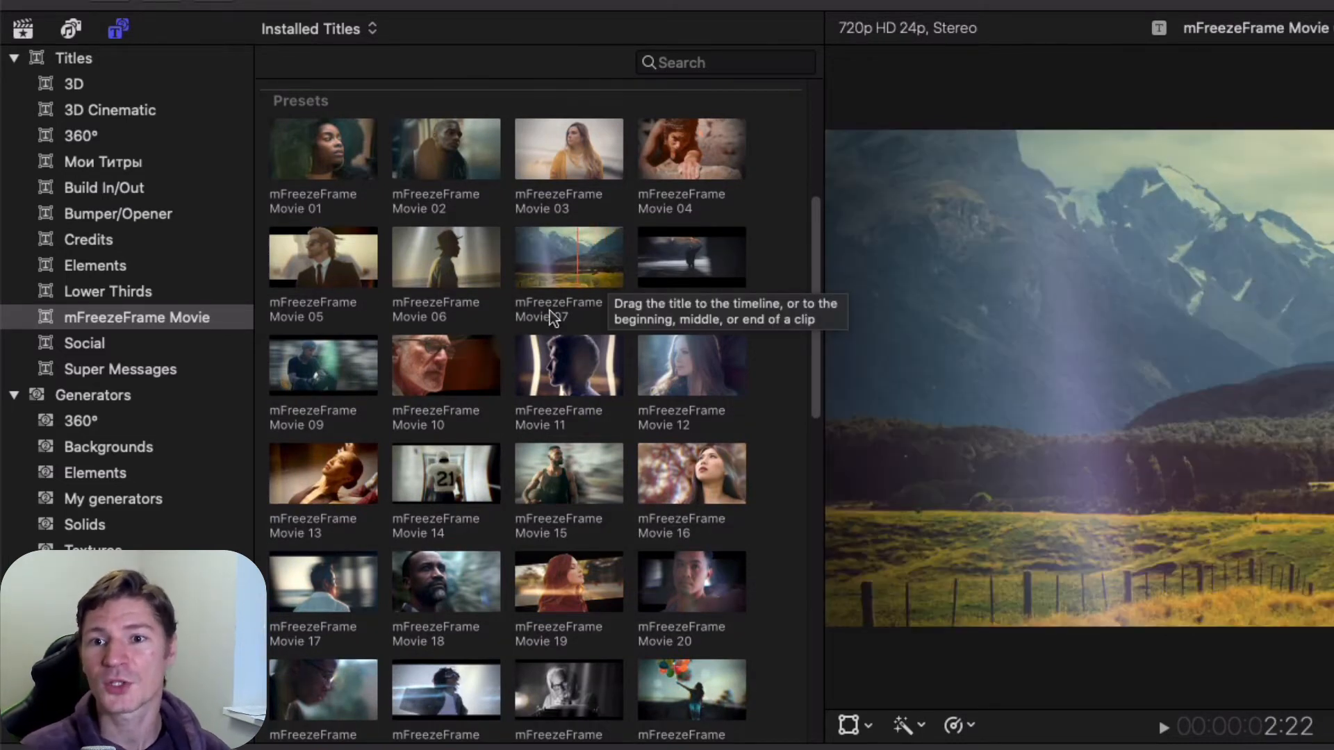
scroll(553, 320, down, 1)
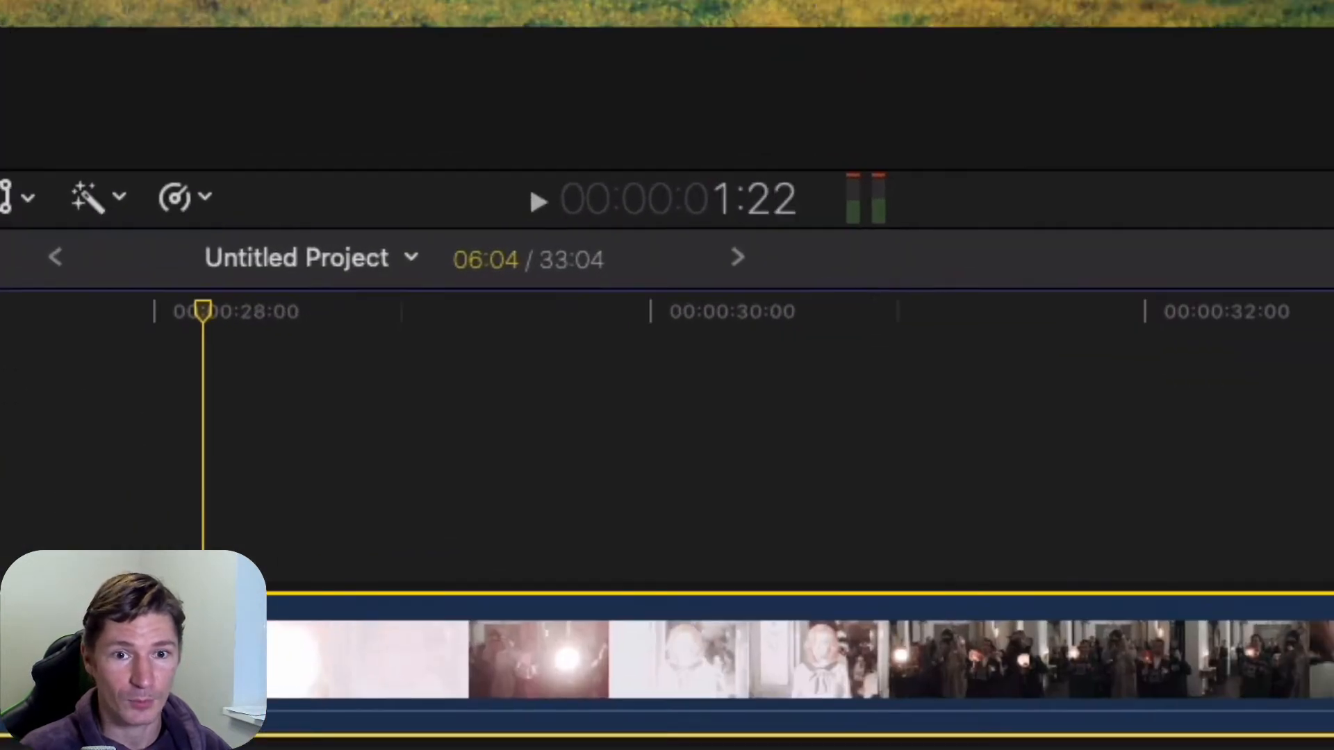
Step: Add the mFreezeFrame Movie 12 preset above the copied clip, starting at 28:06
drag(459, 3, 717, 346)
drag(443, 393, 215, 466)
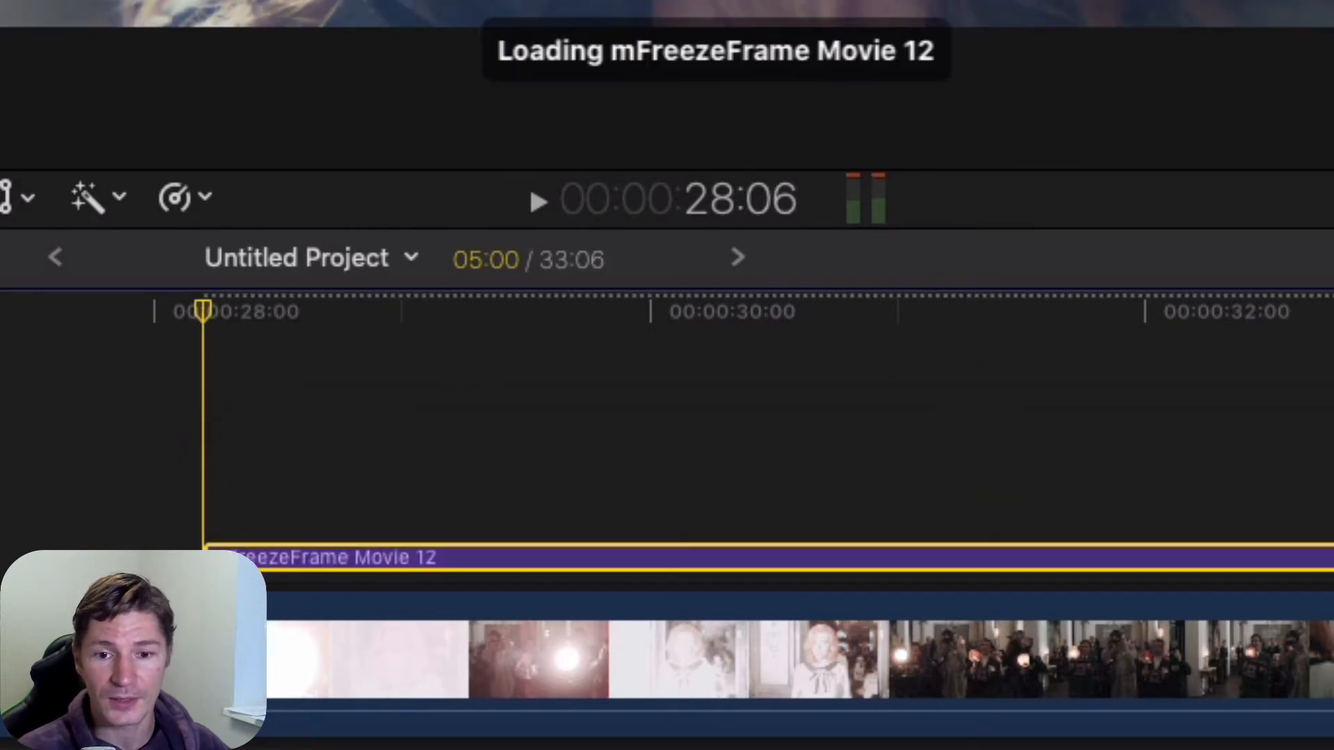
key(super+equal)
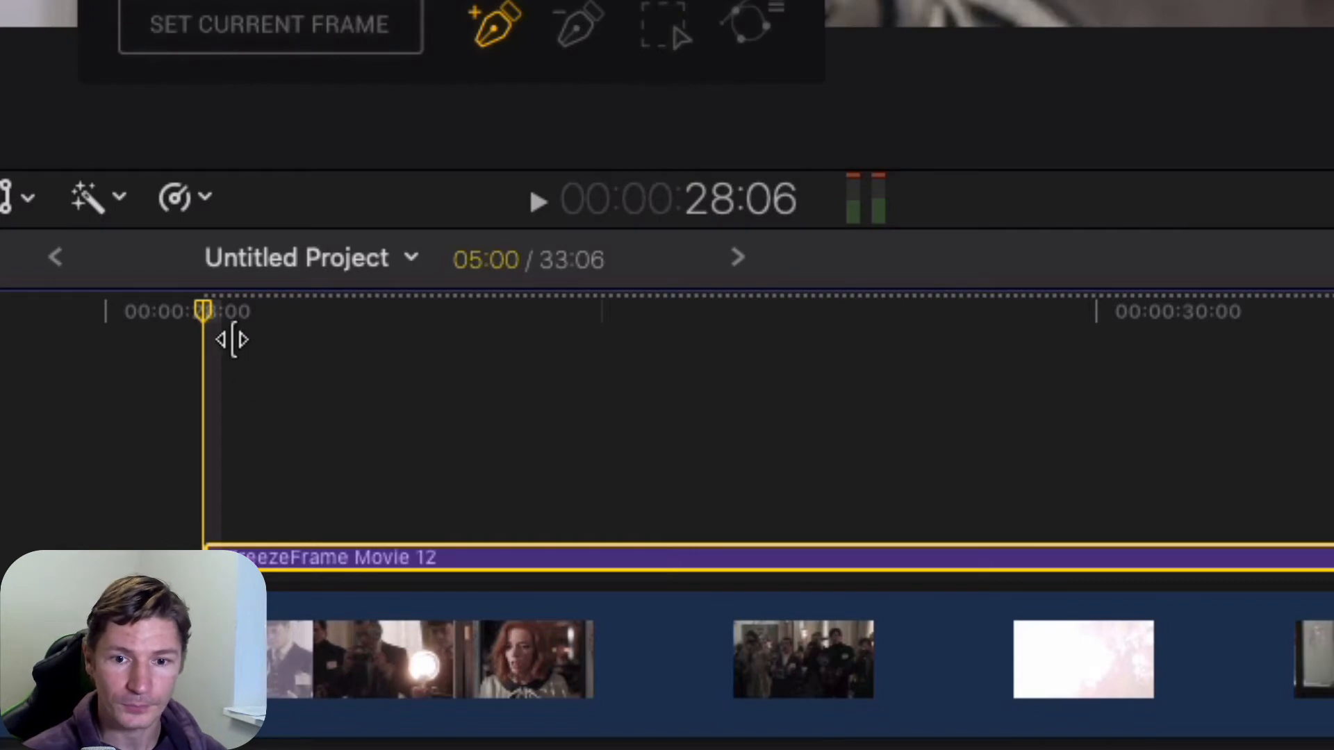
key(super+minus)
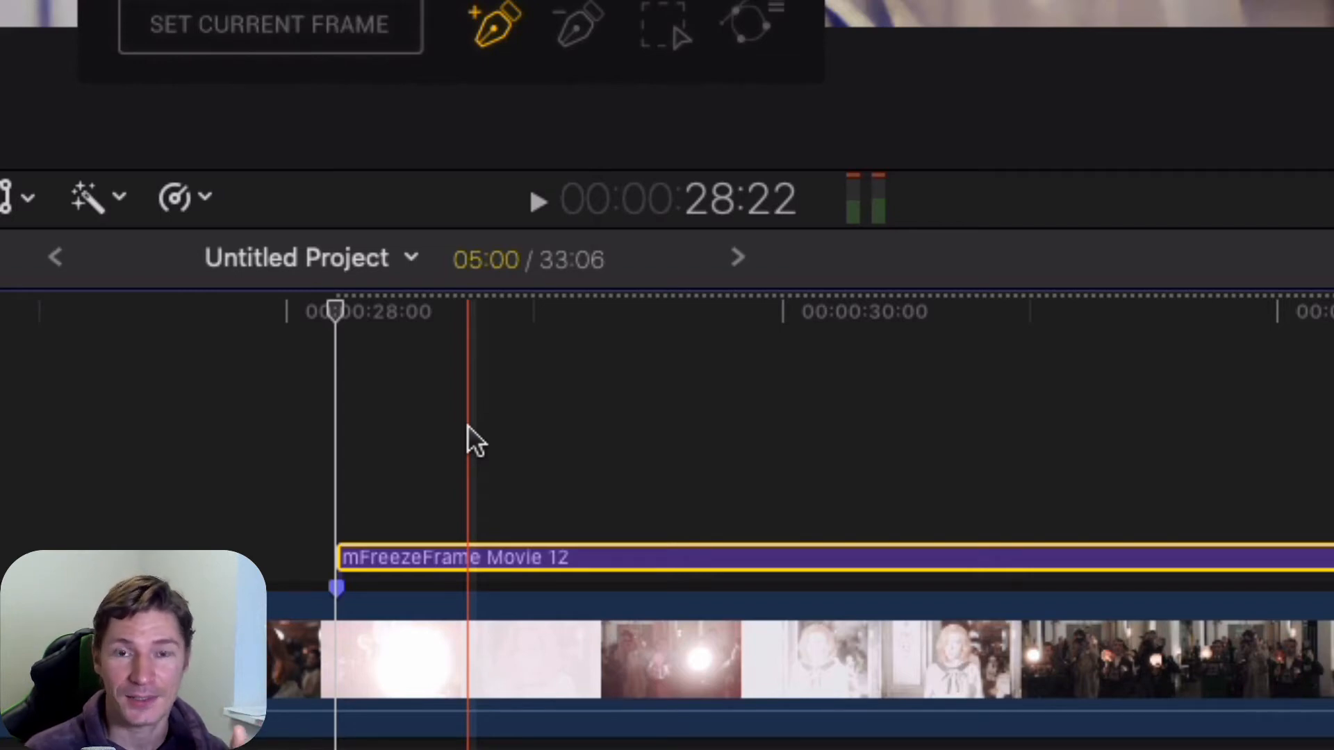
Step: Shorten the preset's duration from 5:00 to 3:00
key(ctrl+d)
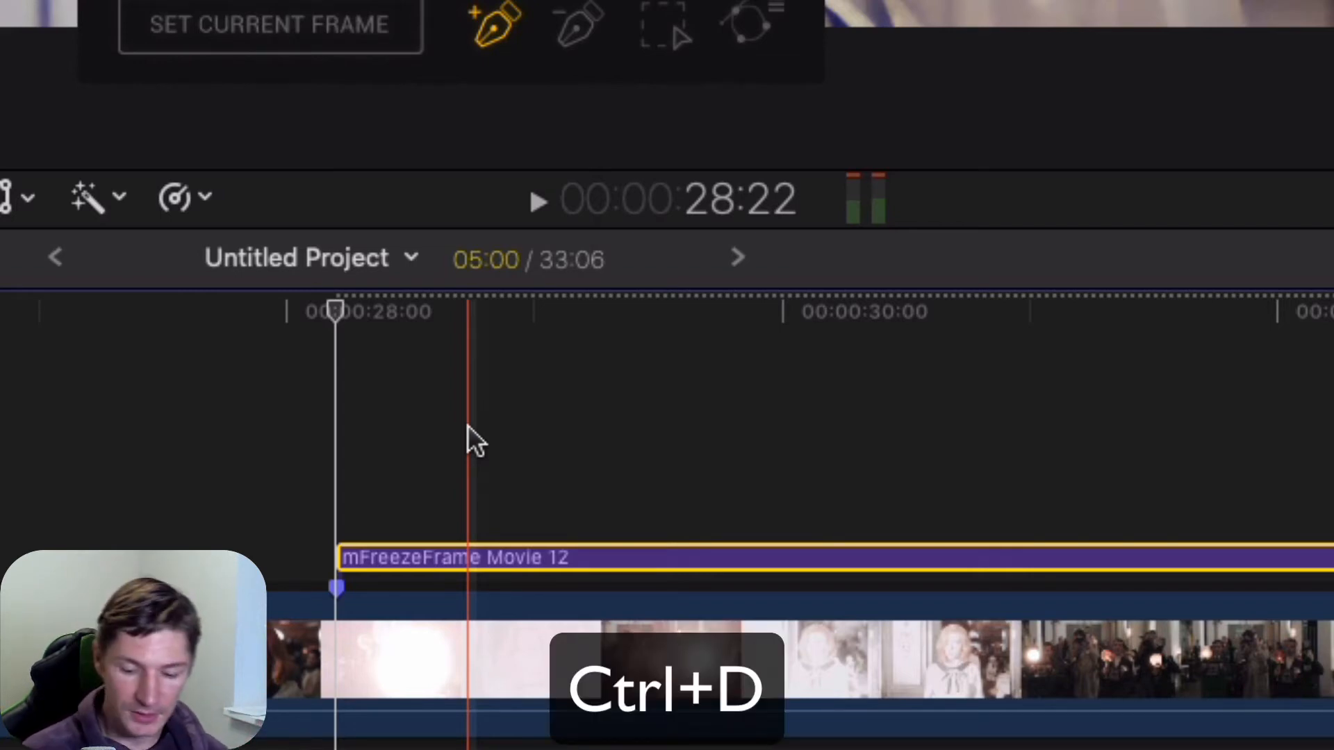
key(ctrl+d)
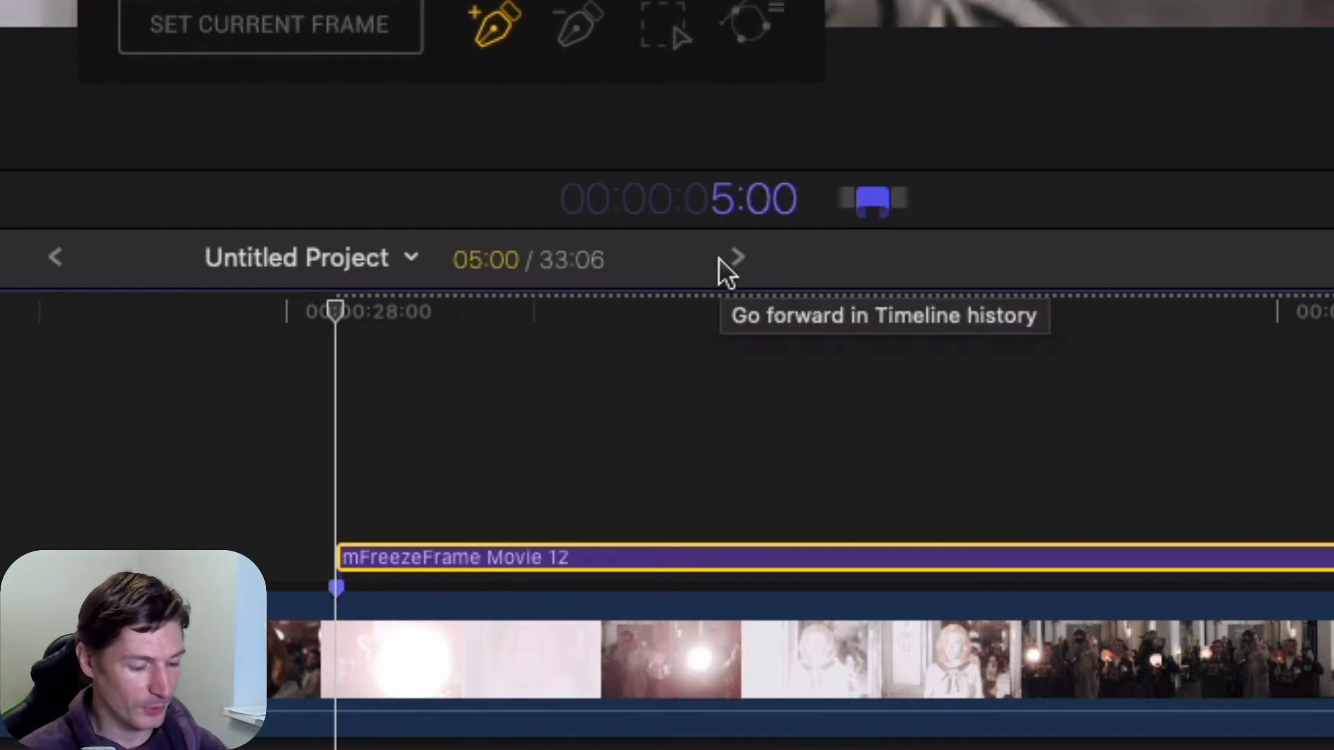
text(3)
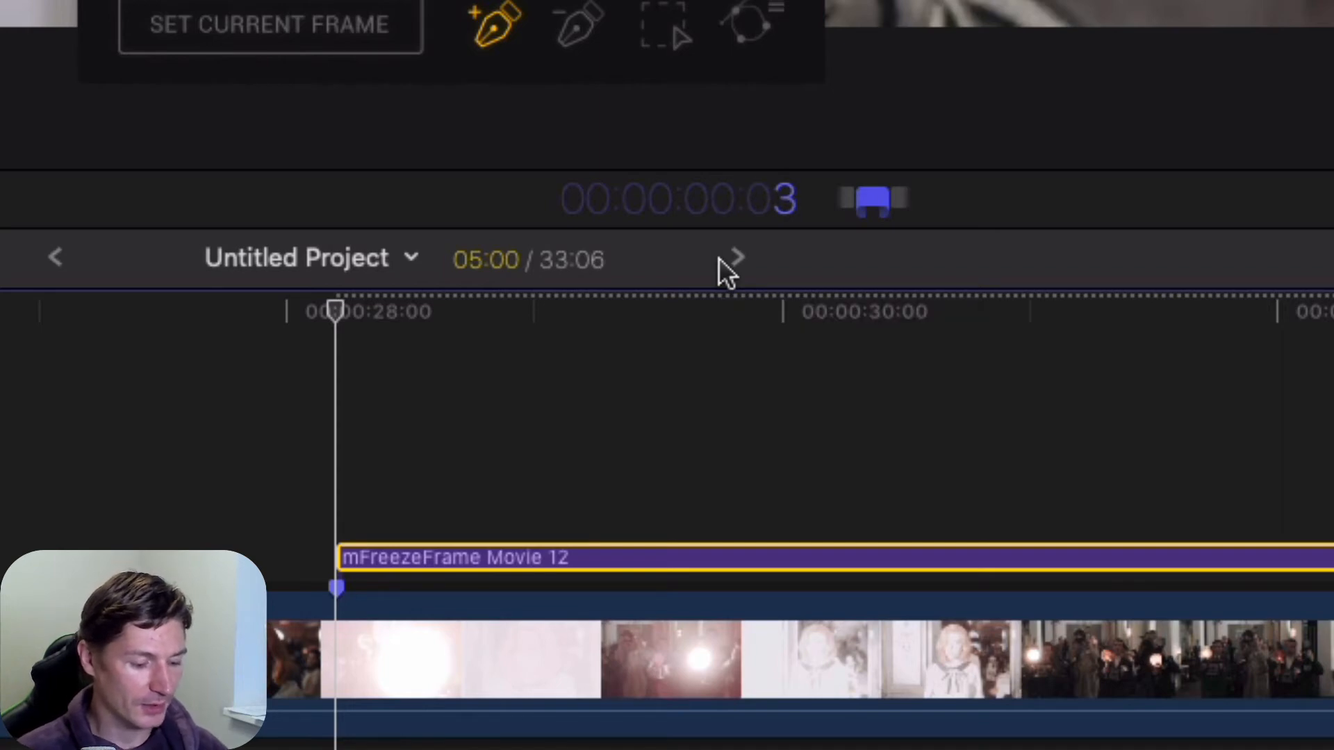
text(:00)
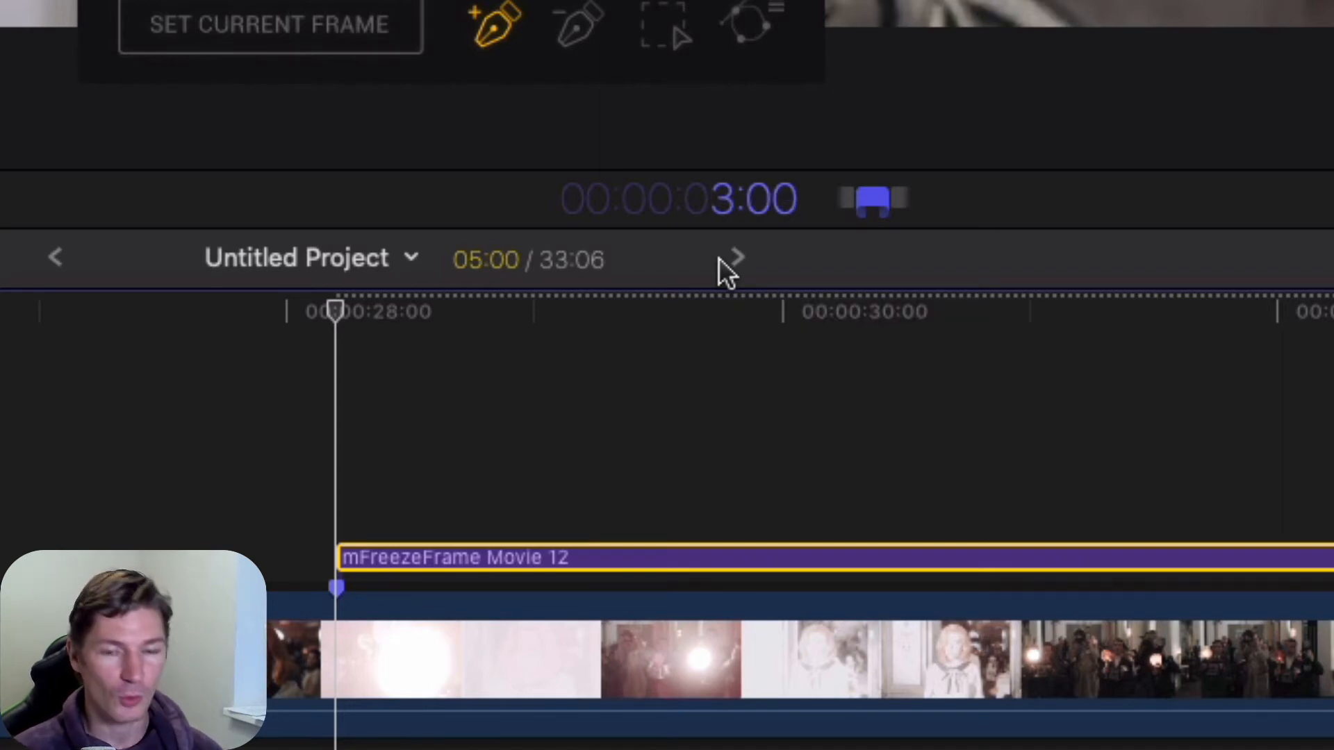
key(Return)
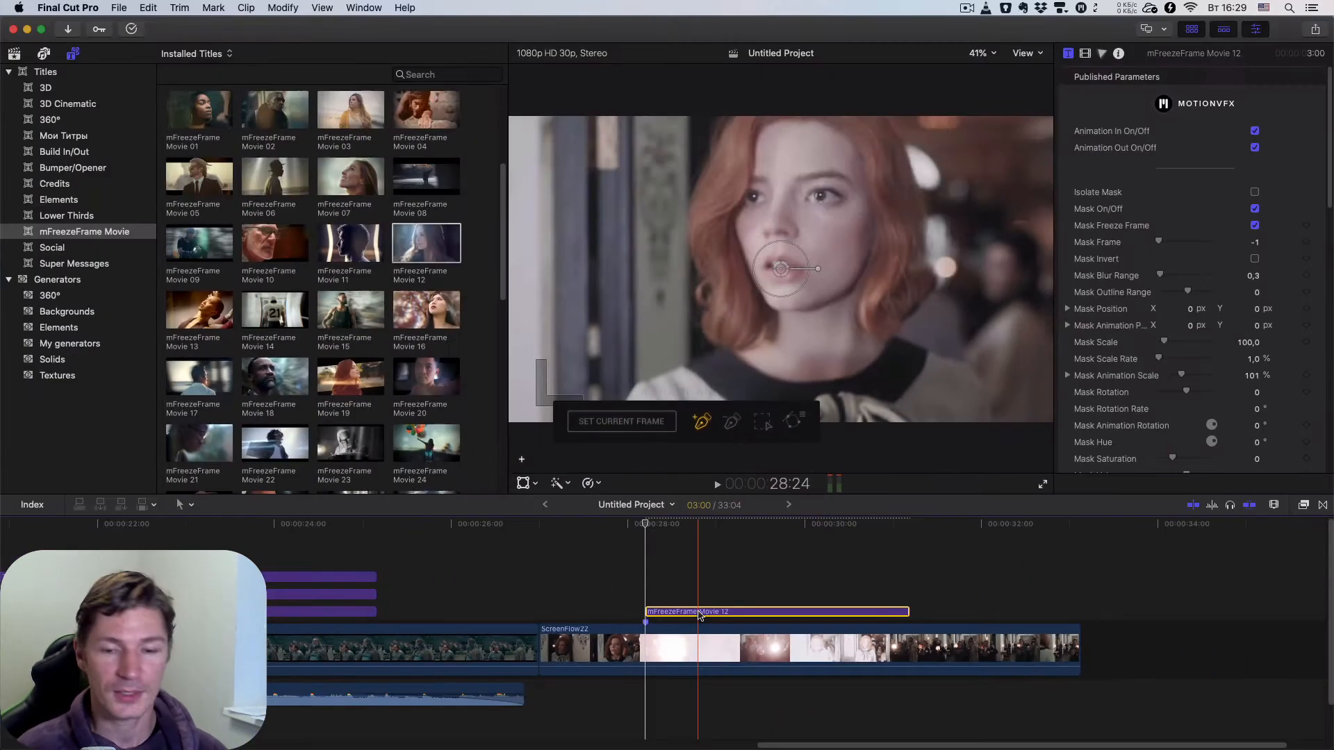
Step: Set the freeze title's current frame at 28:16, then return to its 28:06 start
click(677, 615)
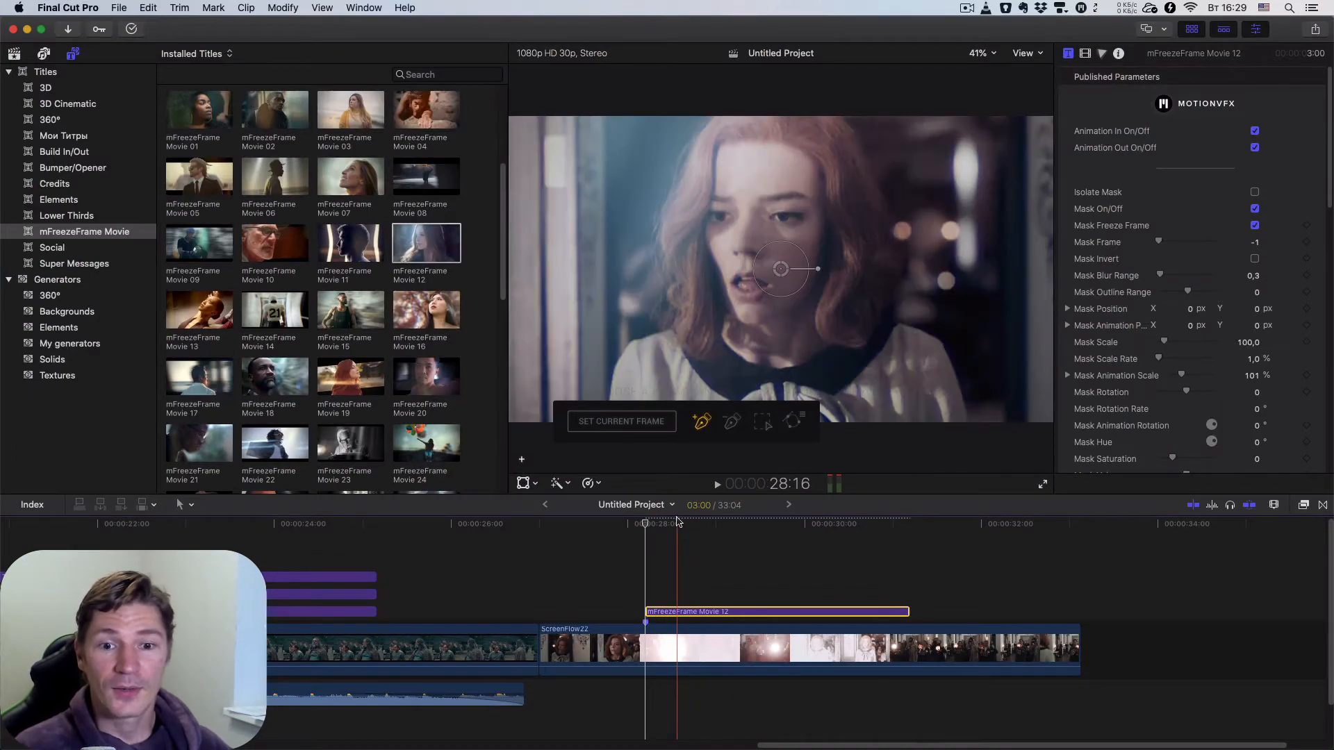
click(605, 422)
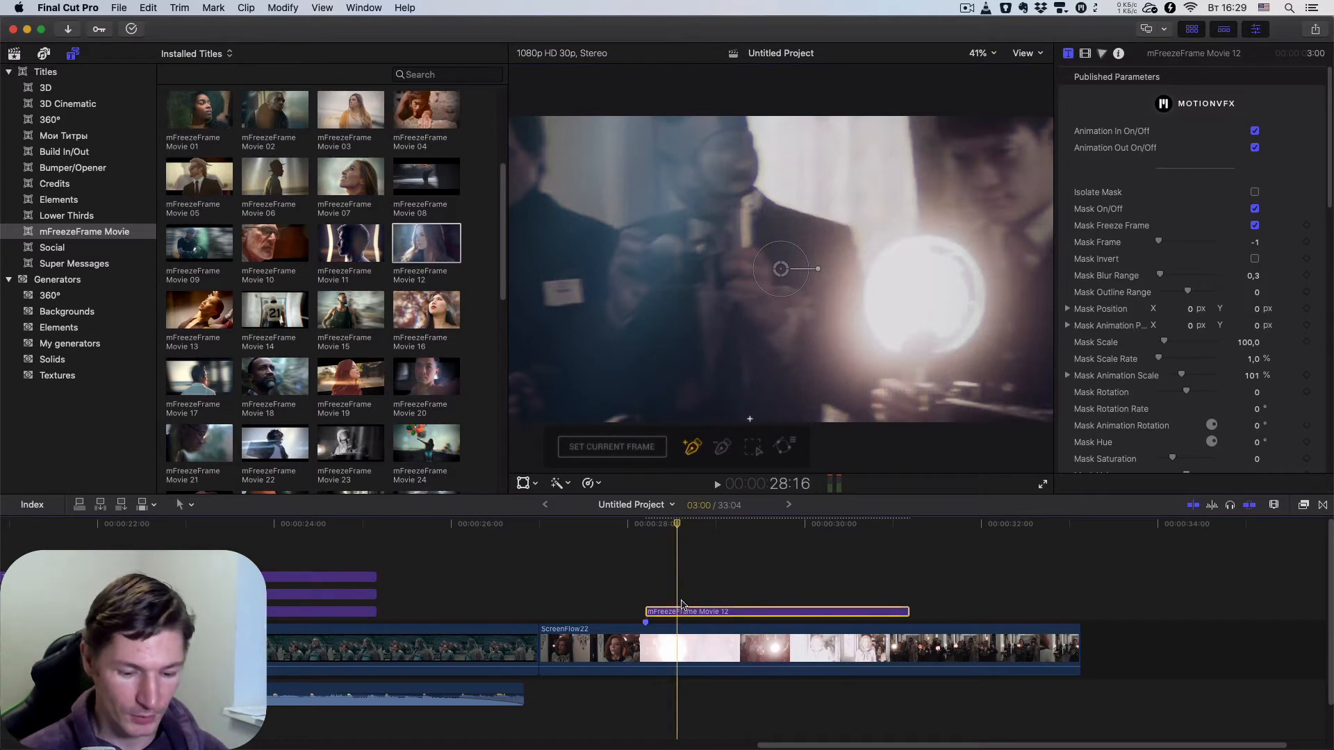
key(Up)
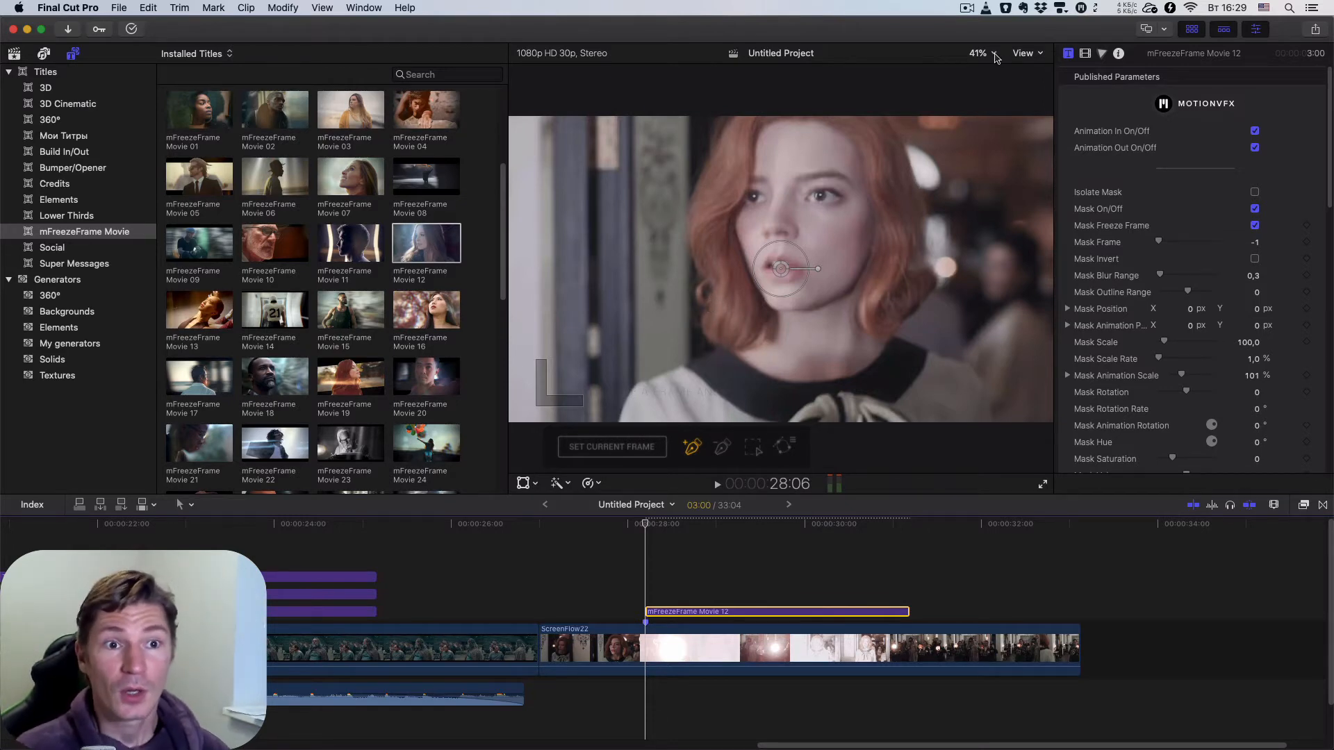
Step: Zoom the viewer to 50%, then down to 25% to leave room around the frame
click(990, 54)
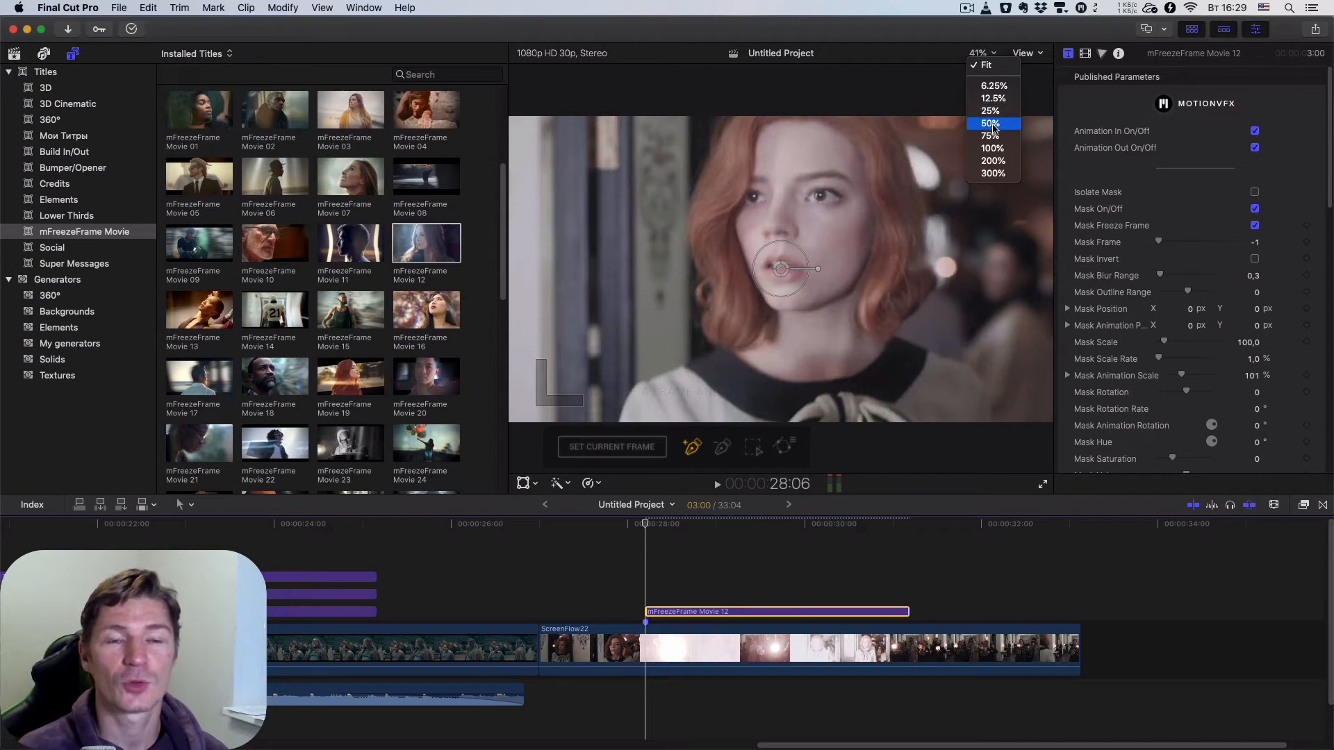
click(990, 122)
click(988, 53)
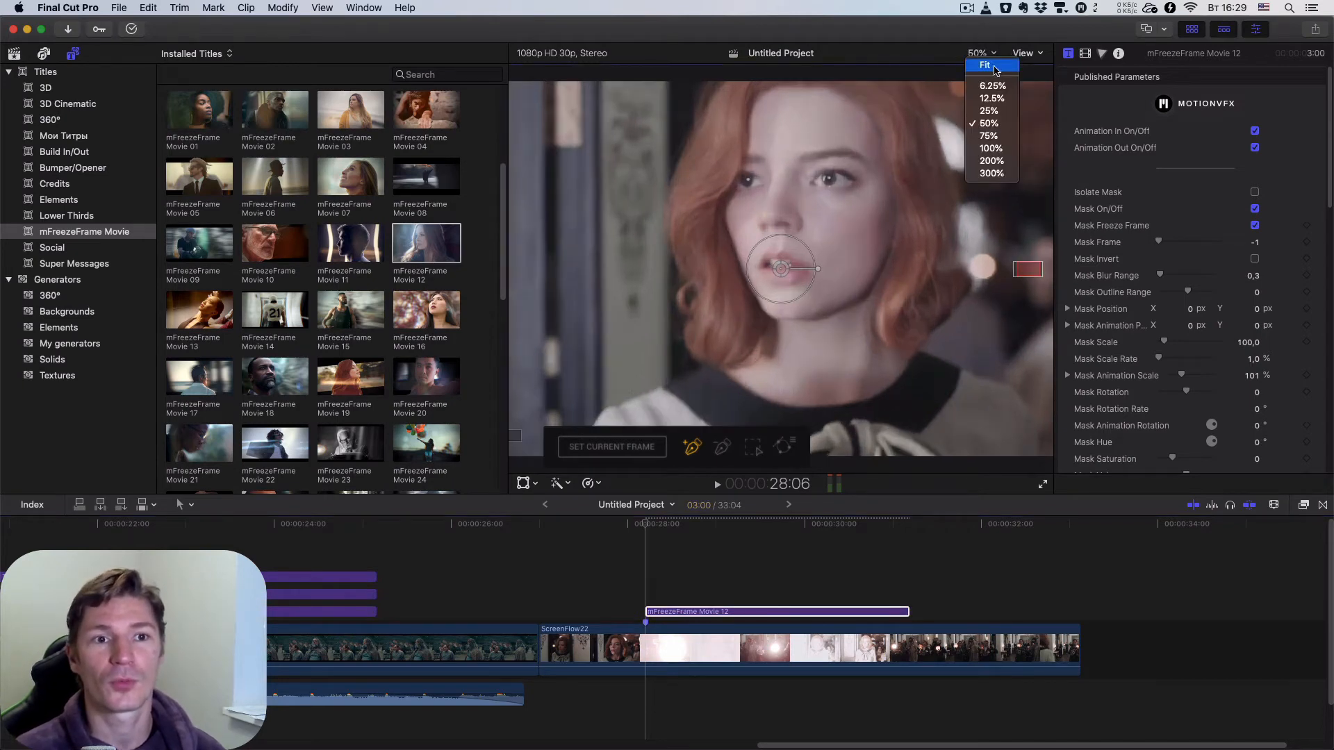
click(988, 111)
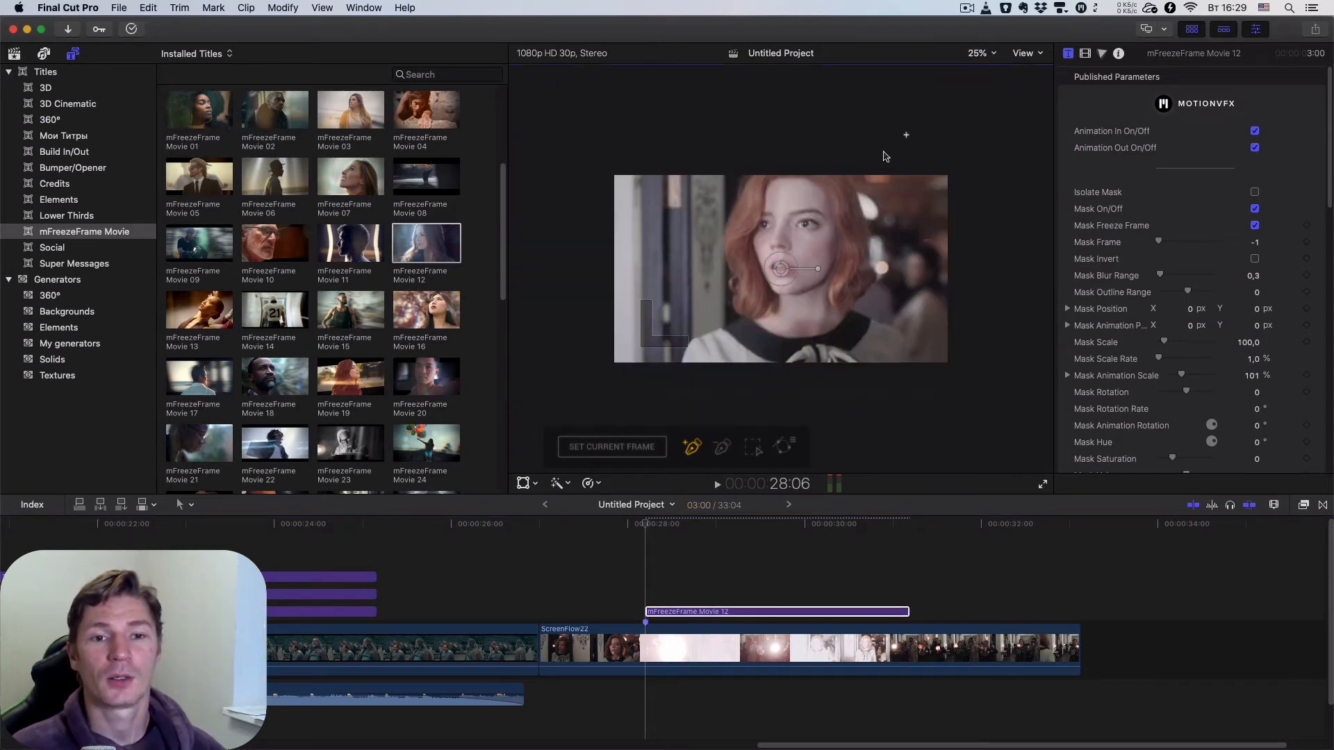
Step: Place mask points from below the frame up the left shoulder and left side of the hair
click(681, 373)
click(683, 356)
click(691, 341)
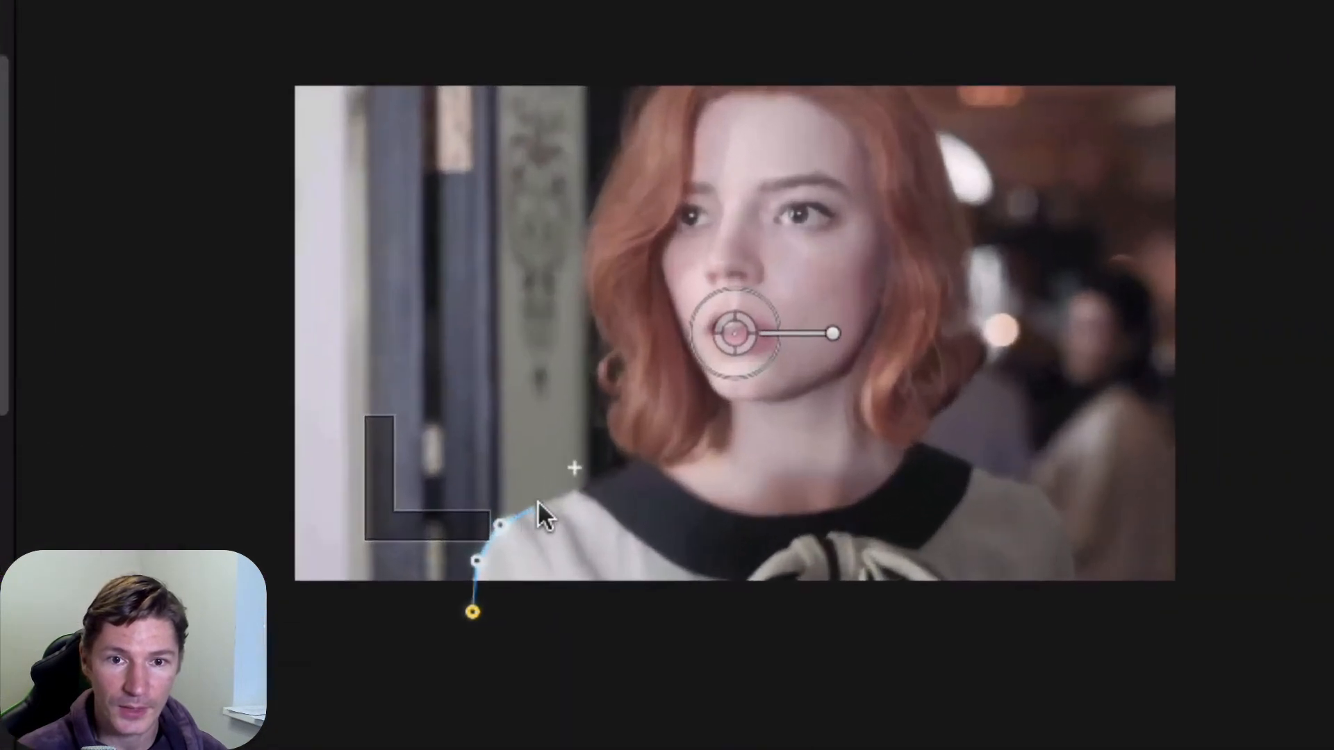
click(540, 503)
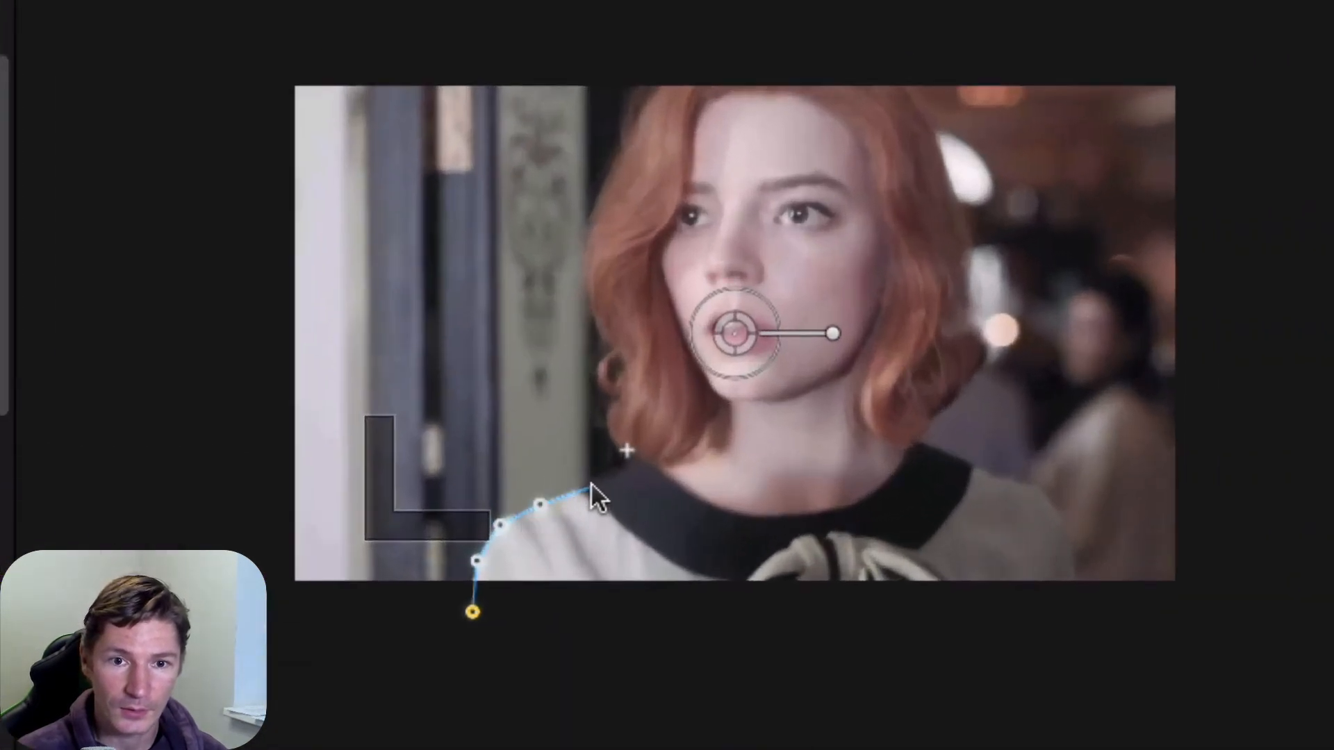
click(629, 467)
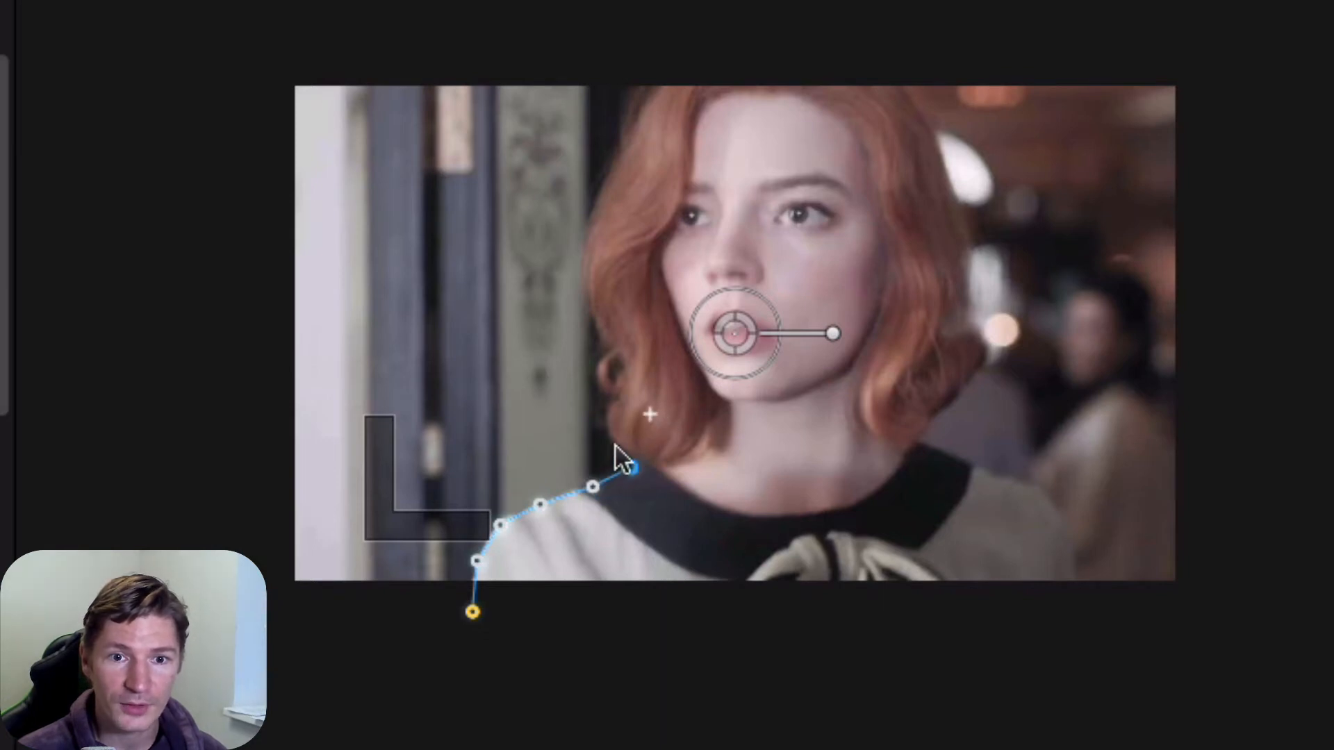
click(618, 445)
click(610, 415)
click(619, 383)
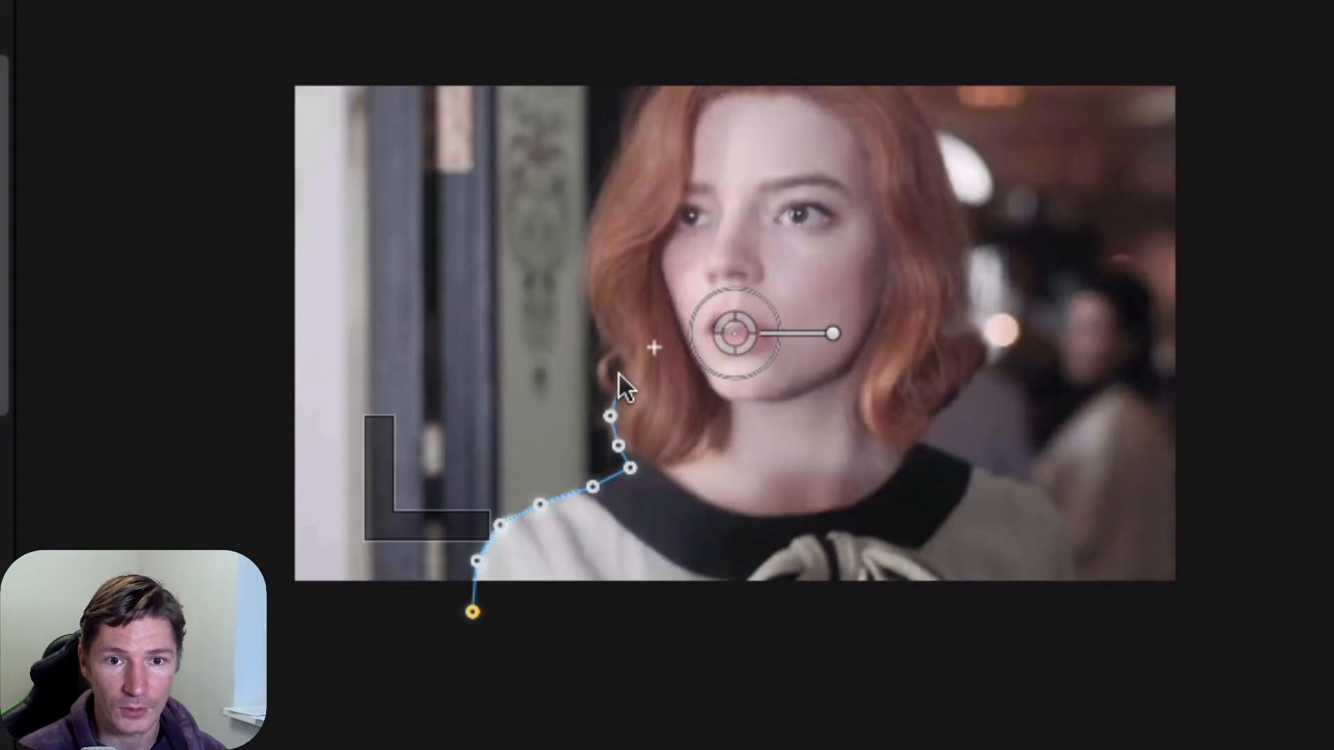
click(616, 350)
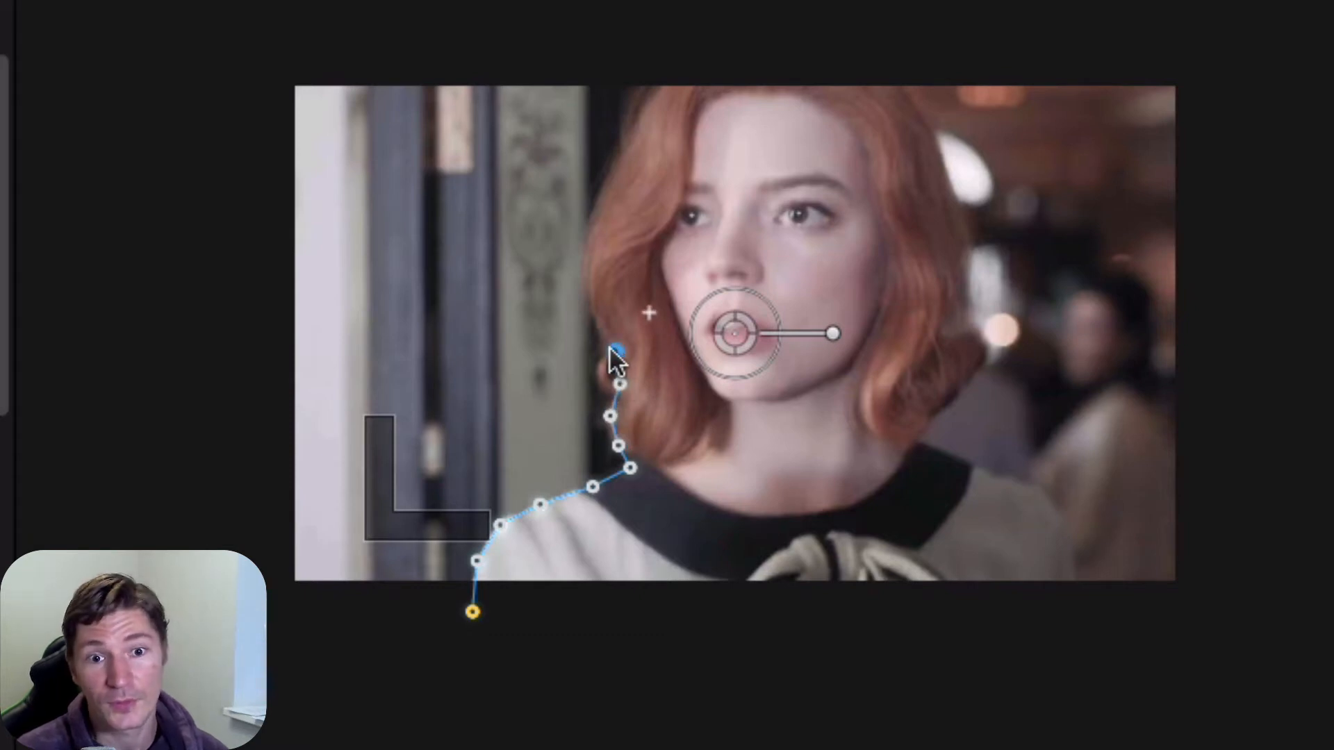
click(593, 300)
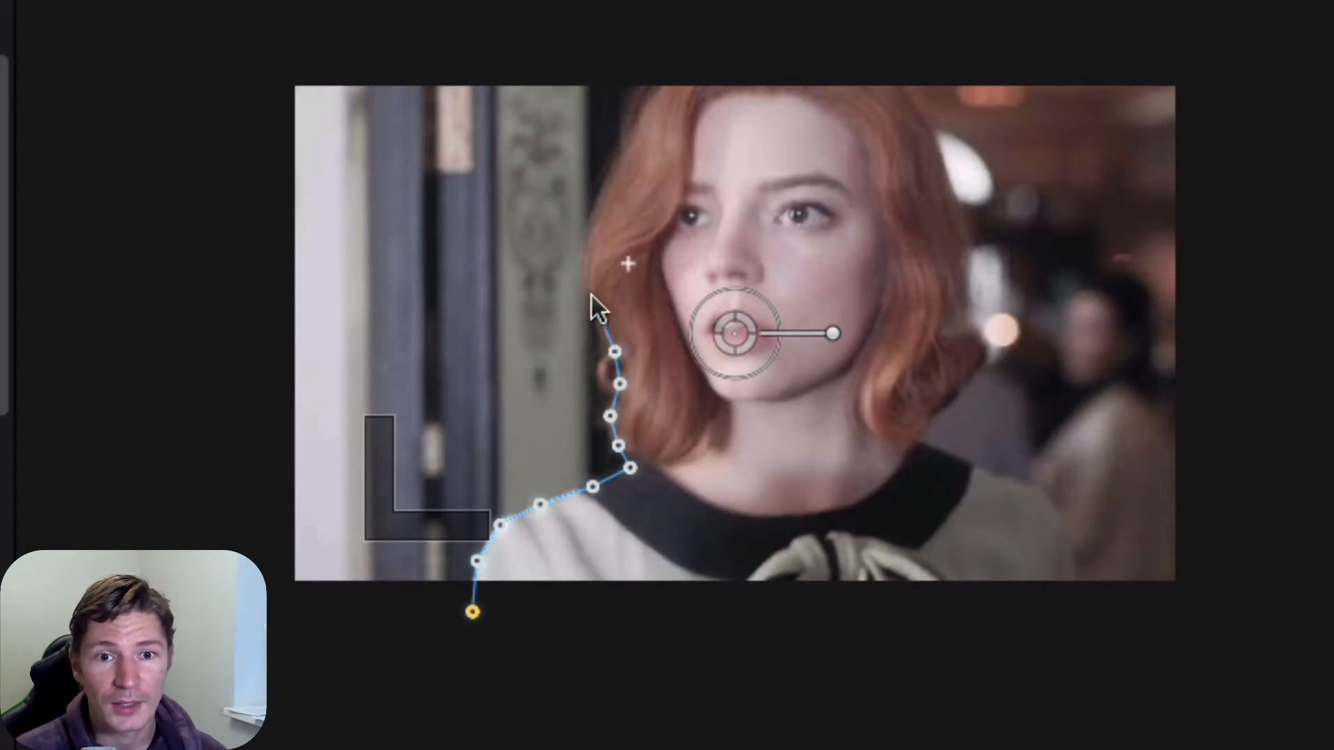
click(602, 200)
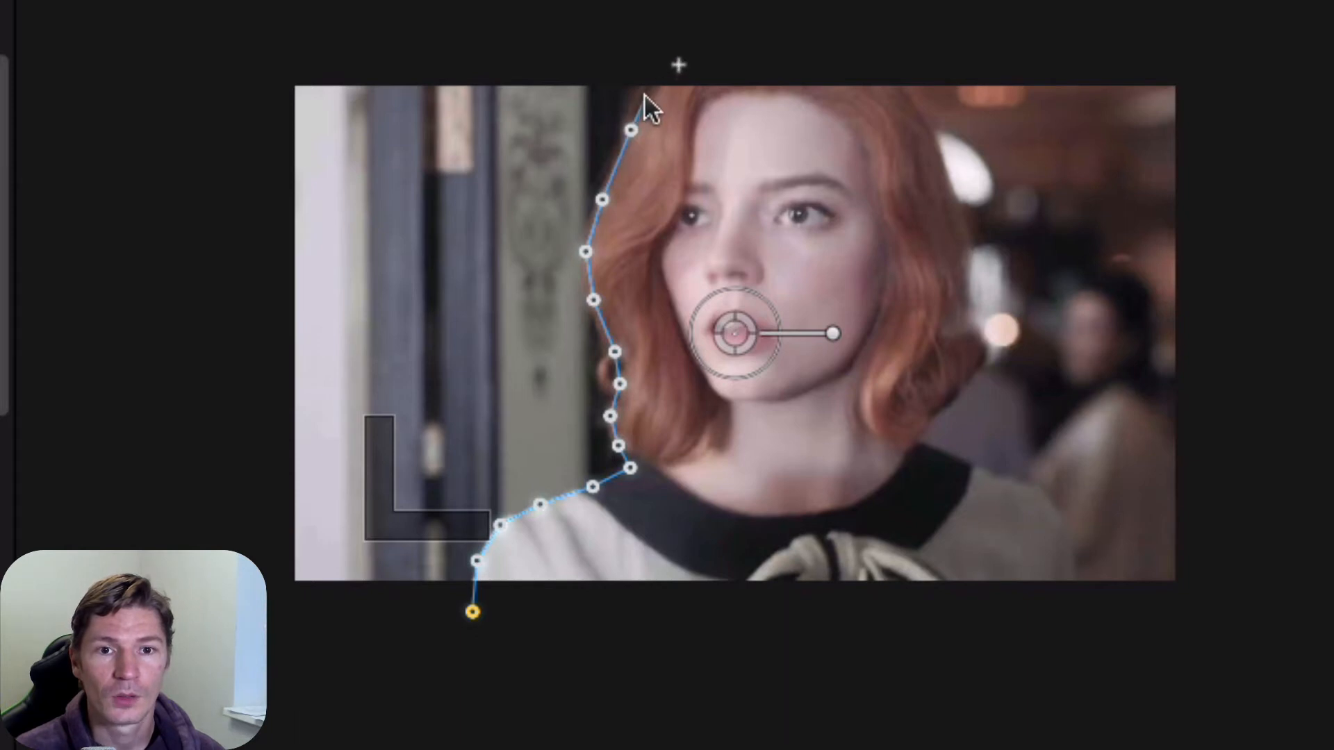
Step: Continue the mask across the head, down the right hair, neck and shoulder, and close it
click(664, 72)
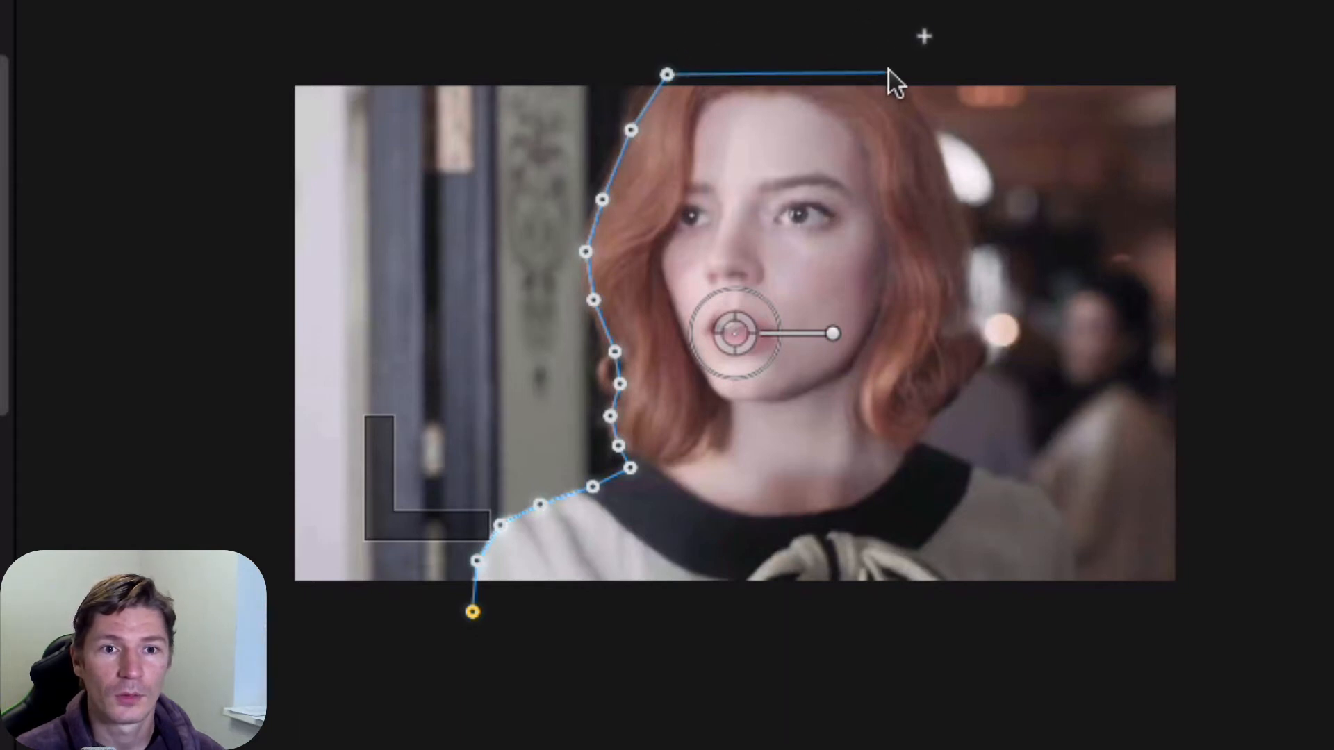
click(890, 72)
click(920, 109)
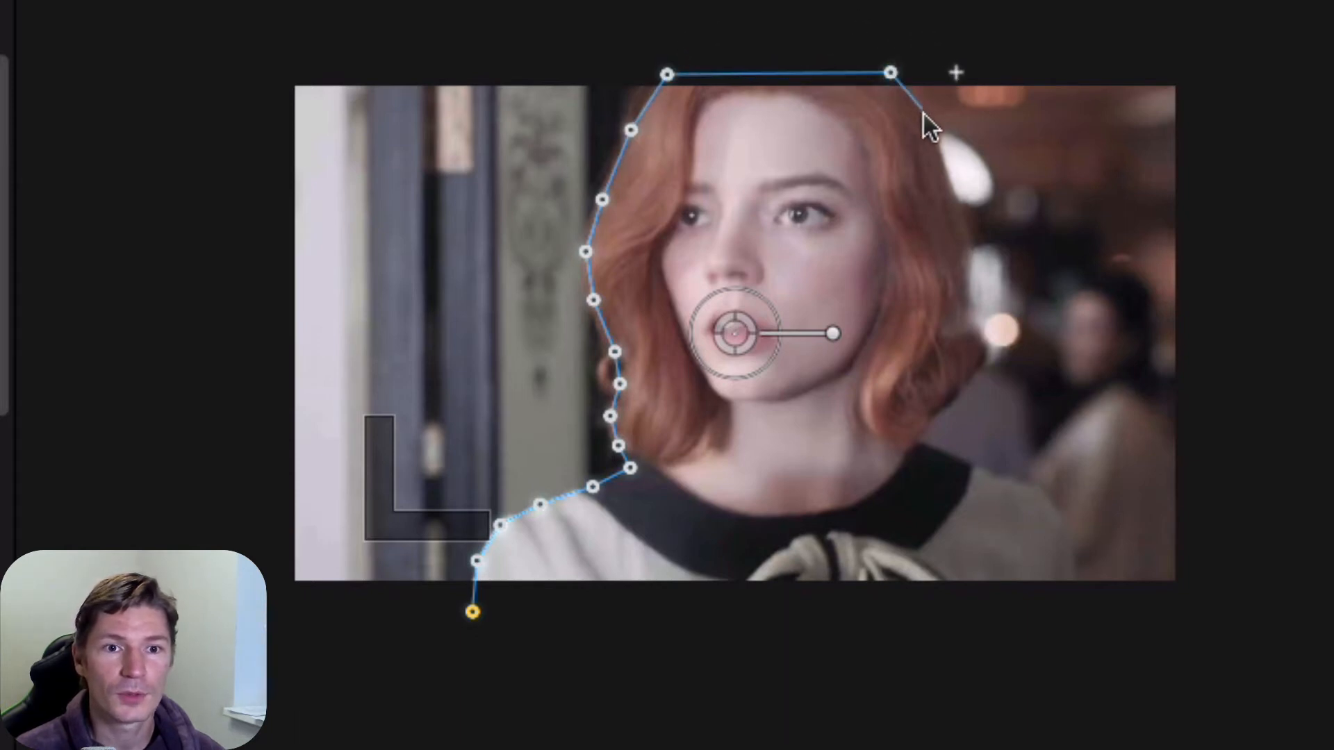
click(956, 197)
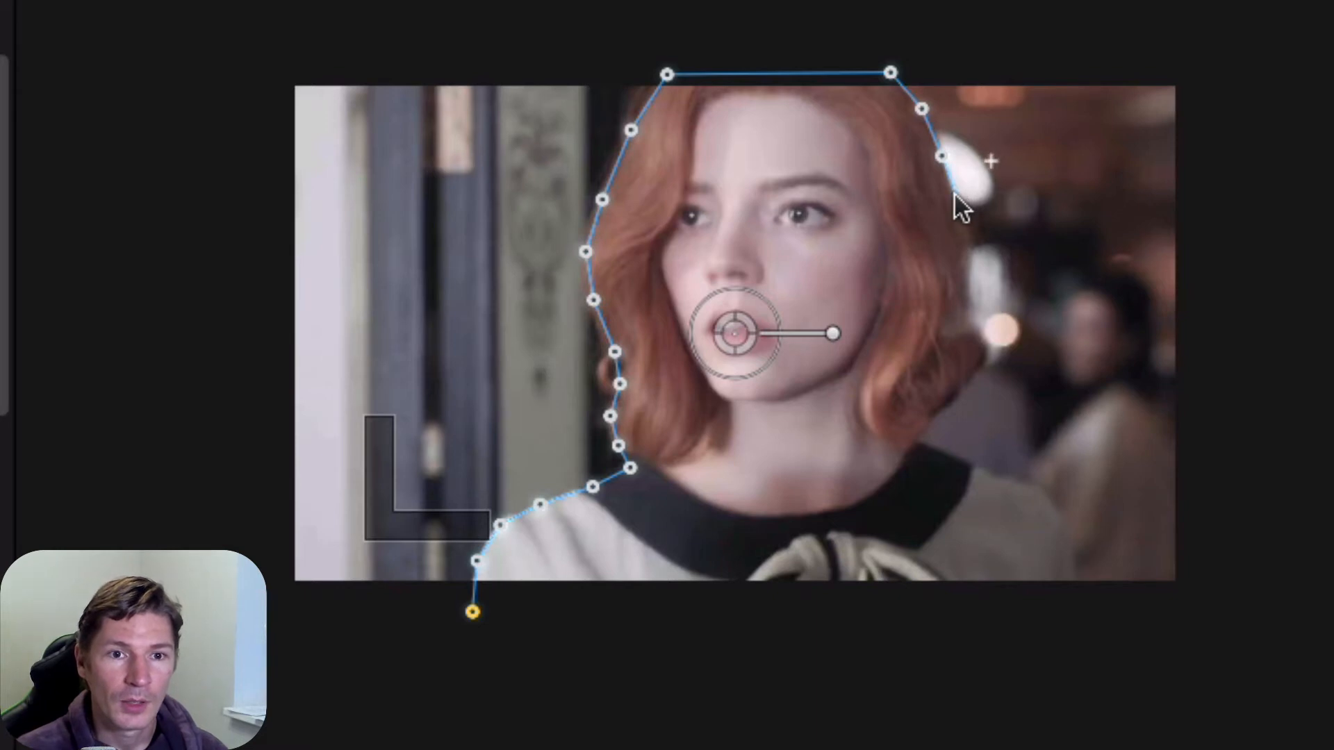
click(968, 244)
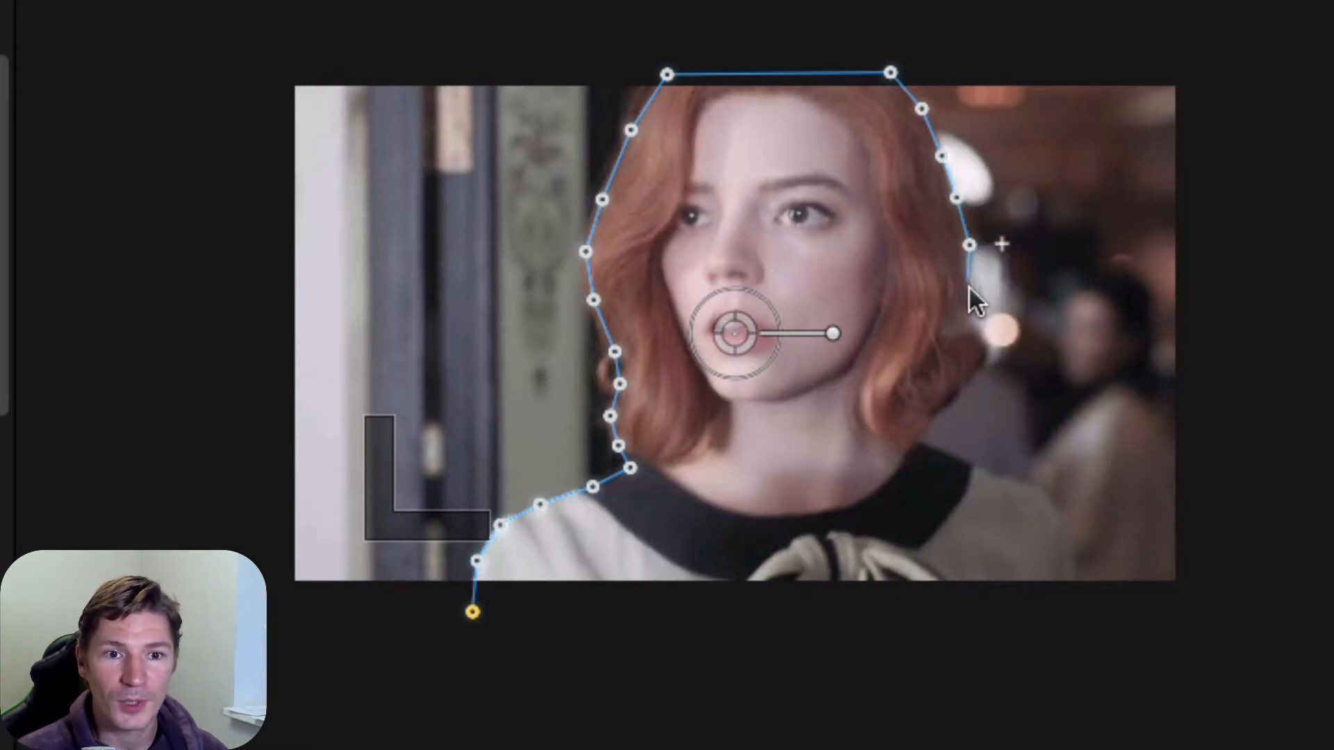
click(967, 281)
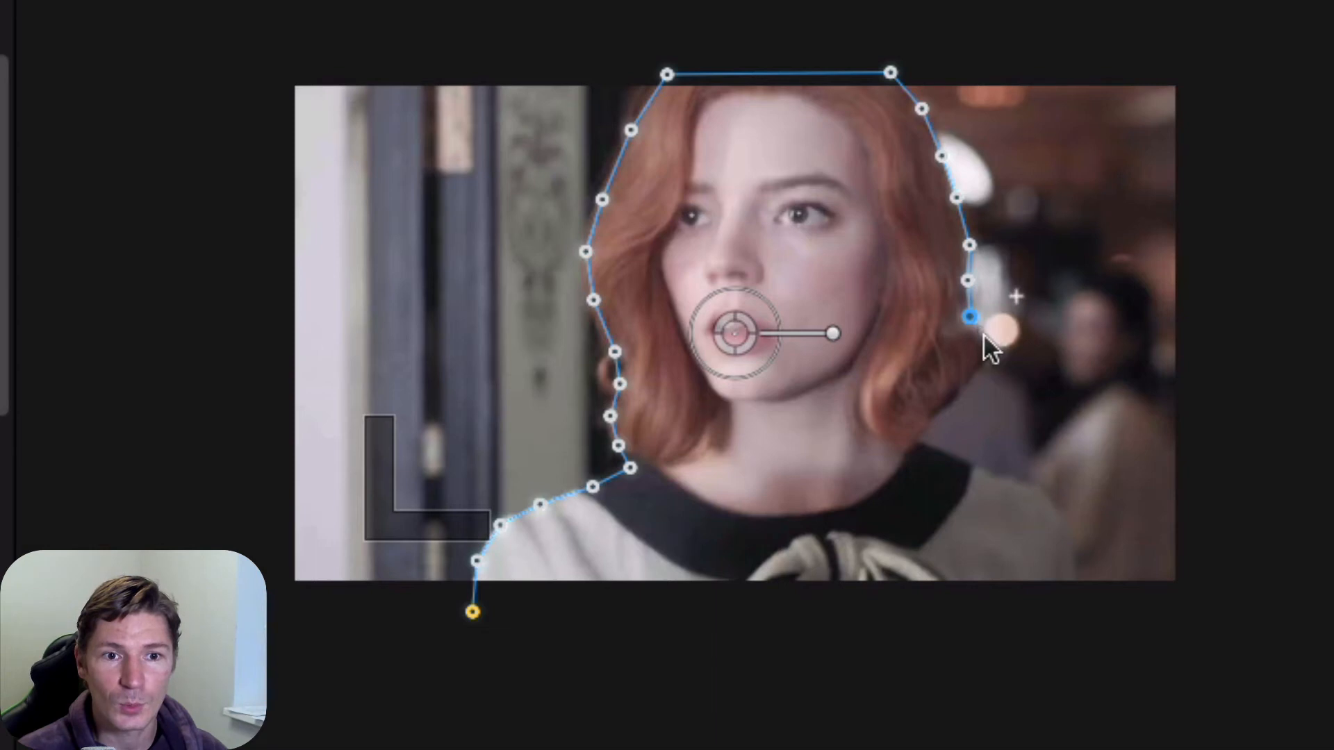
click(985, 353)
click(974, 378)
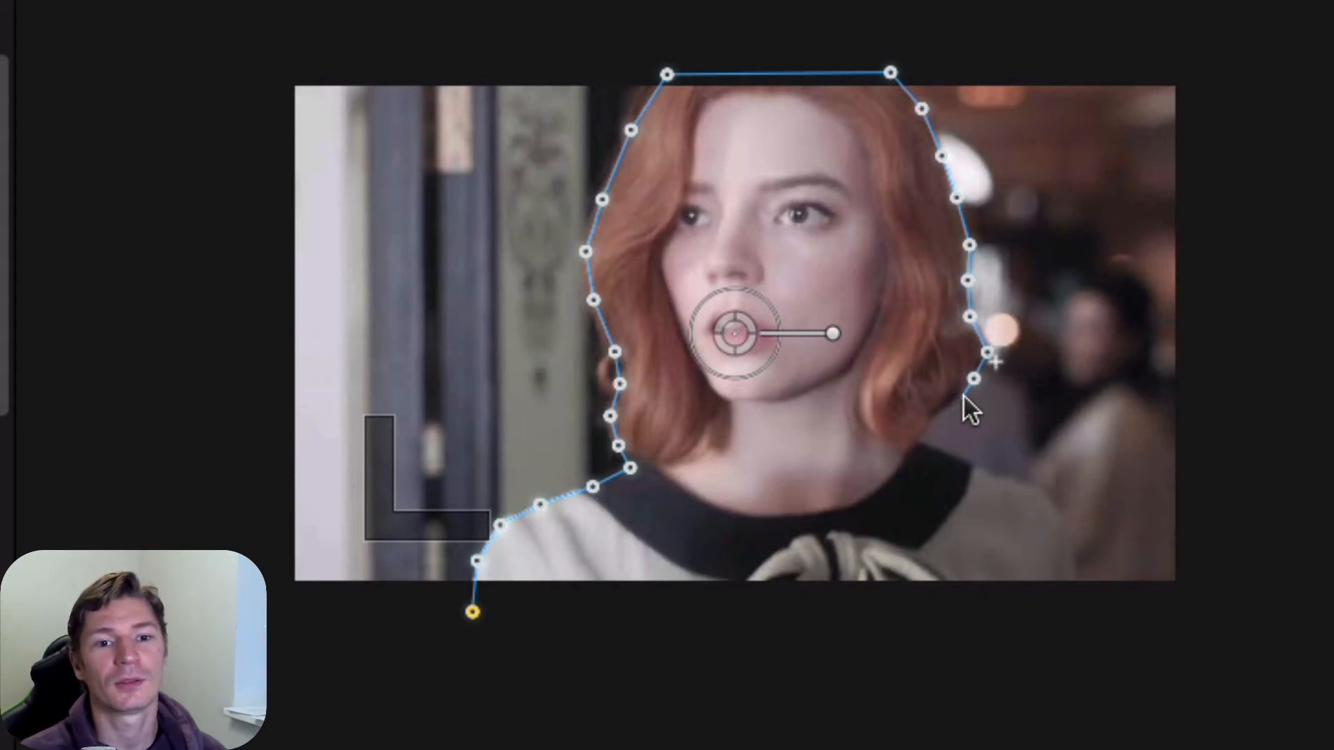
click(948, 404)
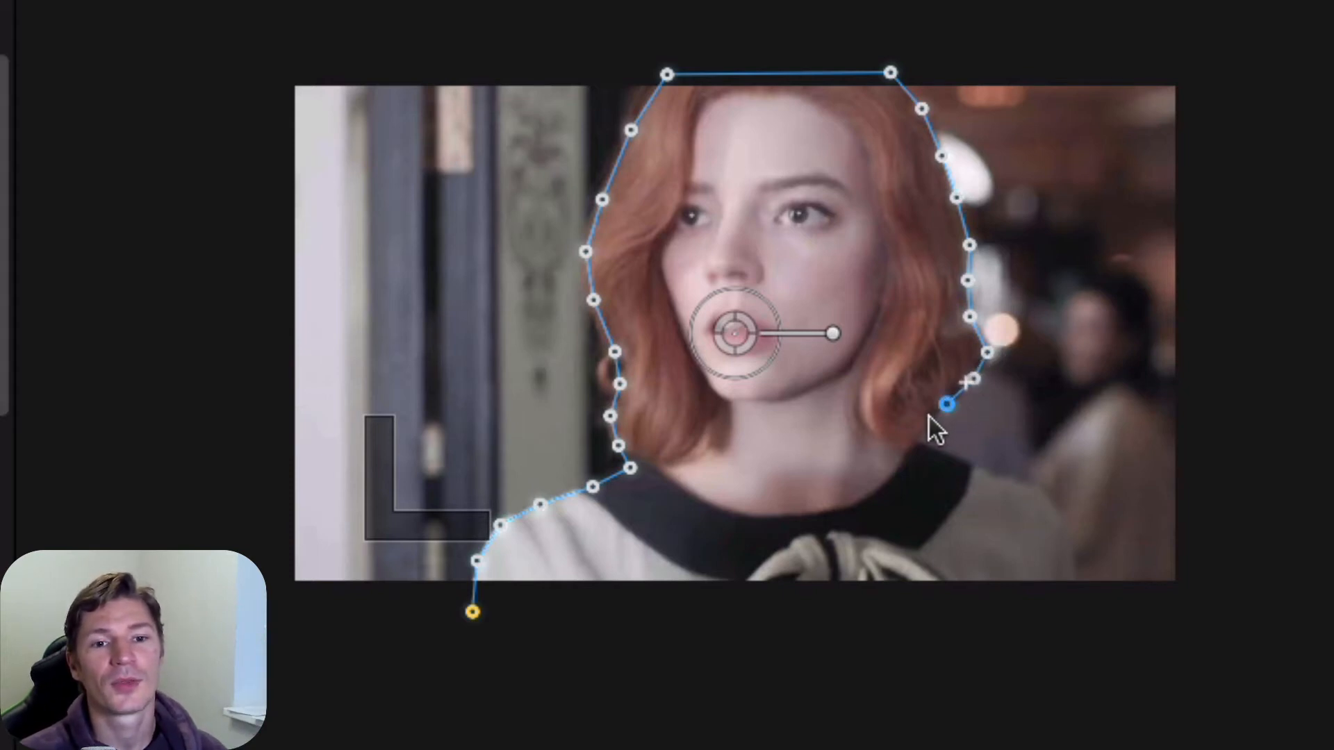
click(926, 422)
click(918, 441)
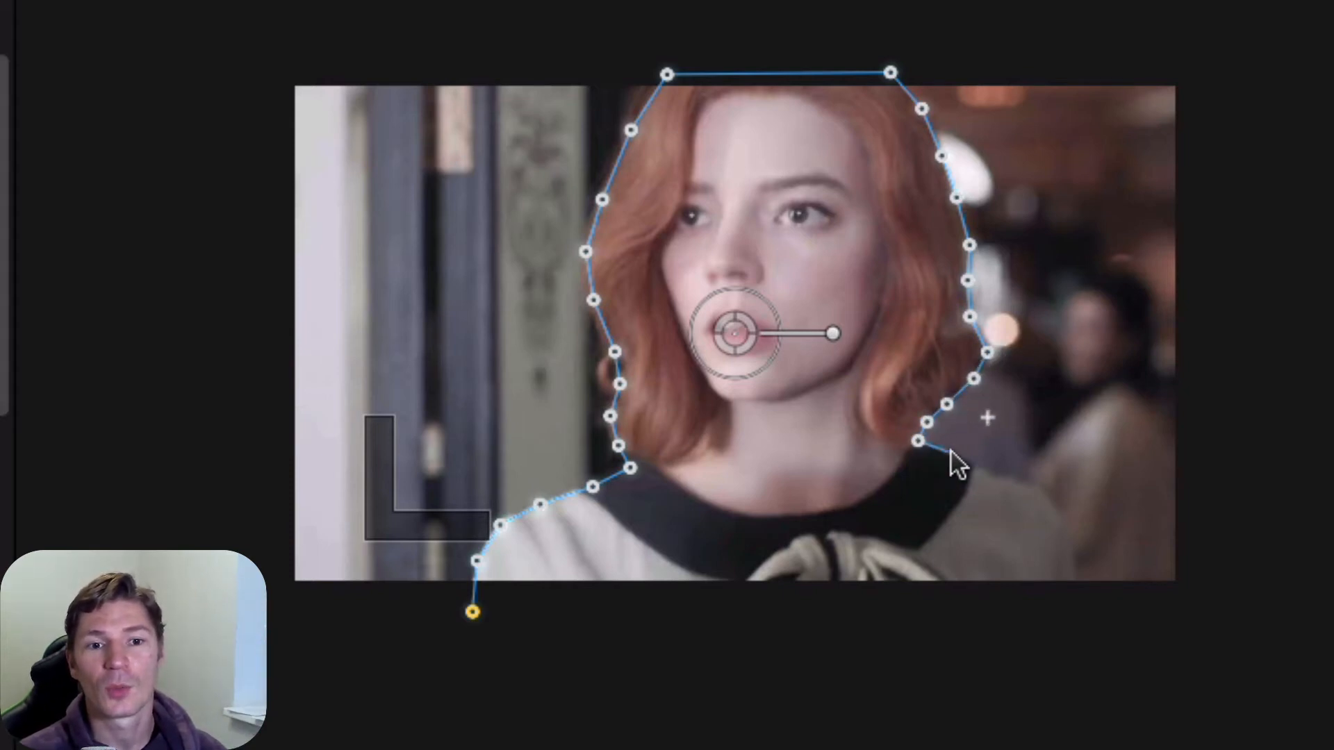
click(953, 453)
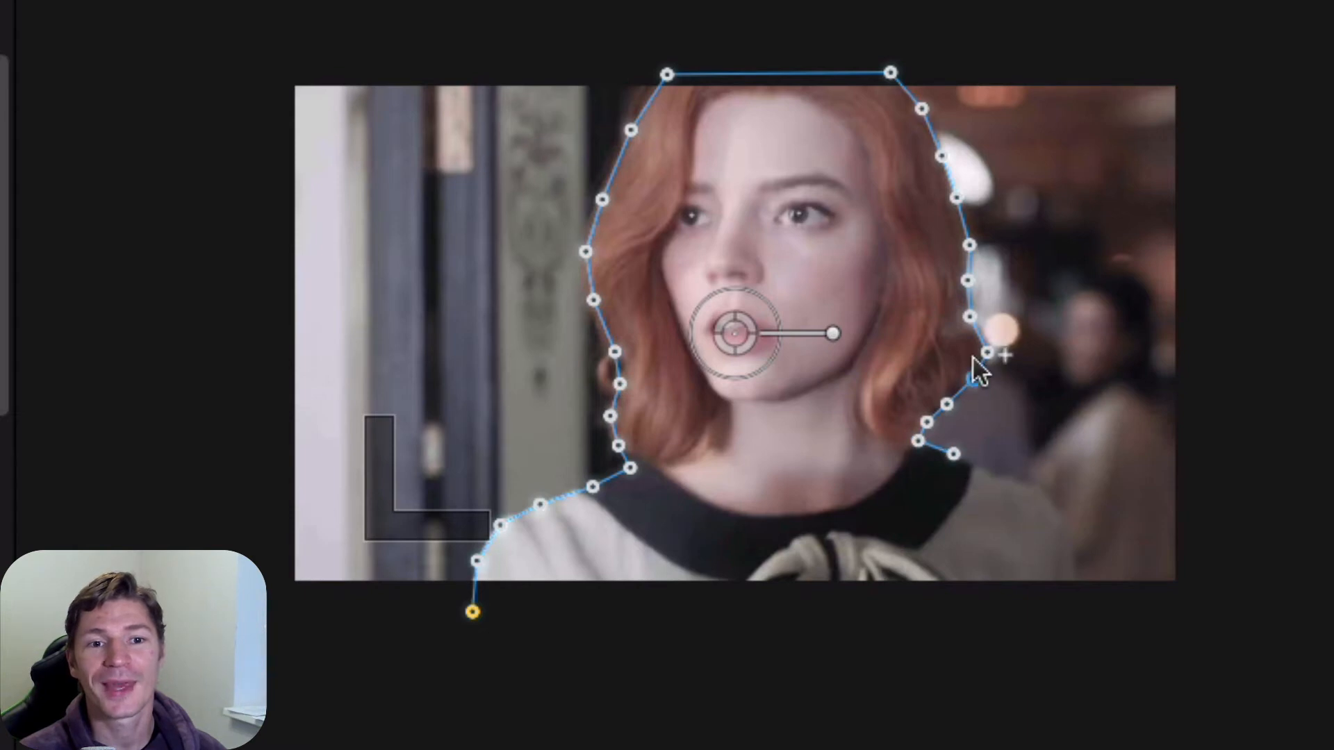
click(1007, 479)
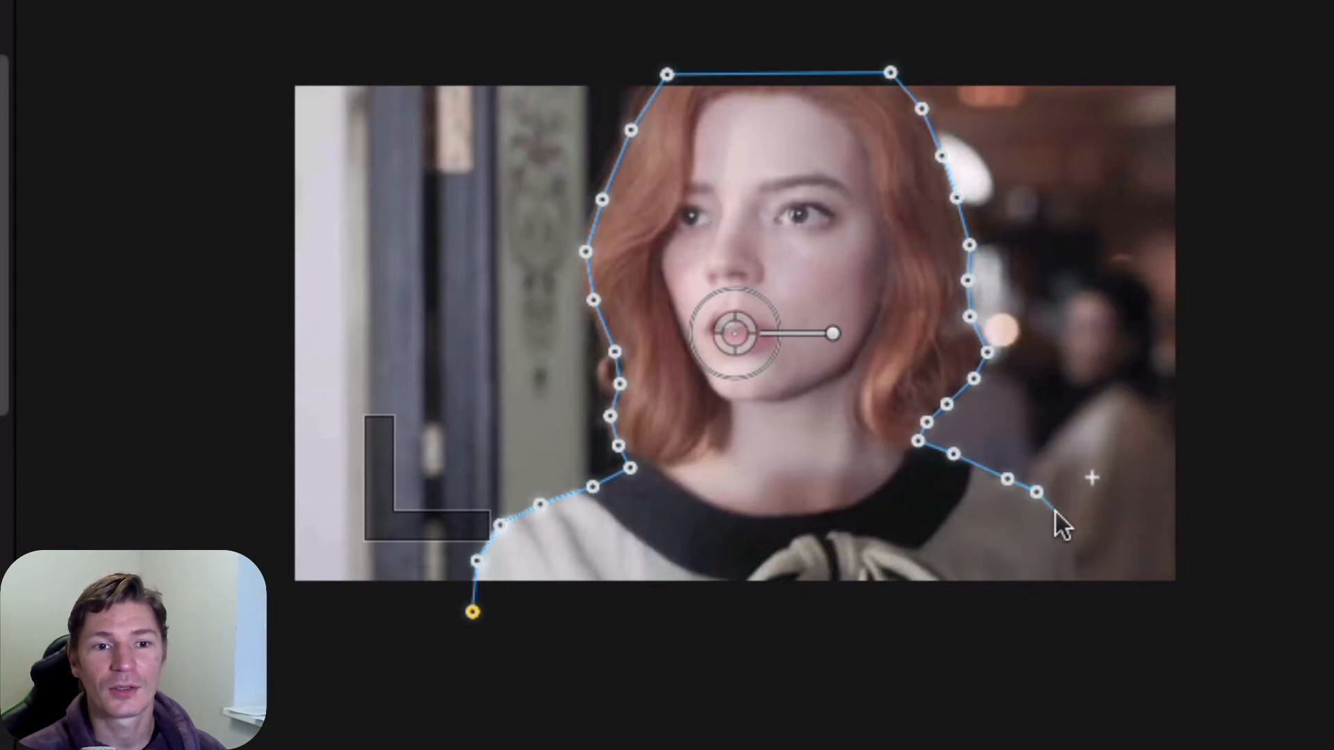
click(1058, 514)
click(1068, 548)
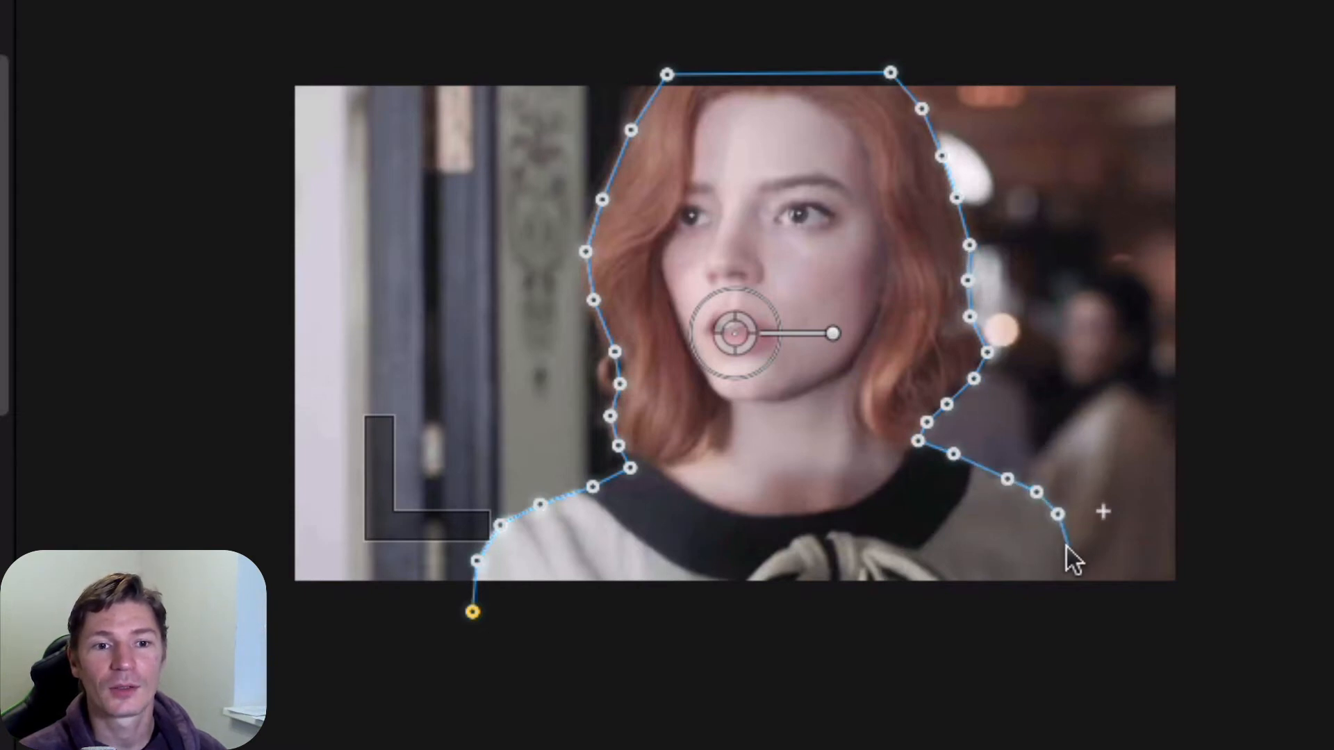
click(1069, 597)
click(471, 611)
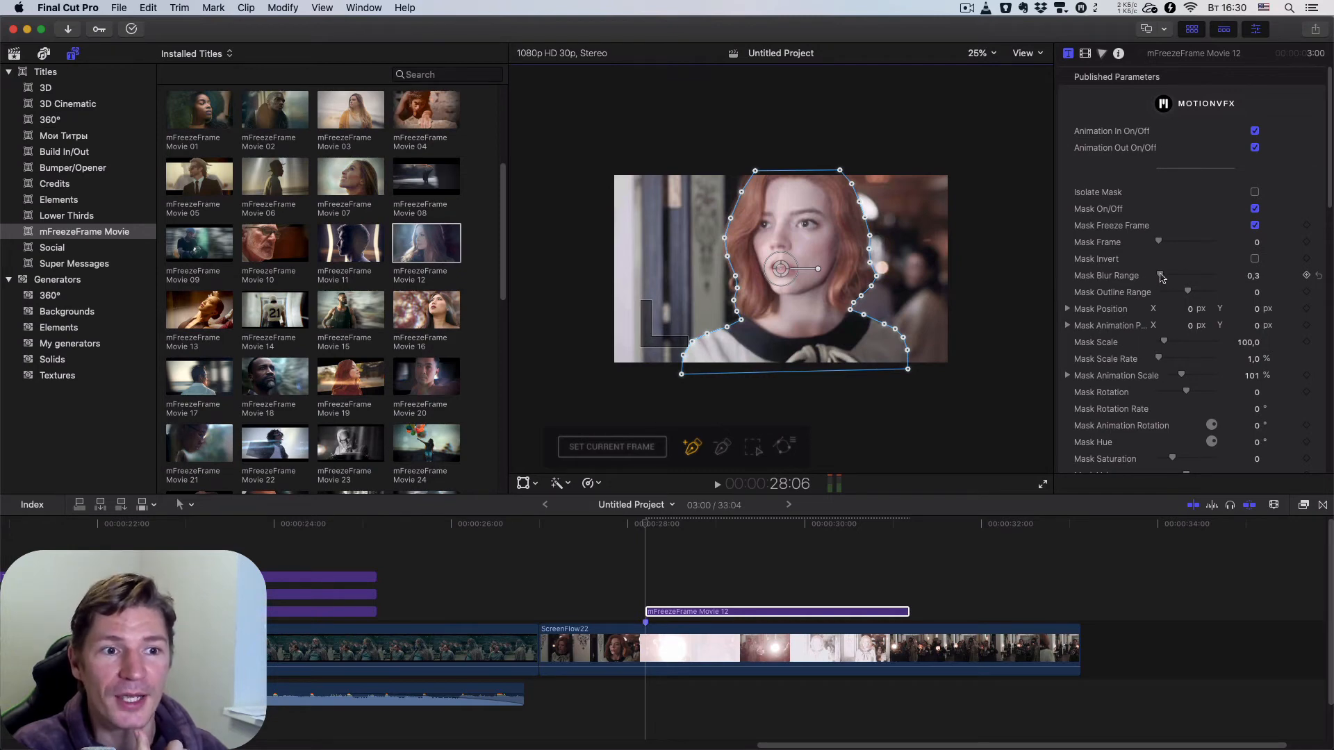
Step: Drag the Mask Blur Range slider in Published Parameters to its maximum of 10,0
drag(1161, 276, 1265, 278)
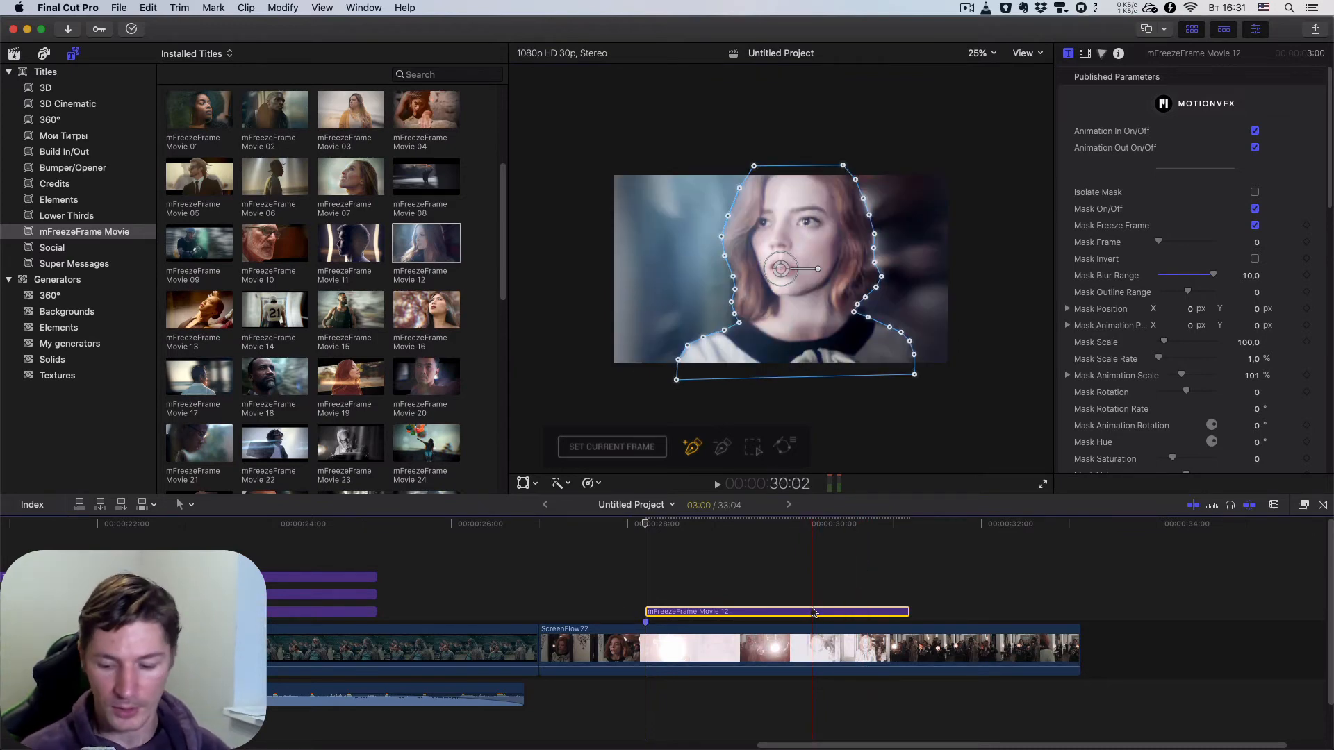
Step: Render the mFreezeFrame Movie 12 section, then play and scrub through it to preview the frozen shot
key(ctrl+r)
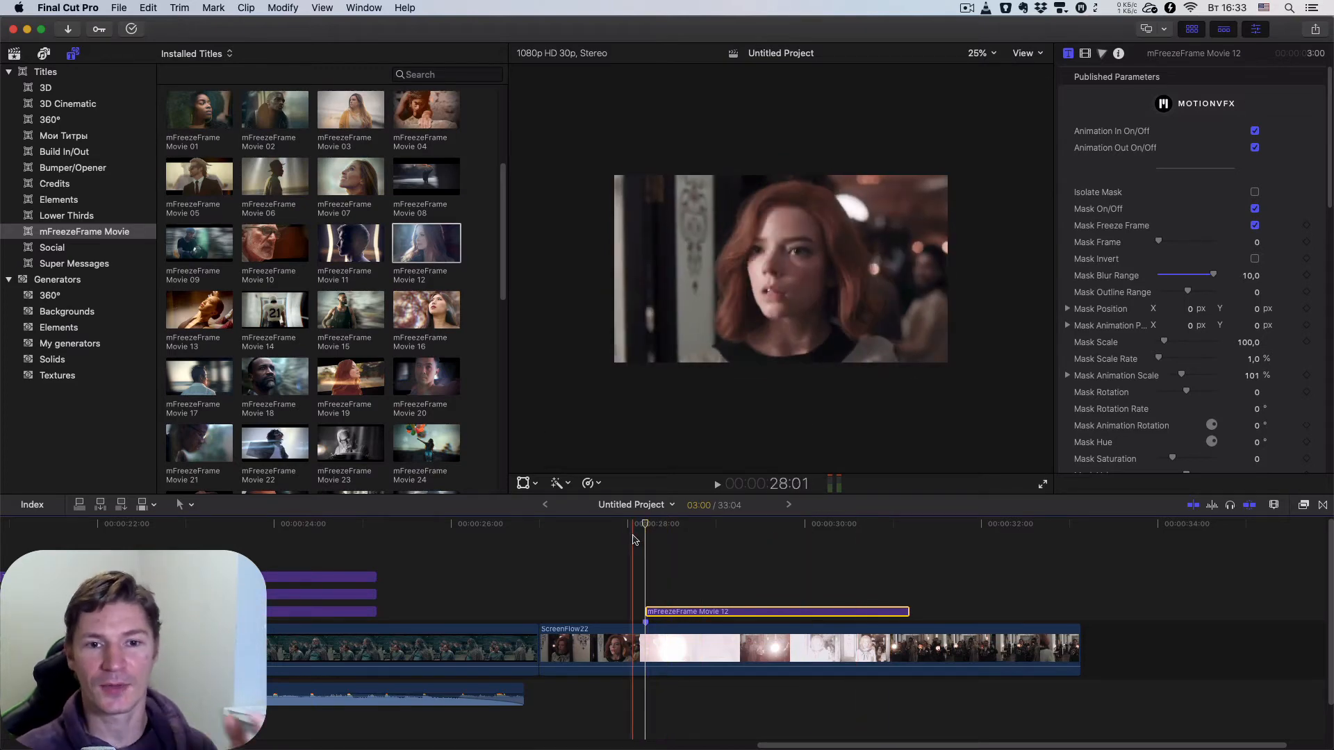
click(572, 531)
key(space)
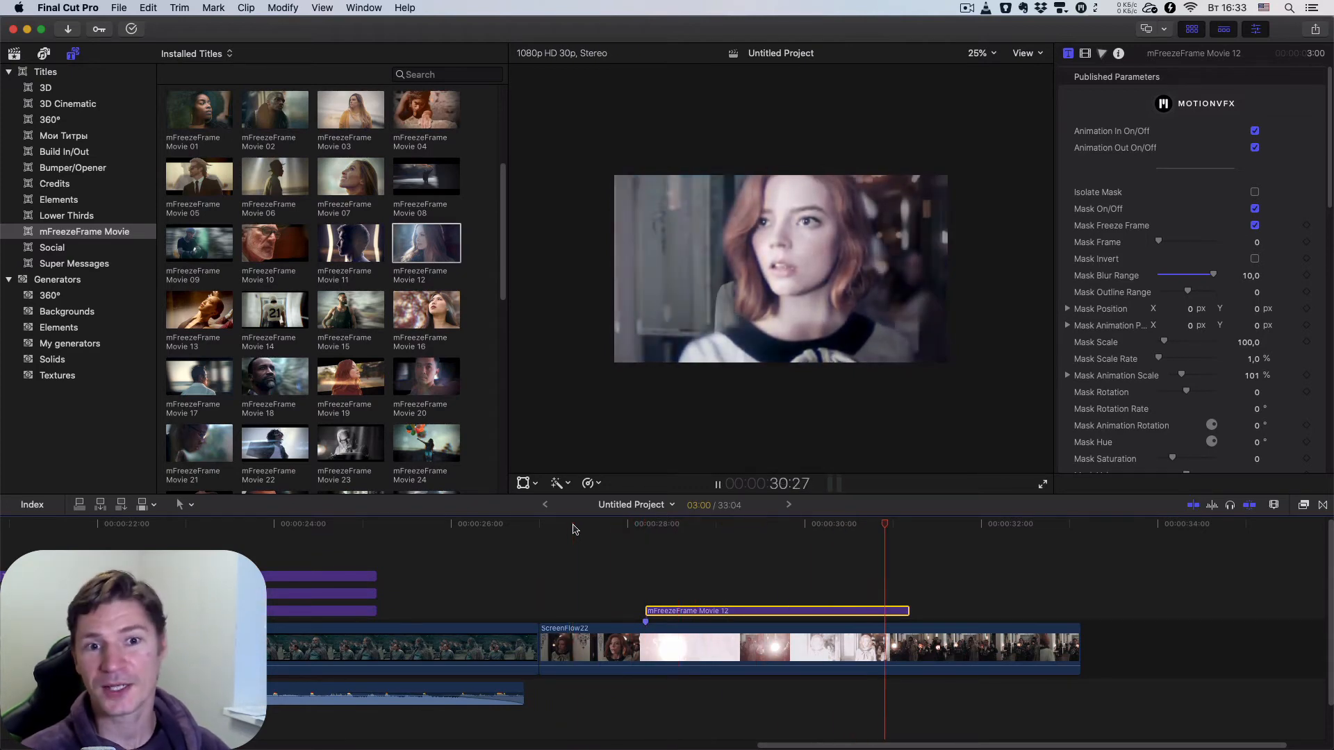
click(818, 526)
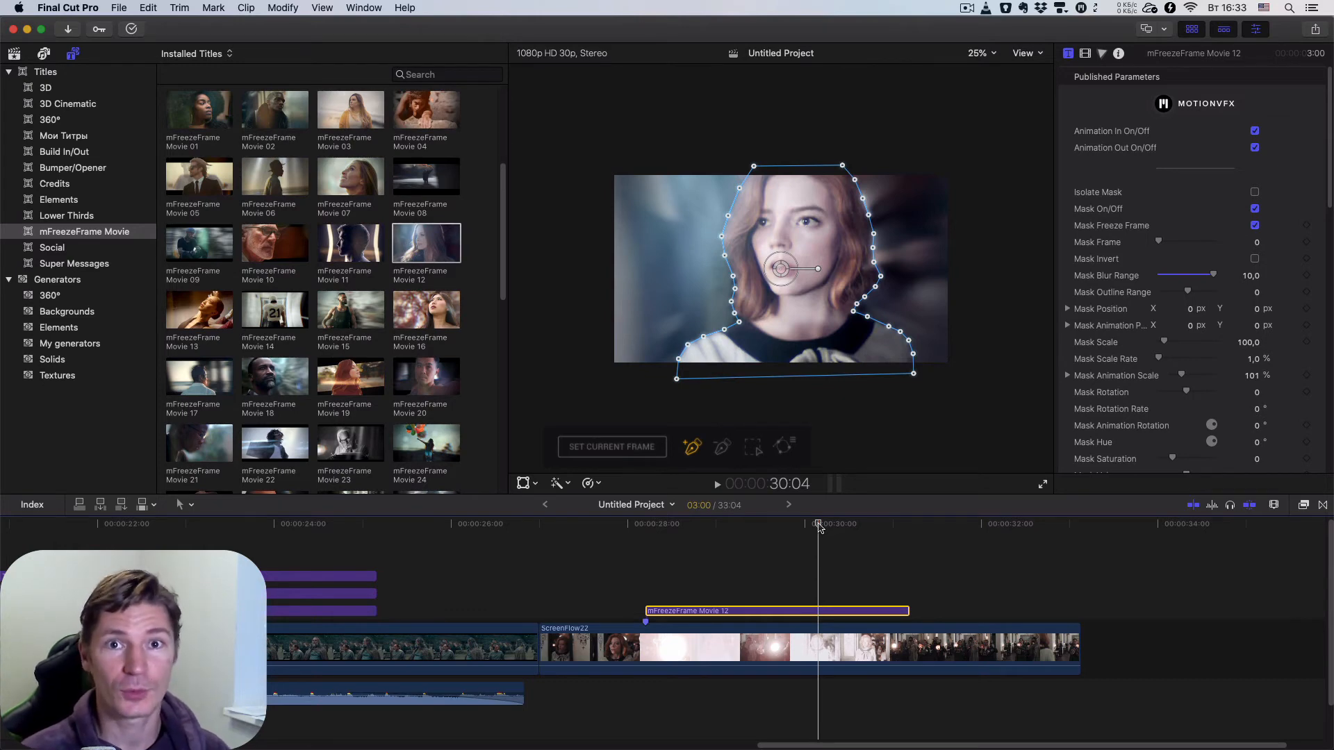
drag(820, 527, 858, 540)
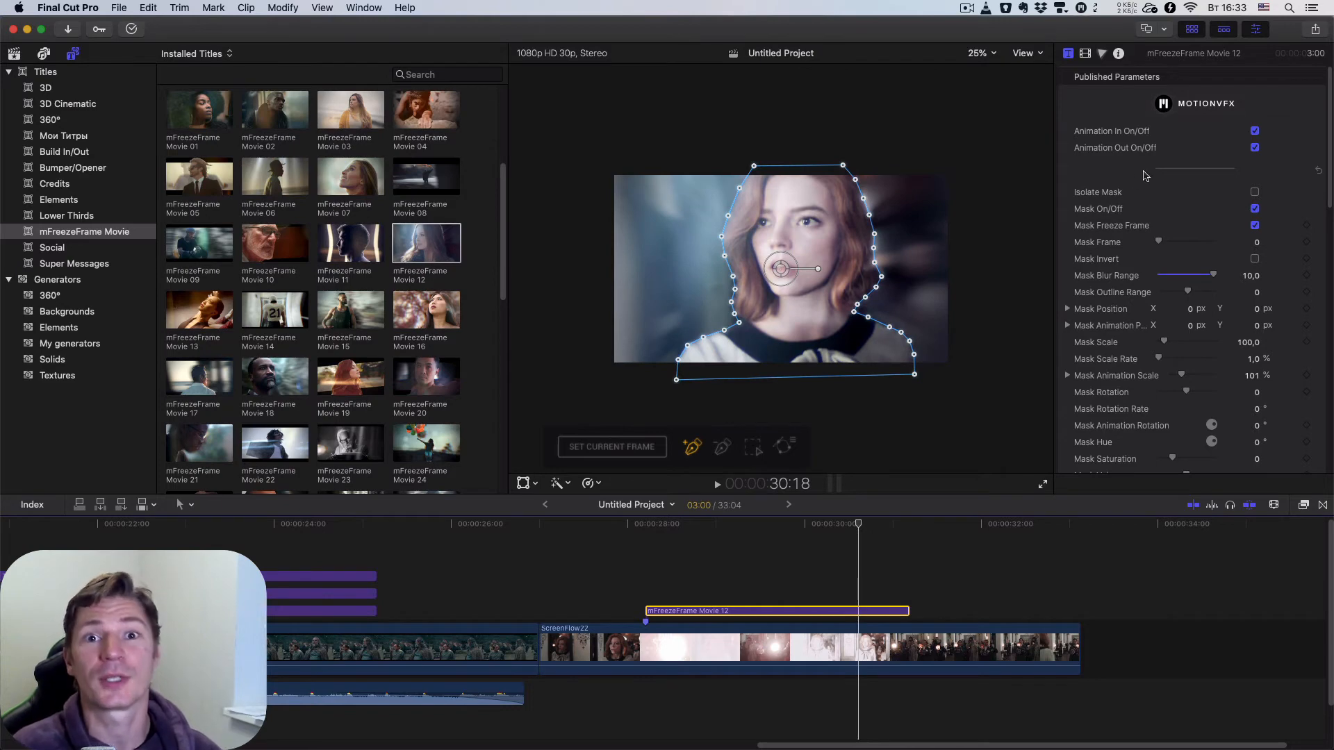
Step: Disable Animation Out for mFreezeFrame Movie 12 and scroll down to the mask parameters
click(1254, 148)
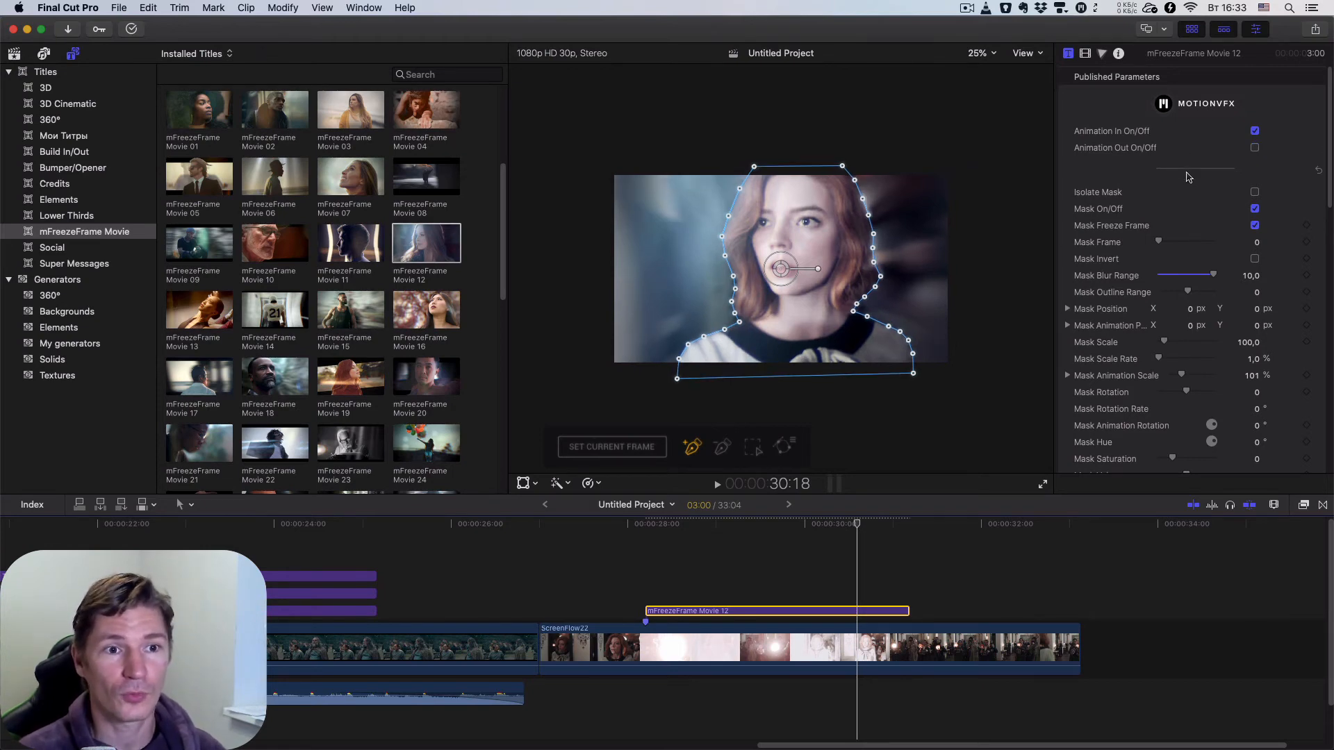
scroll(1189, 179, down, 4)
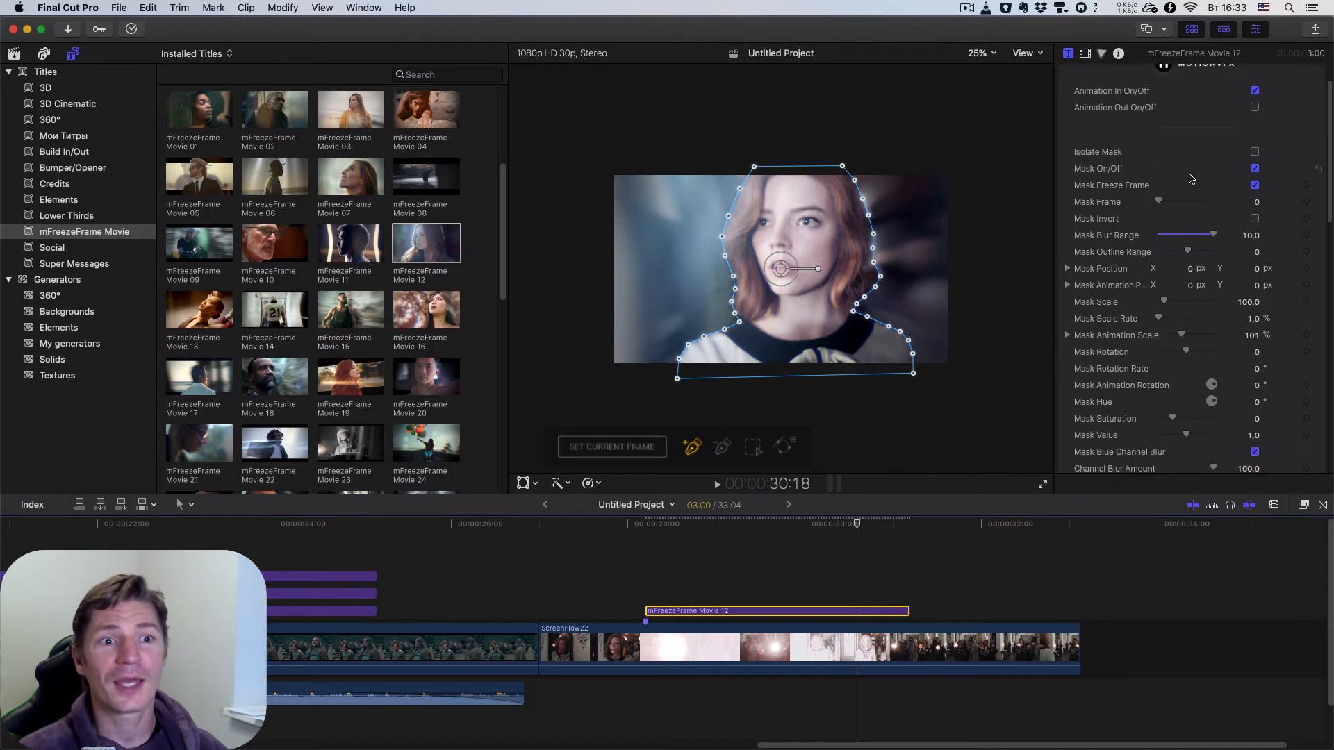
scroll(1189, 179, down, 1)
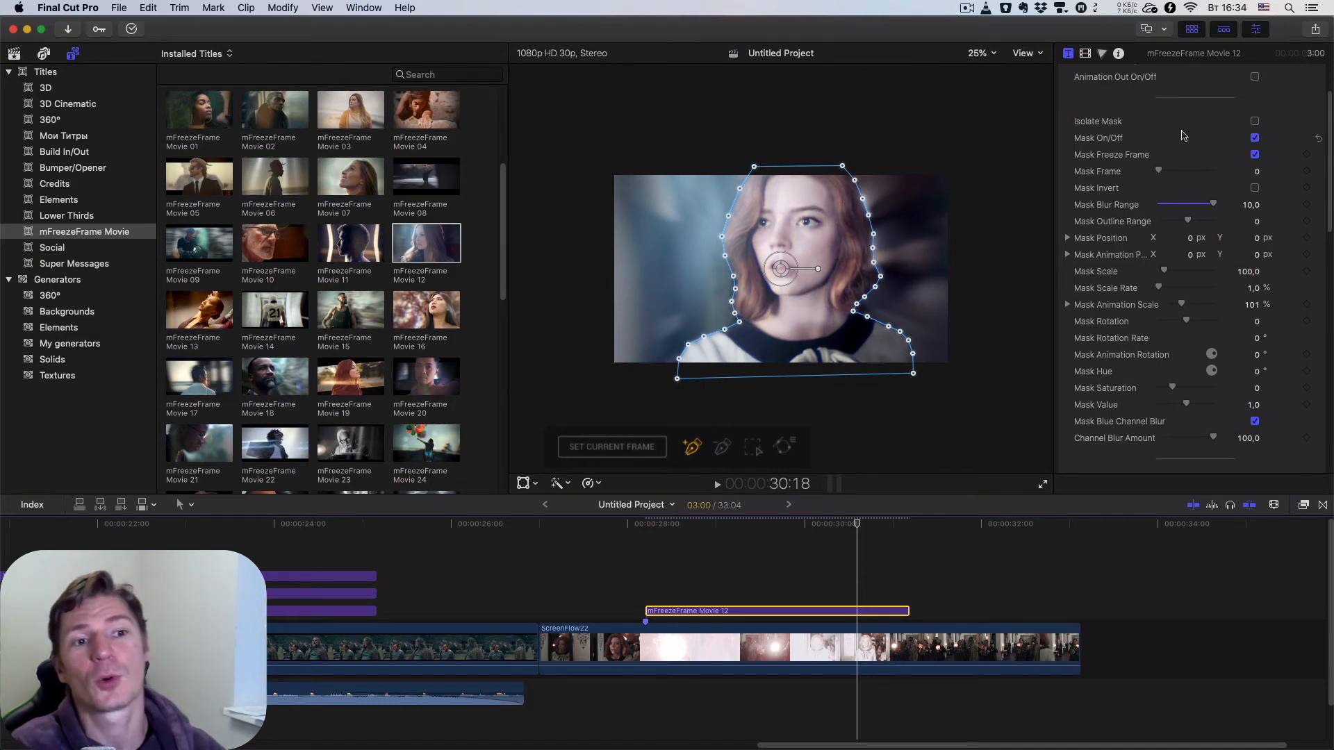
scroll(1148, 150, down, 1)
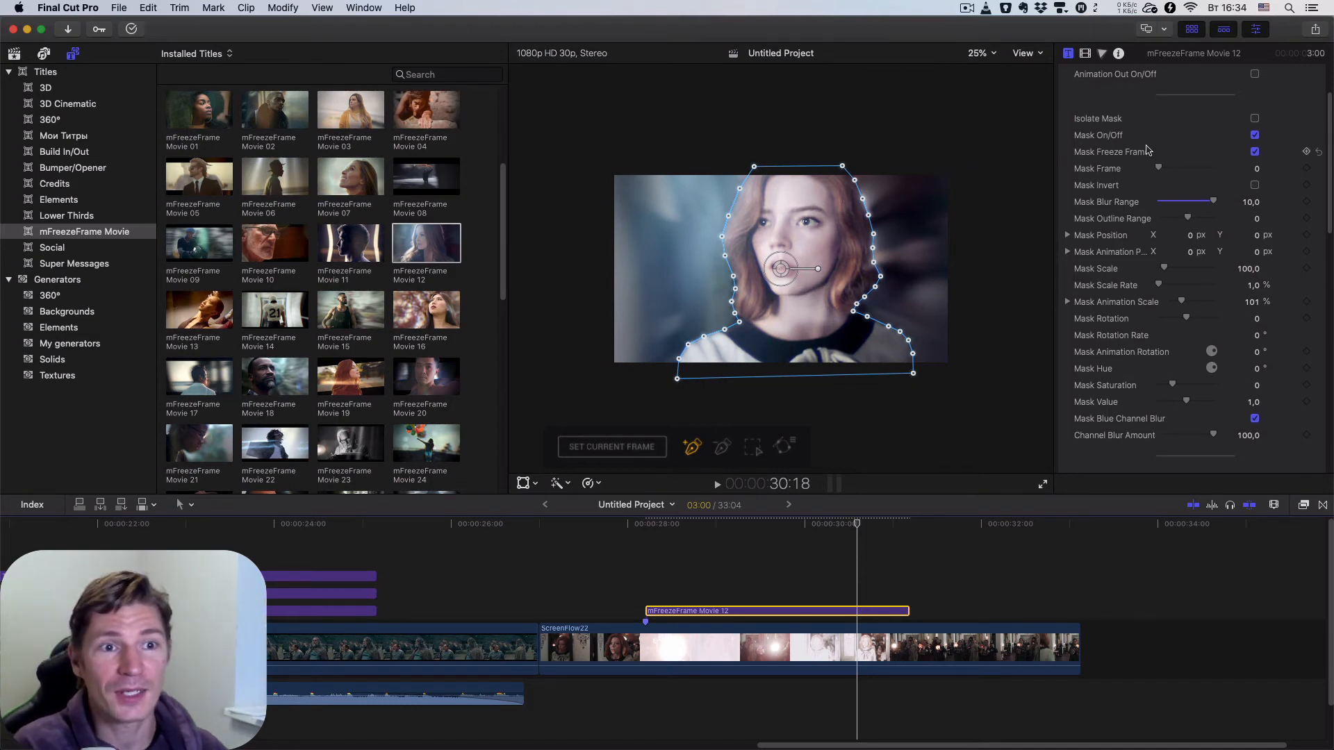
scroll(1148, 151, down, 1)
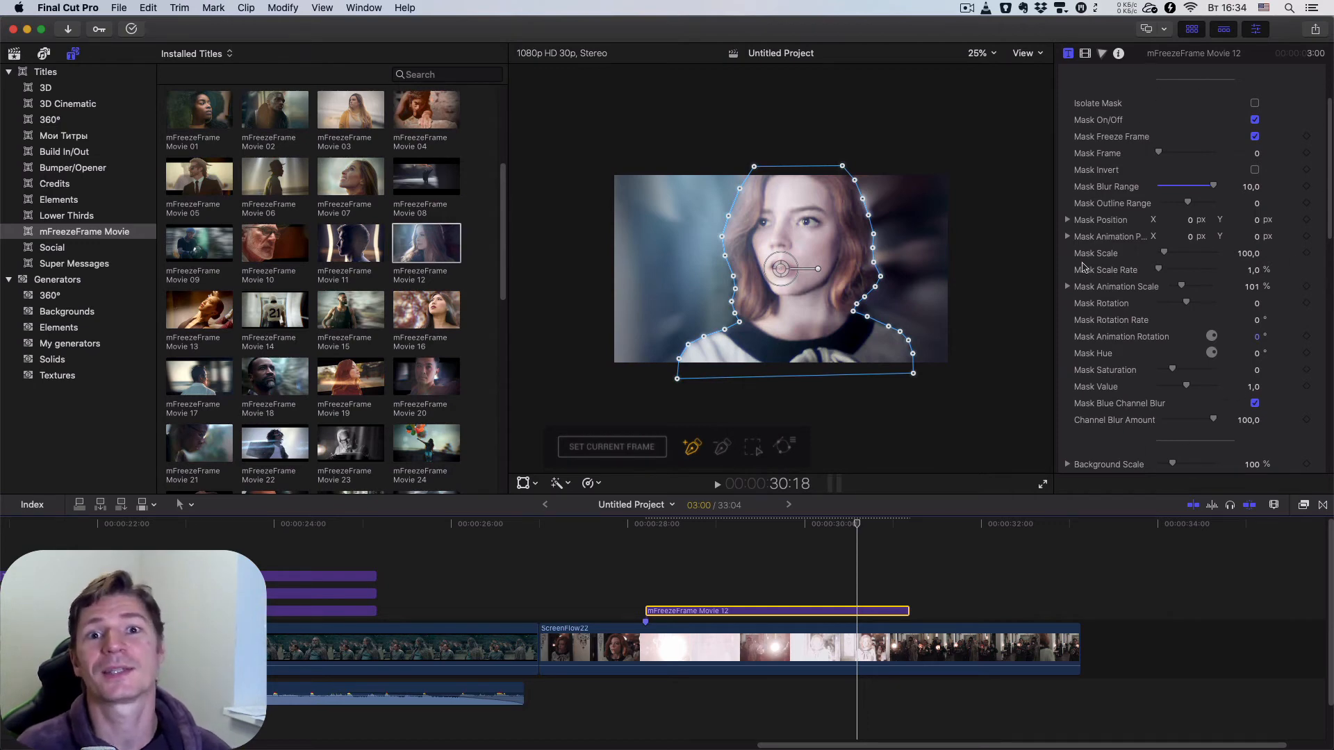
scroll(1100, 271, down, 8)
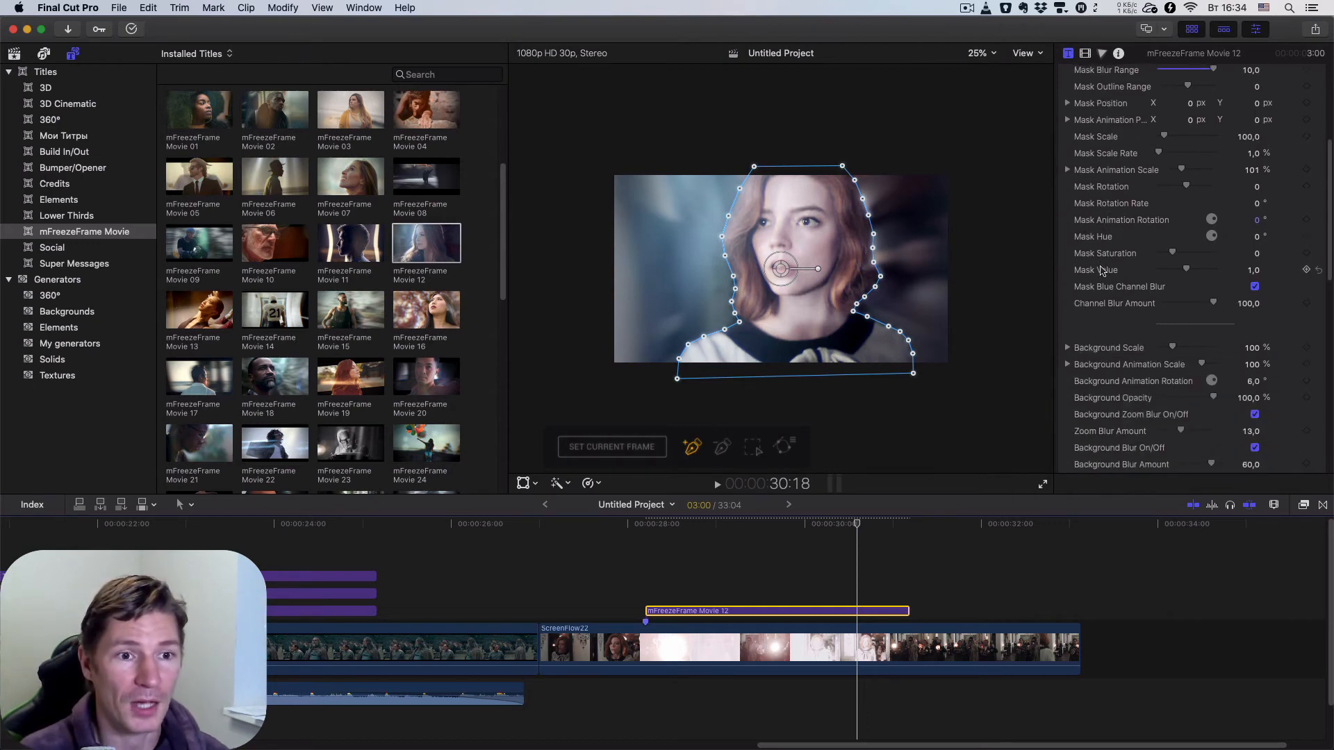
scroll(1110, 259, down, 1)
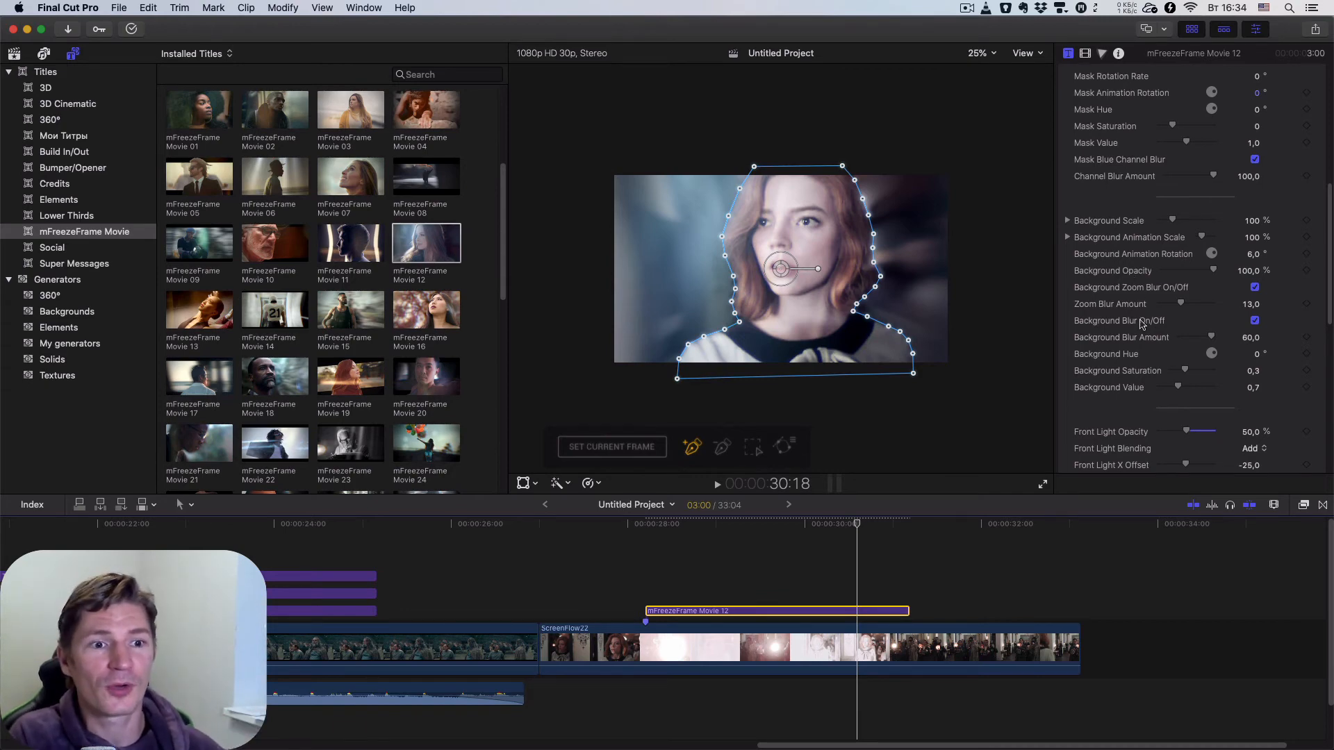
scroll(1147, 325, down, 1)
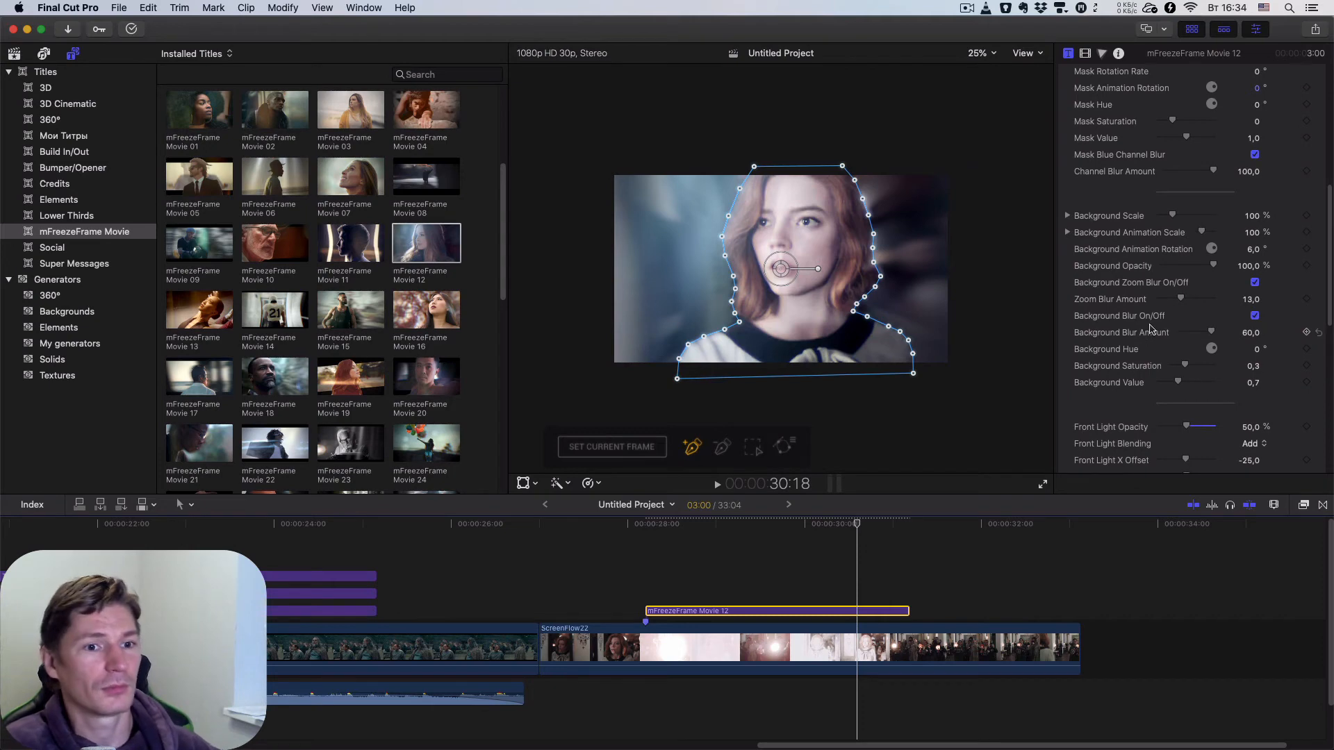
scroll(1189, 340, down, 2)
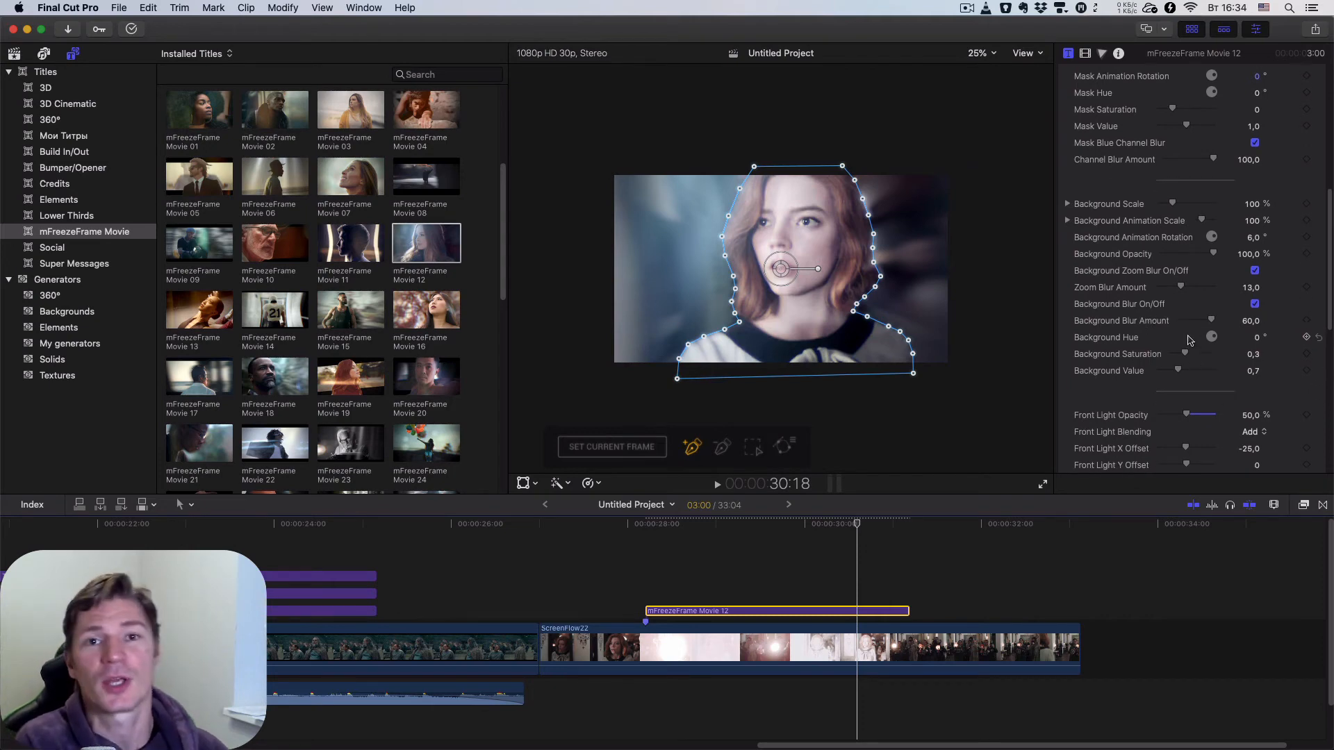
scroll(1109, 338, down, 10)
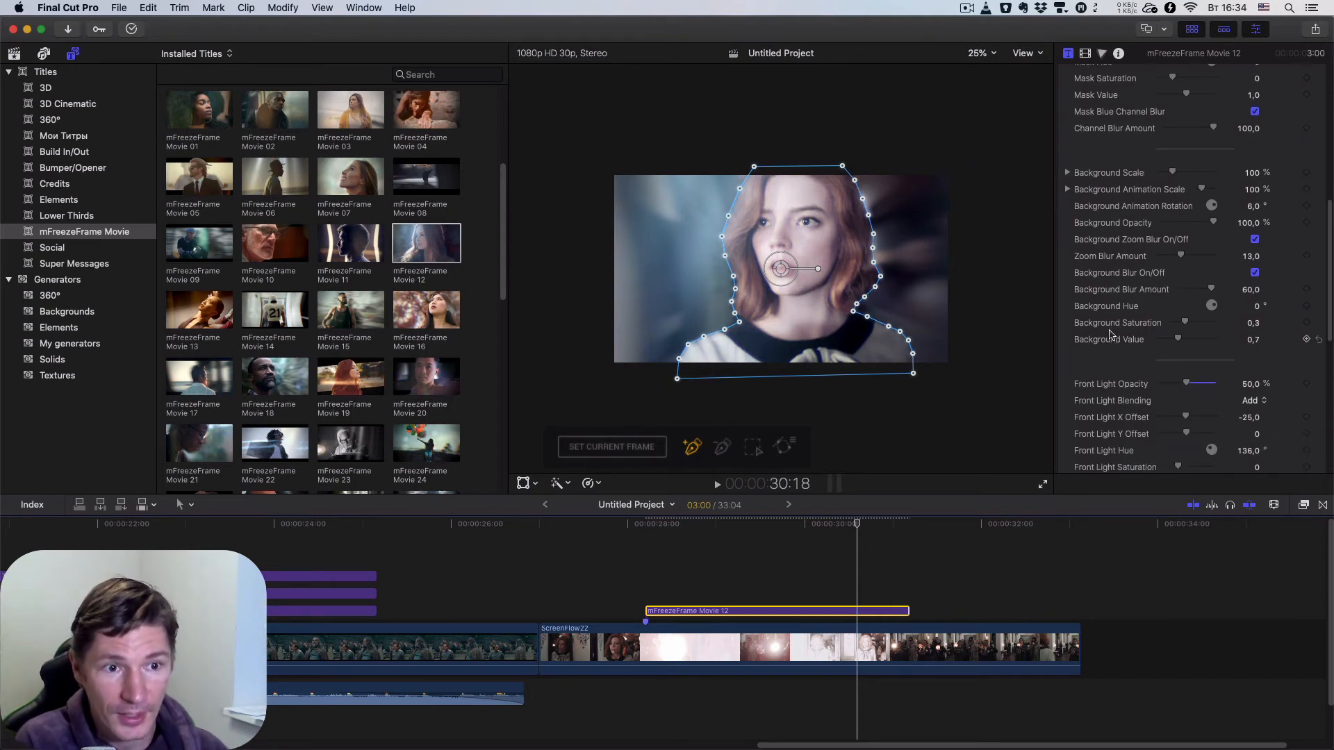
scroll(1110, 339, down, 20)
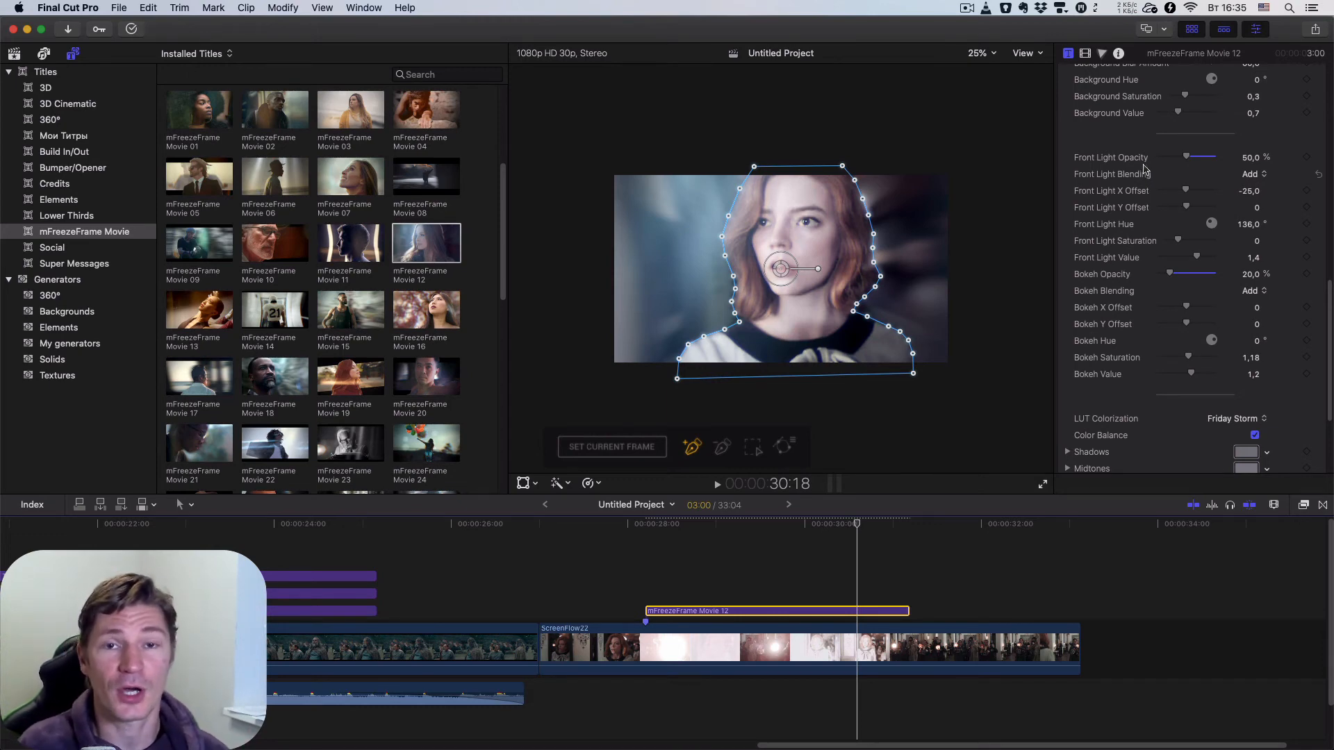
Step: Change the freeze-frame LUT colorization from Friday Storm to Saturday Game
scroll(1140, 236, down, 3)
scroll(1143, 272, down, 3)
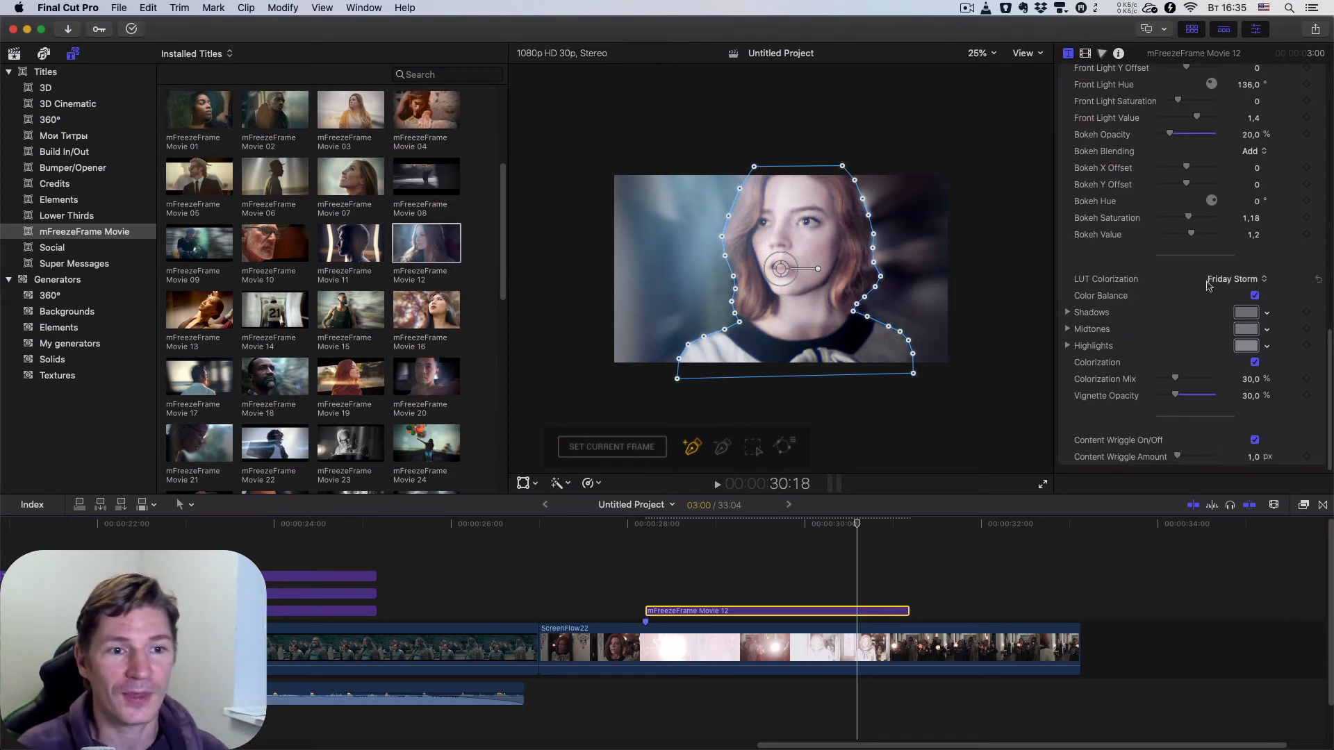
click(1235, 279)
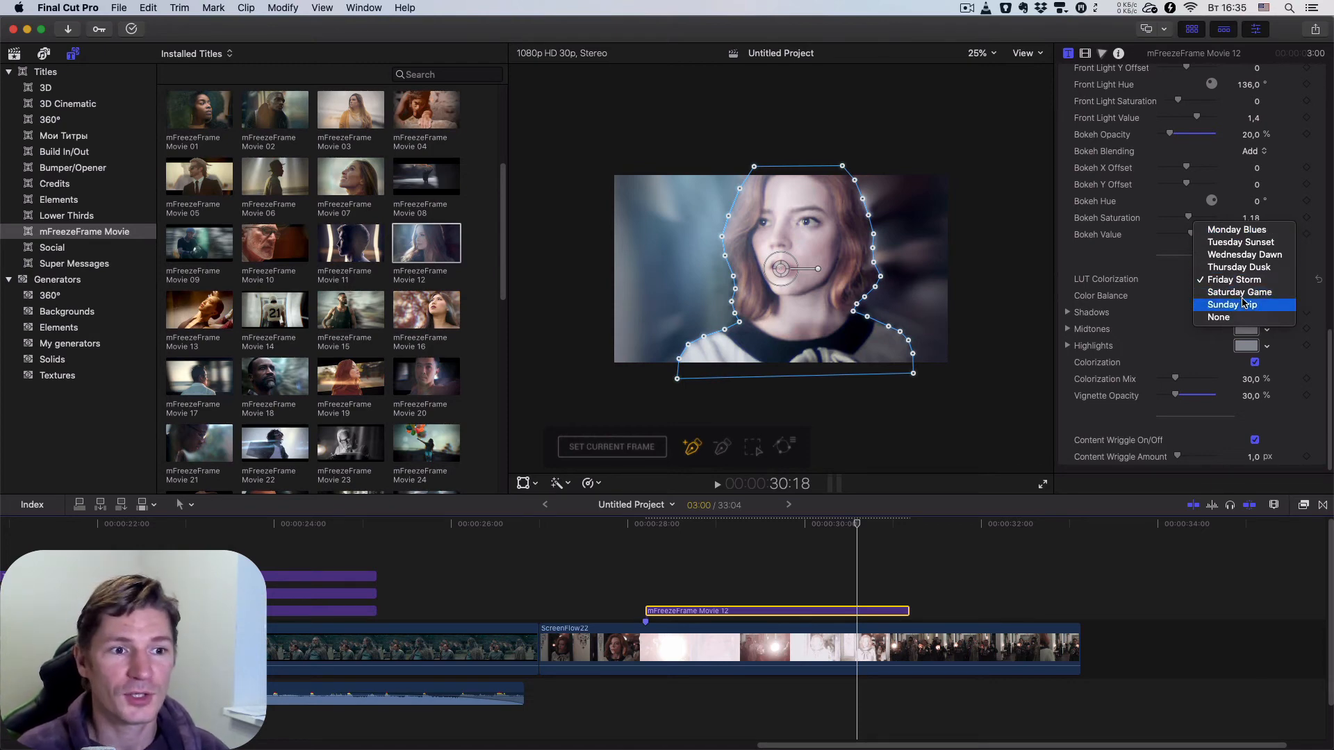
click(1241, 295)
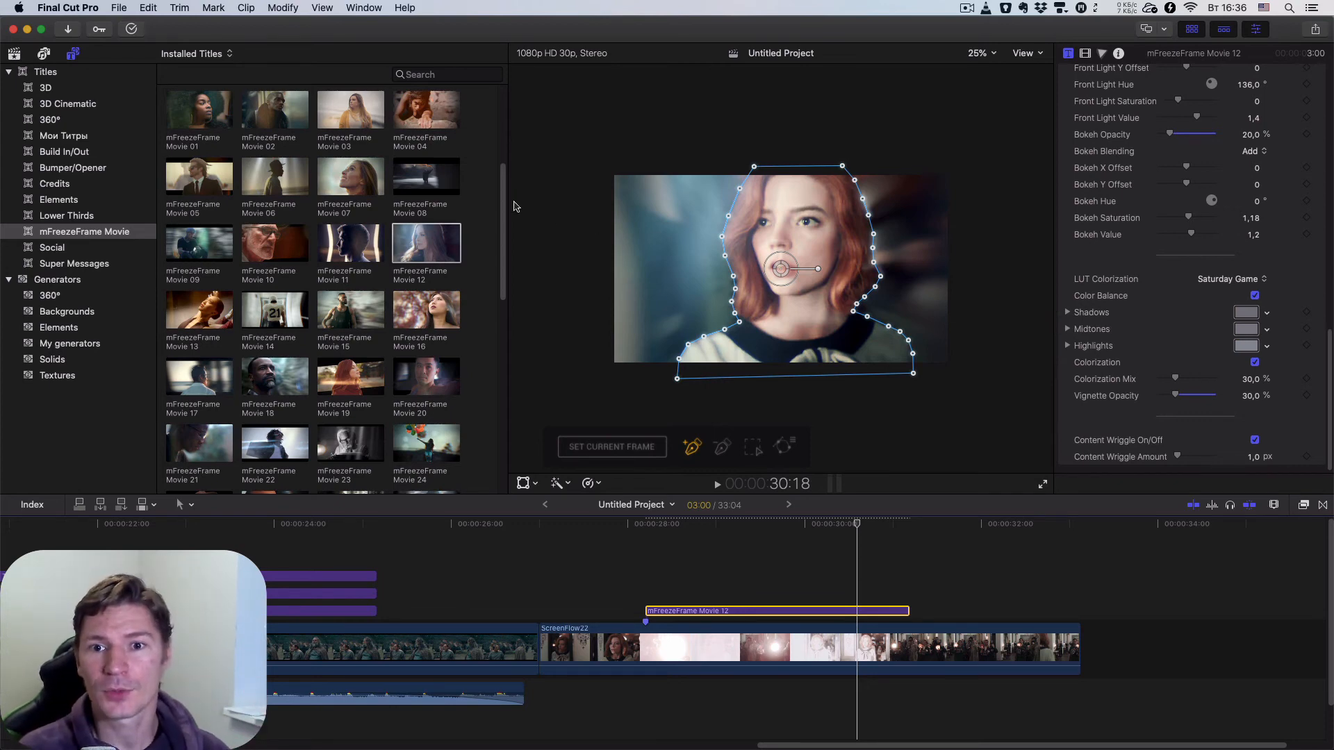
Step: Preview Typography titles 01 through 08 in the Titles browser, settling on Typography 04
scroll(507, 187, up, 2)
scroll(508, 187, up, 5)
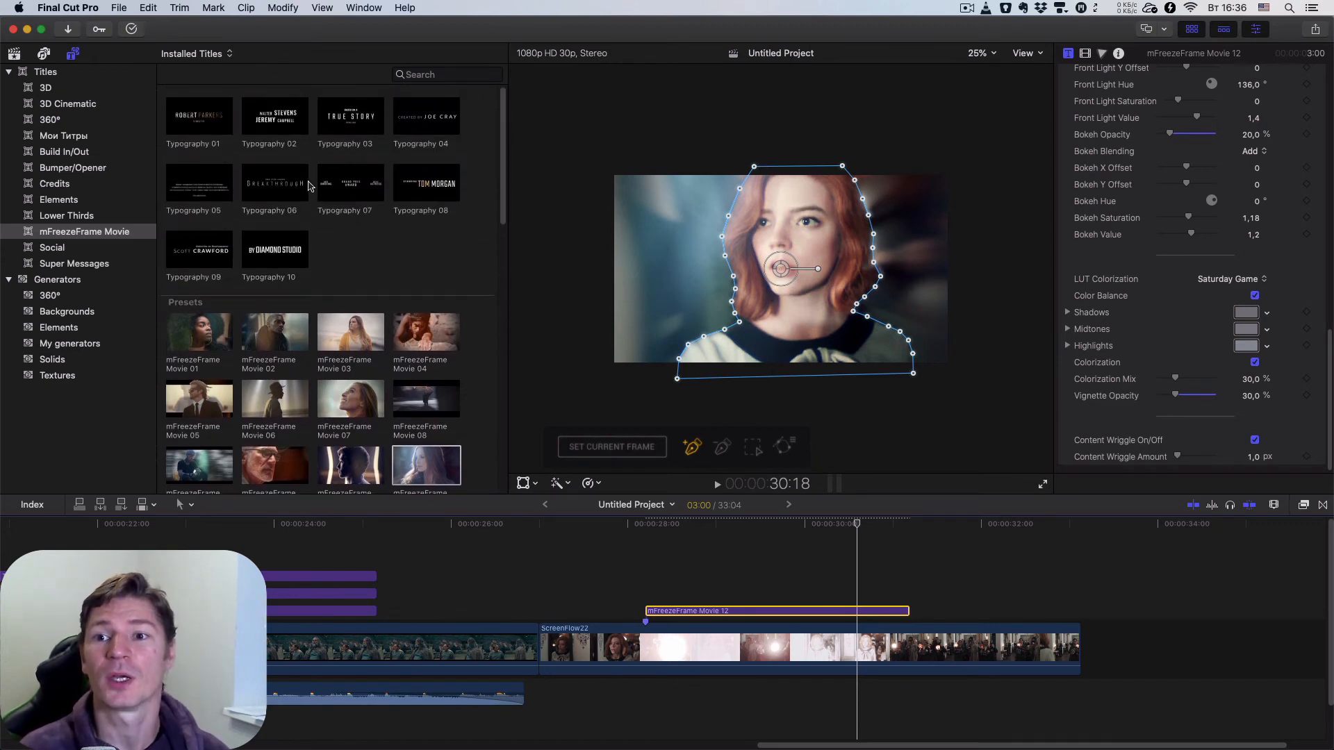
click(193, 117)
click(273, 123)
click(363, 124)
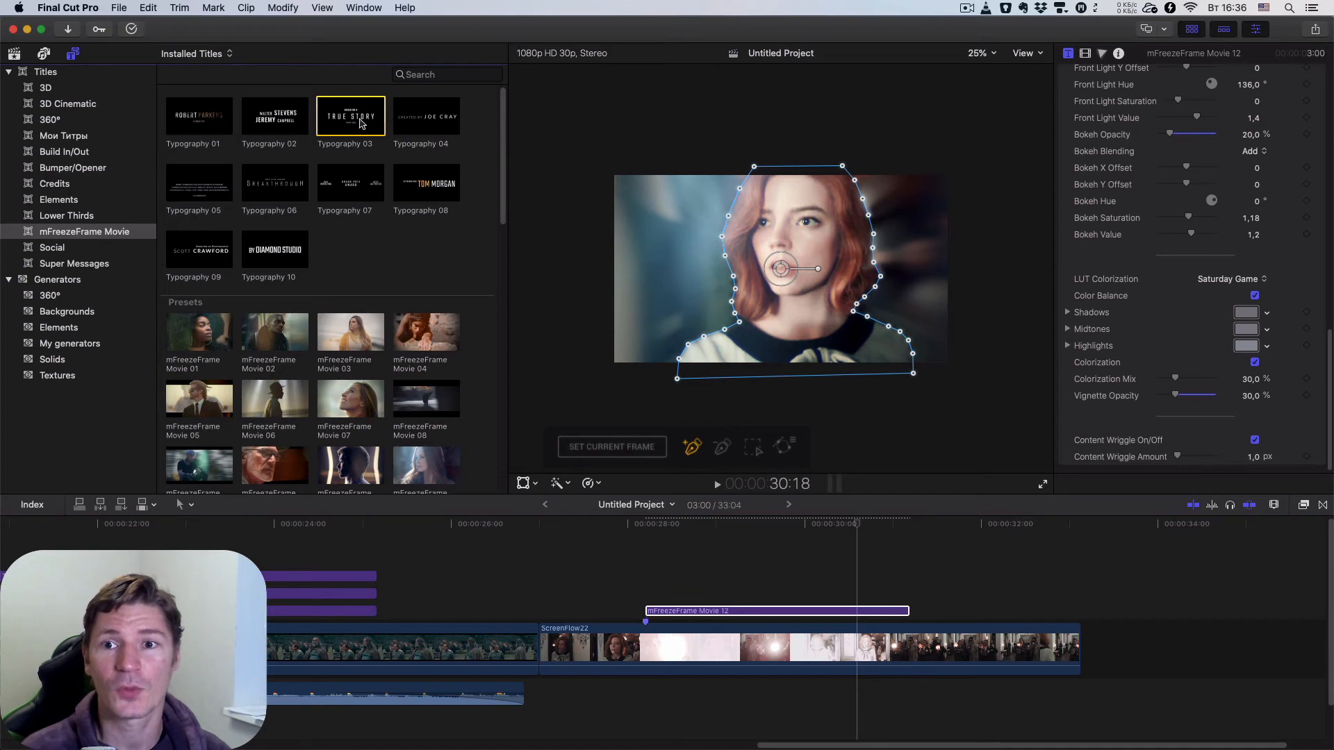
click(429, 123)
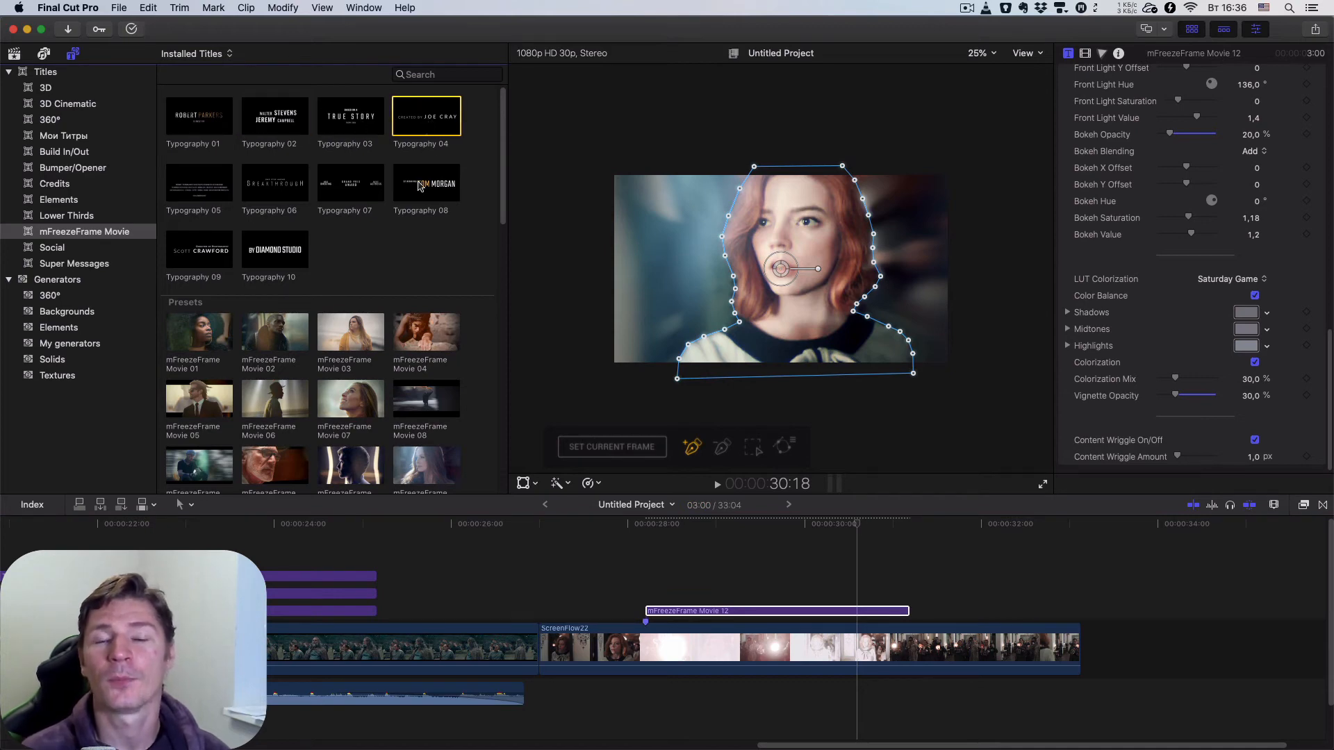
click(419, 189)
click(350, 187)
click(275, 189)
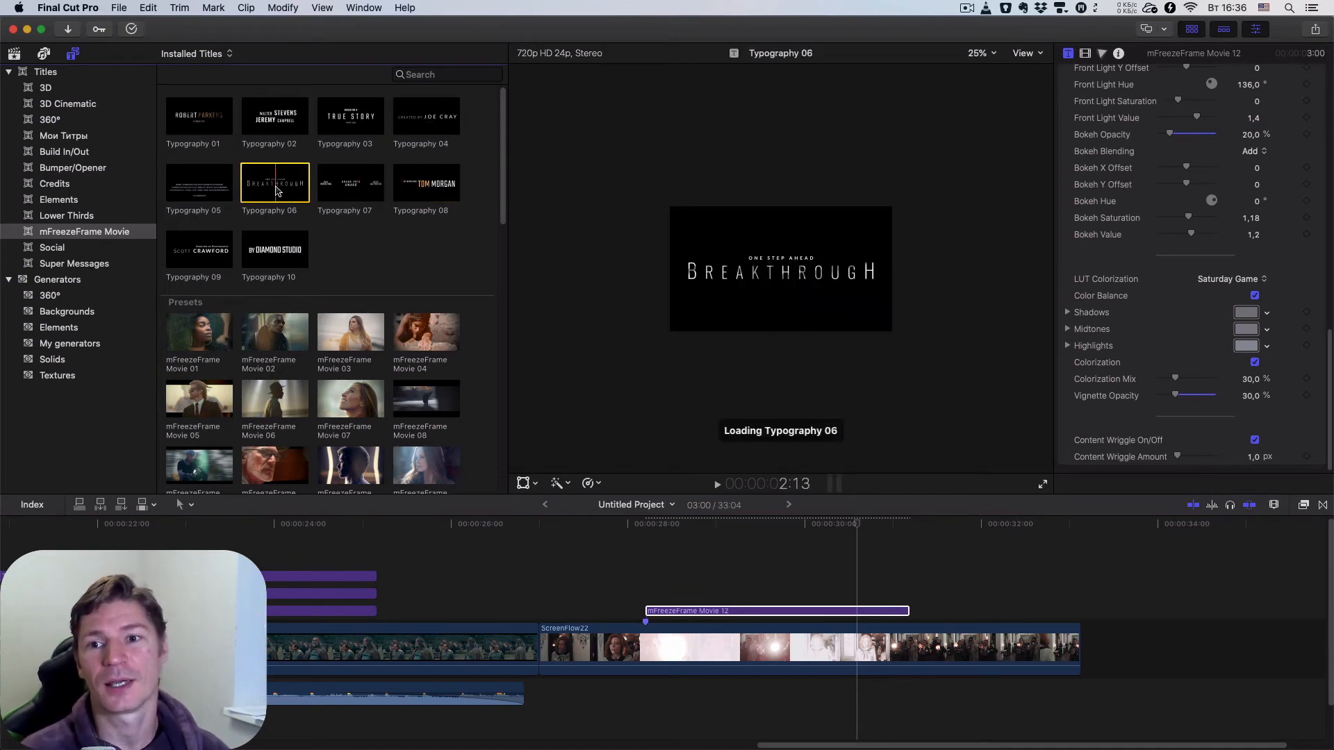
click(218, 188)
click(363, 187)
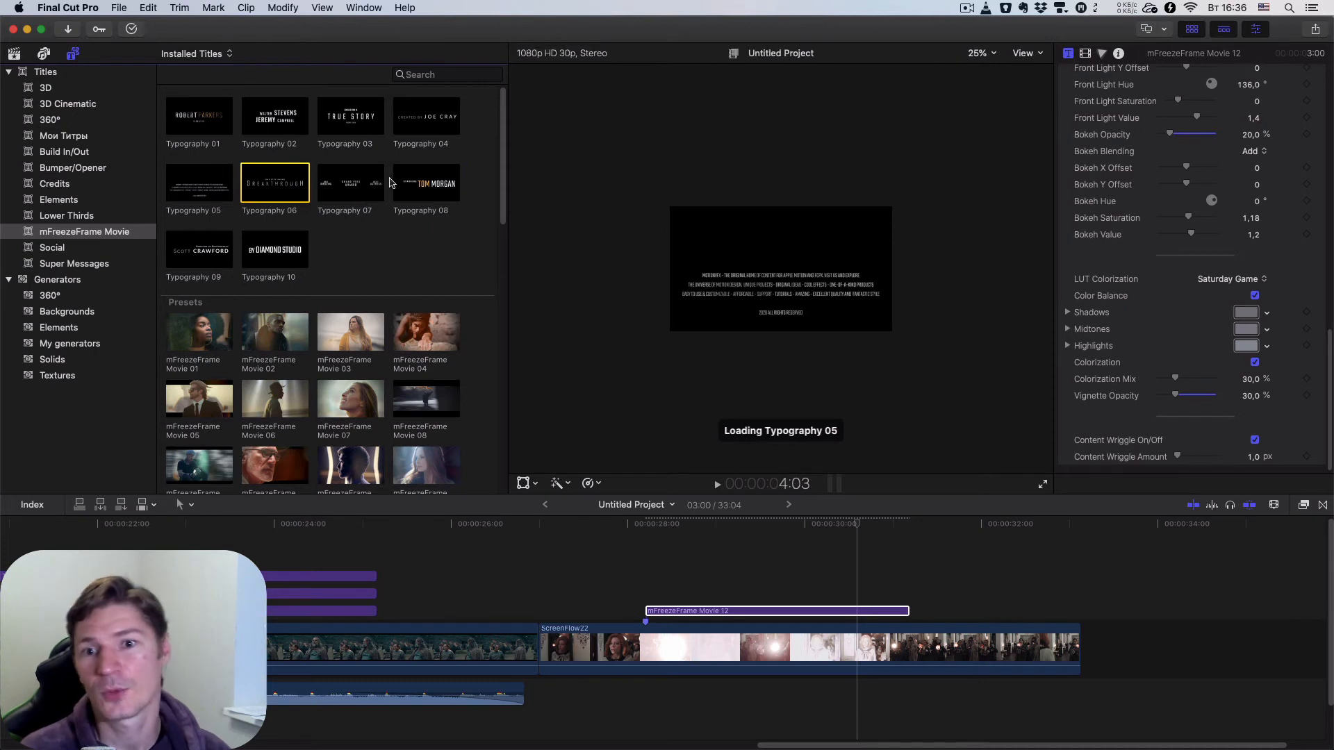
click(430, 123)
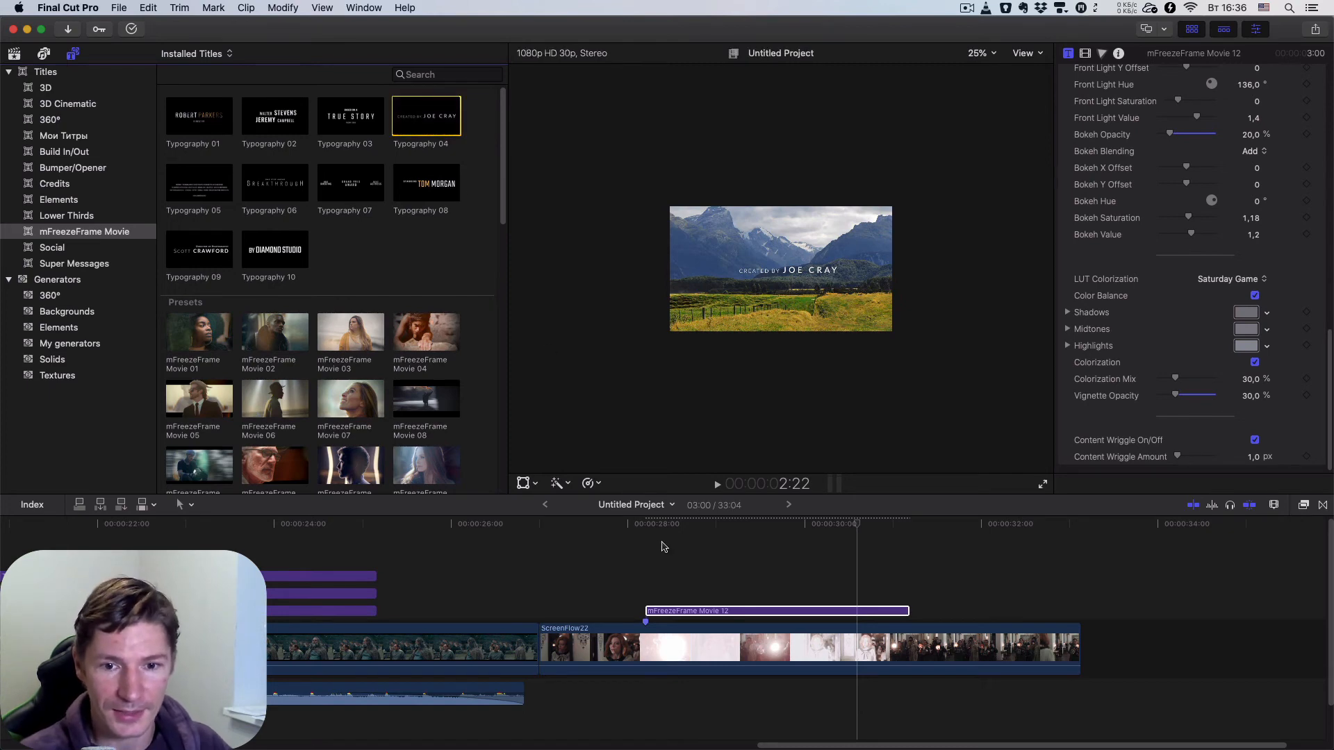
Step: Place Typography 04 above mFreezeFrame Movie 12 and trim it to end with the freeze clip
drag(661, 546, 645, 580)
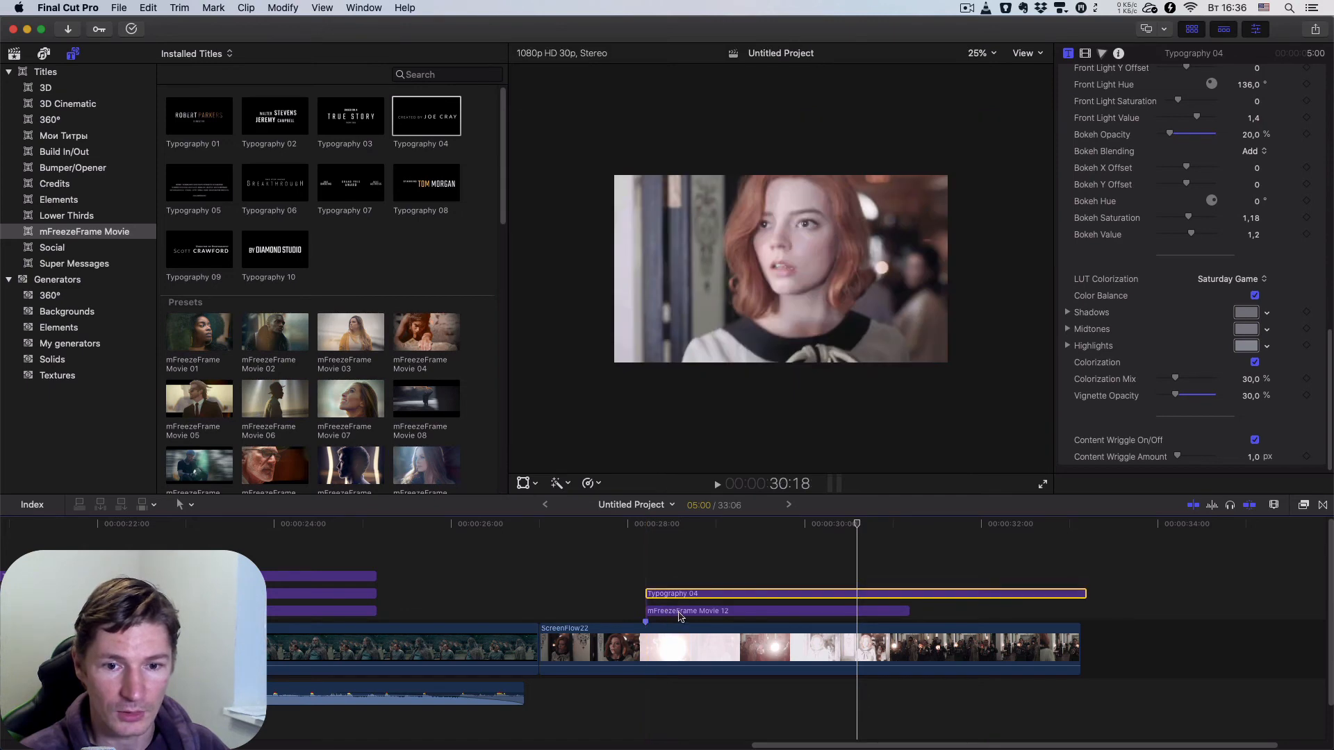
click(881, 528)
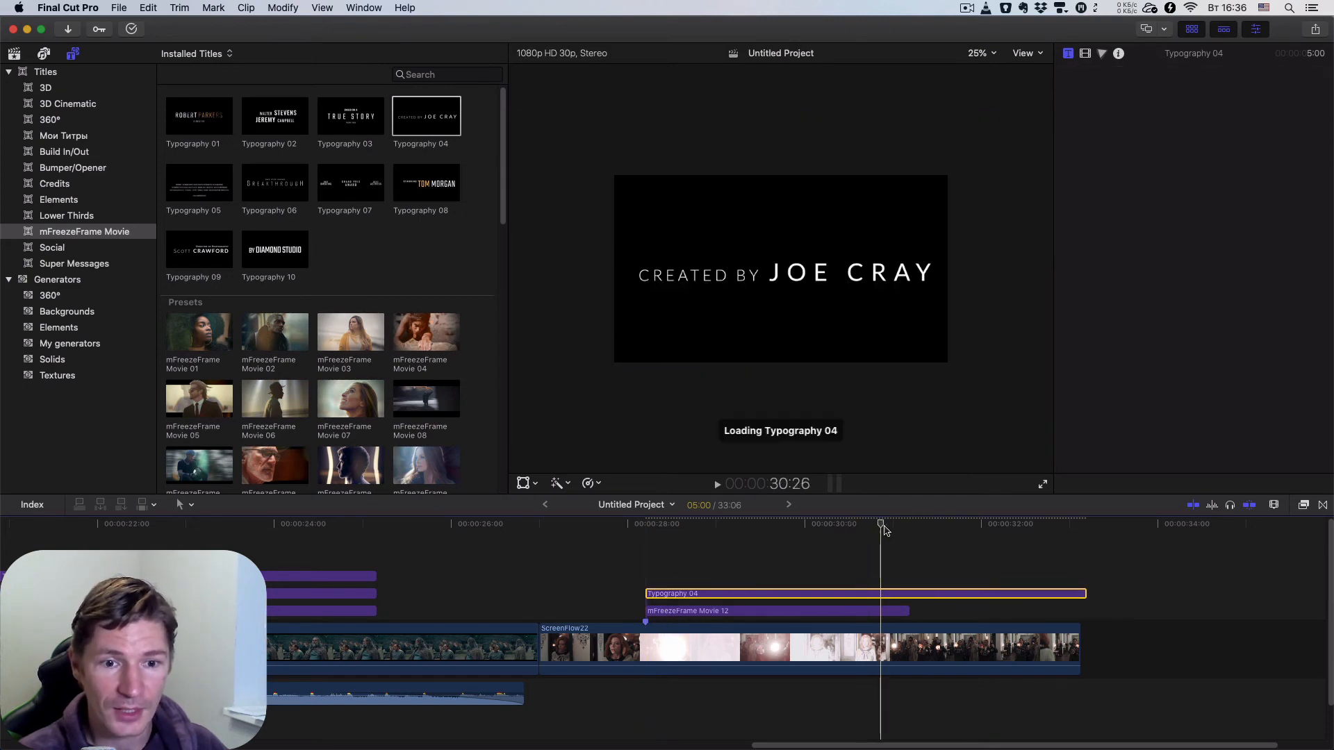
drag(885, 530, 910, 530)
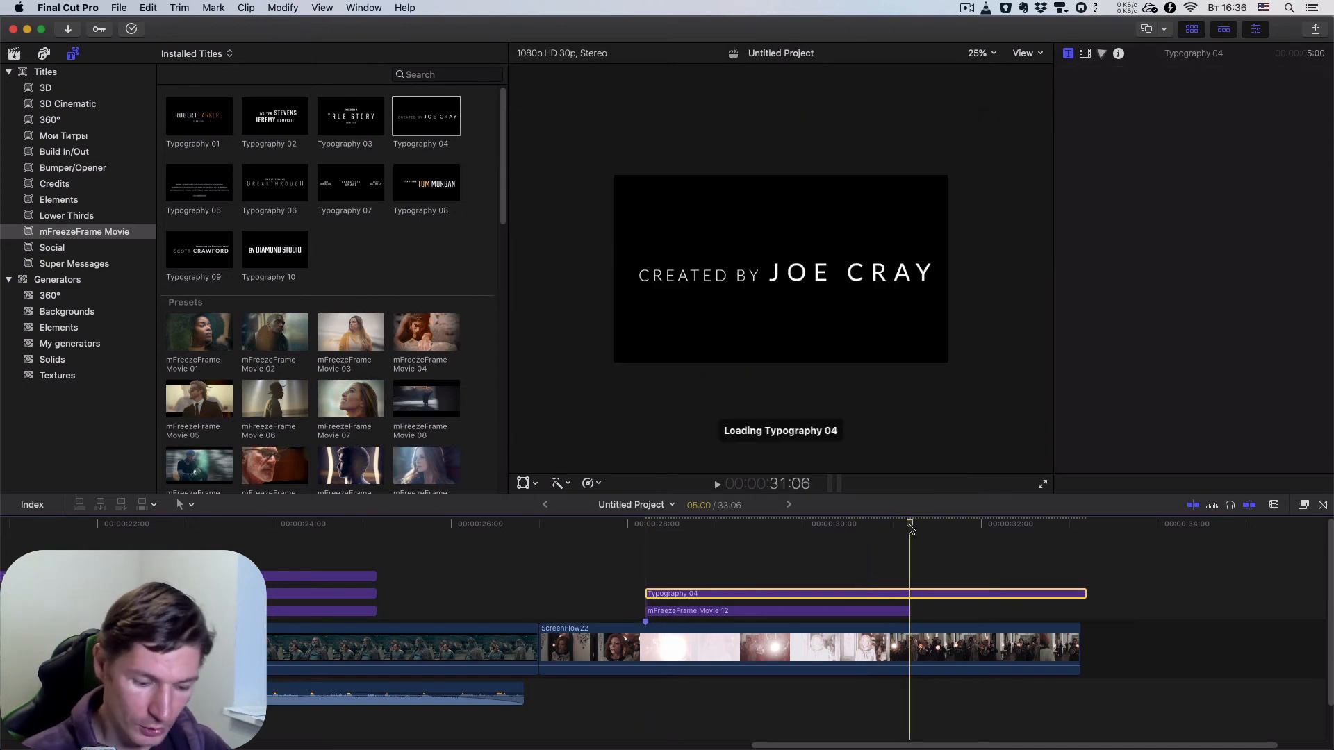
key(alt+bracketright)
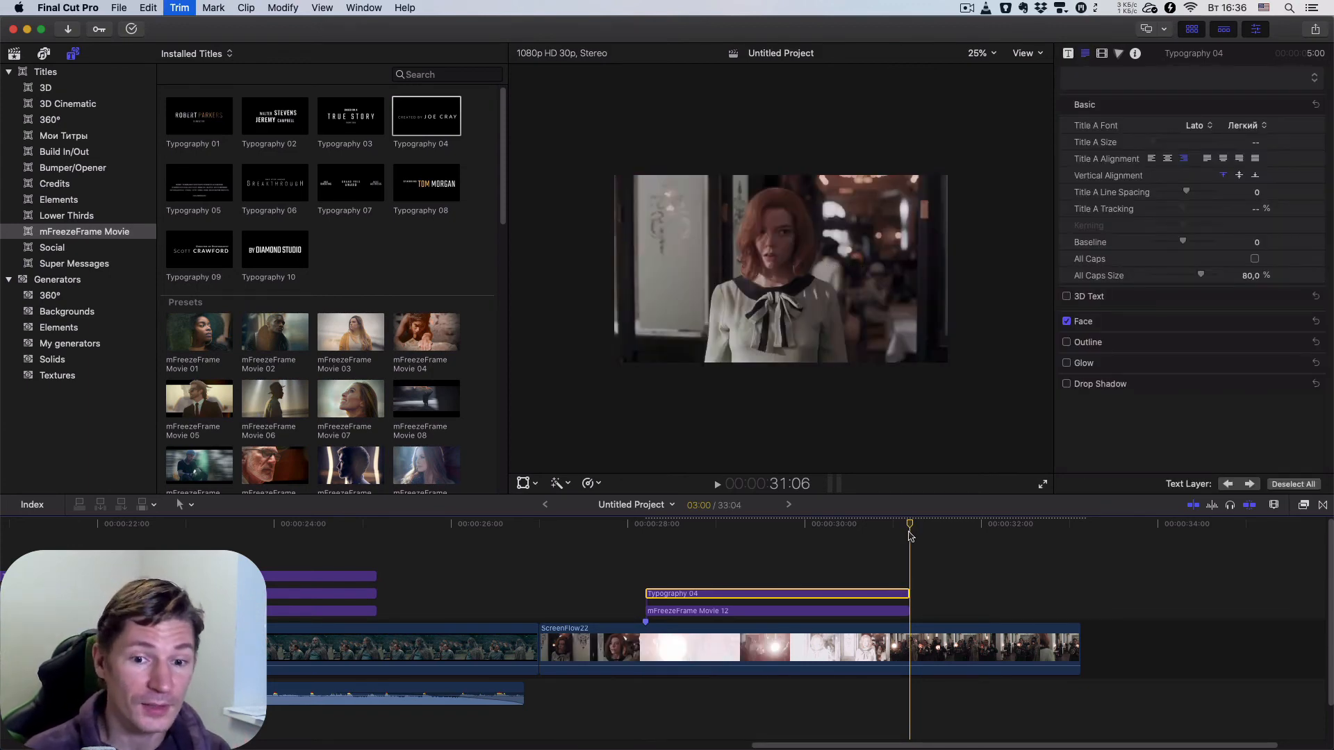
Step: Move the 'created by' title down and left, beside the woman's face
click(748, 532)
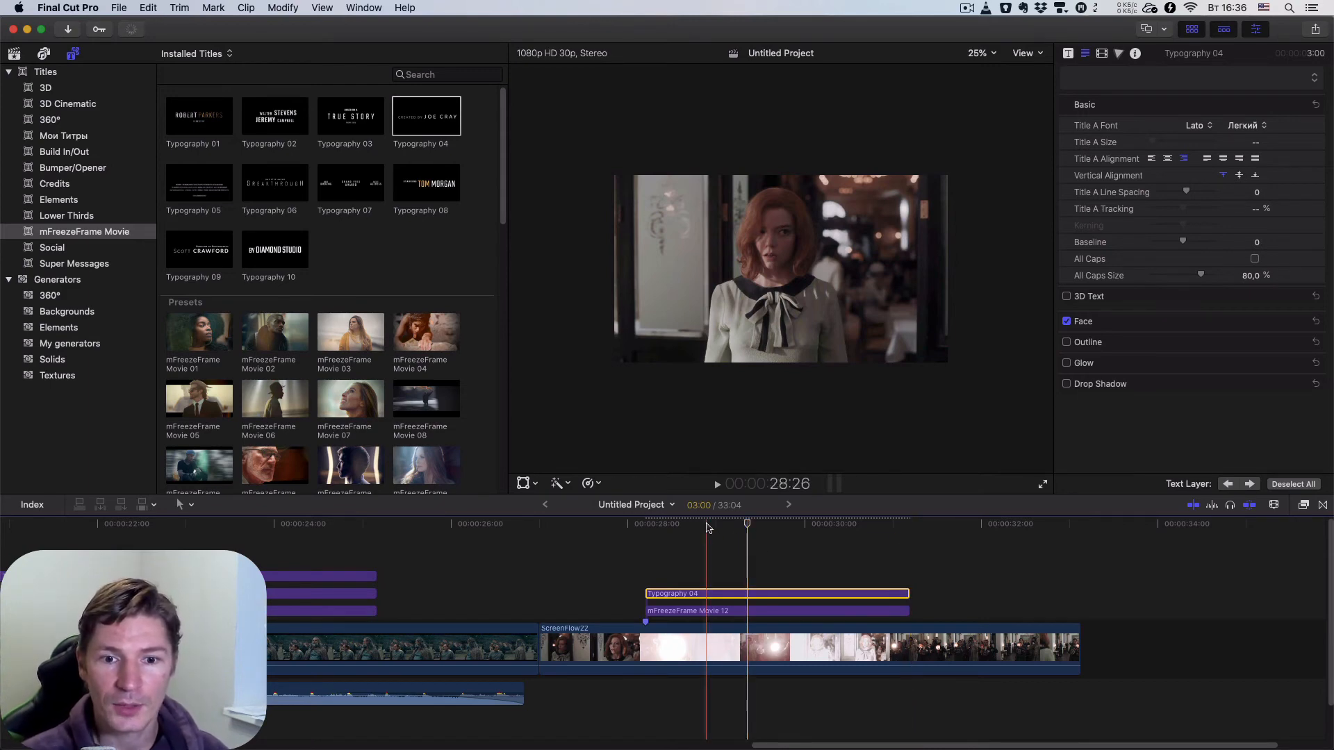
click(708, 533)
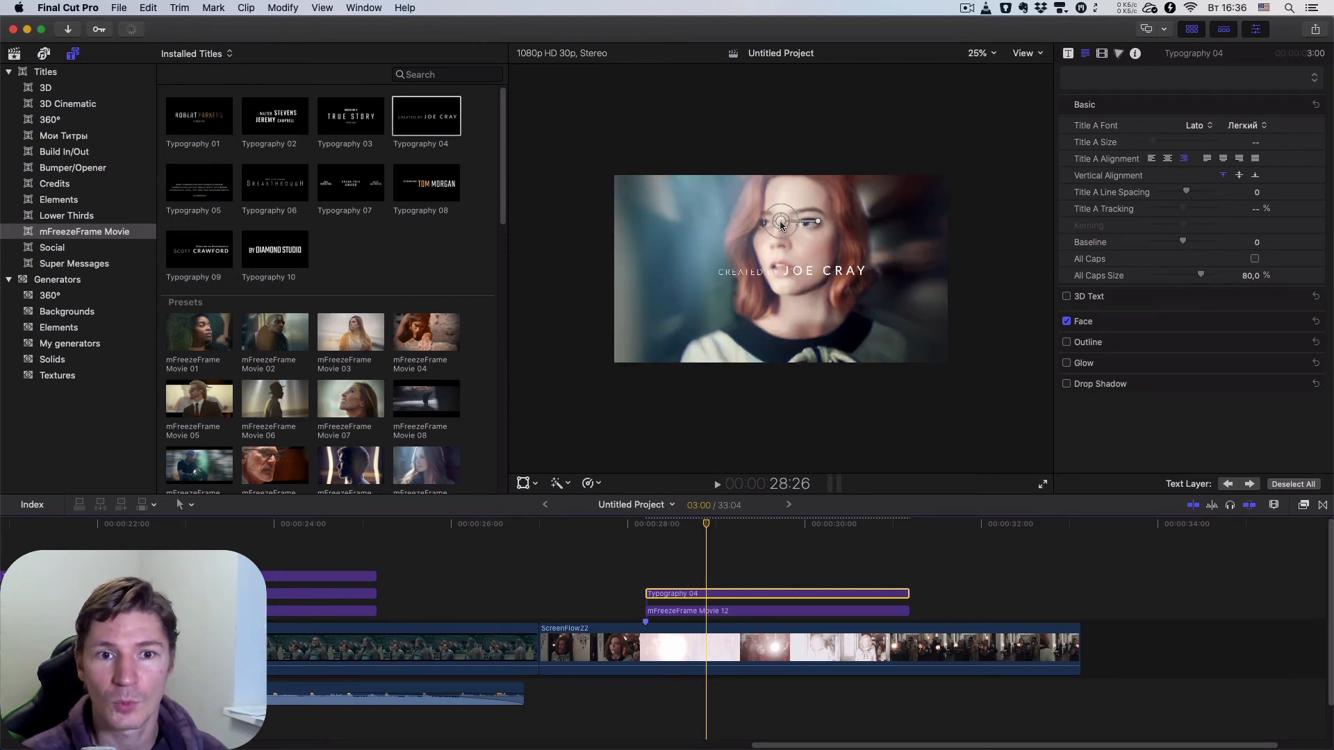
drag(781, 224, 746, 238)
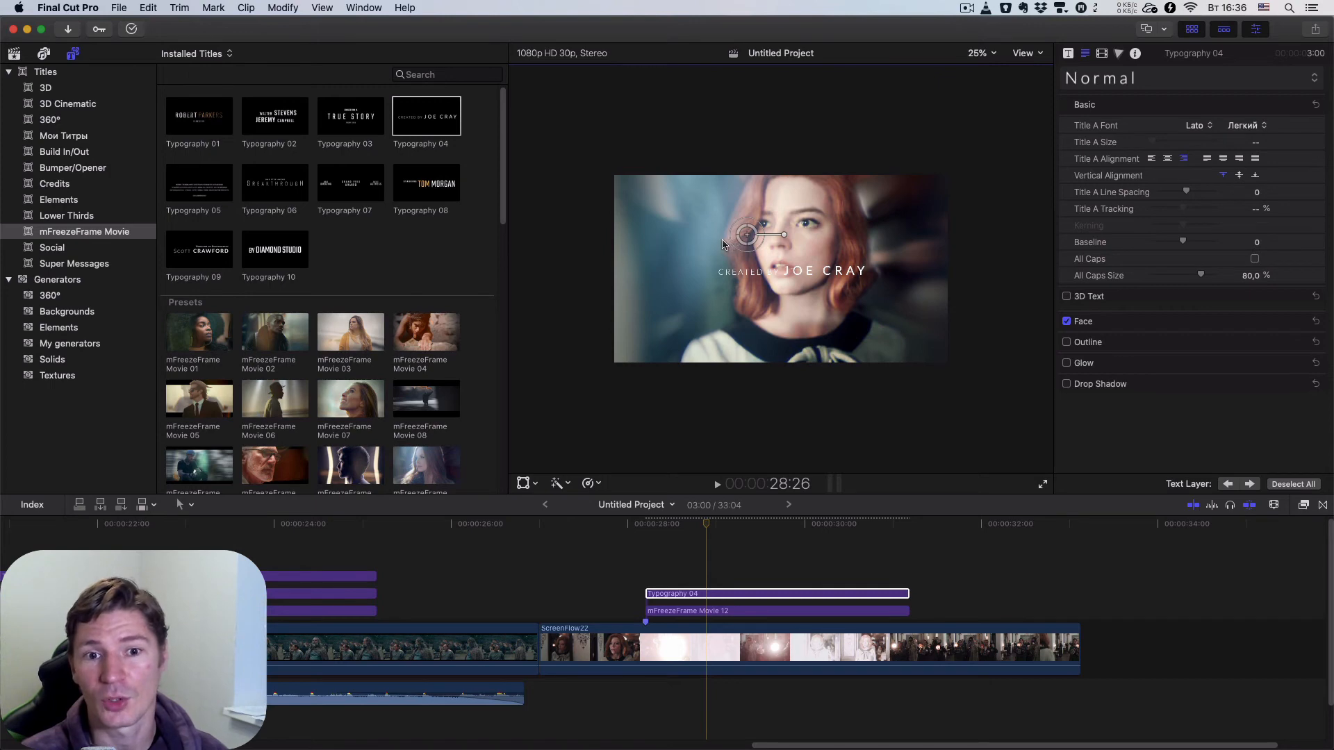
drag(712, 245, 710, 244)
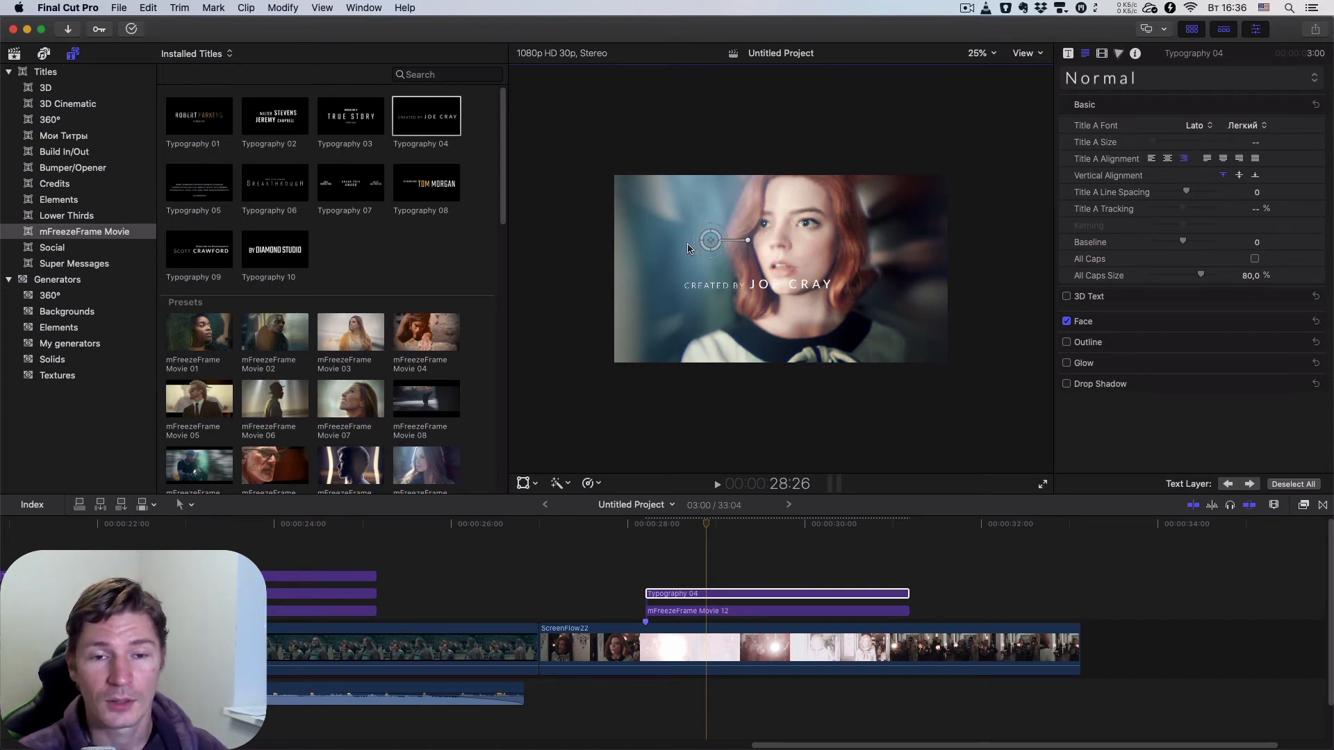
drag(686, 247, 683, 239)
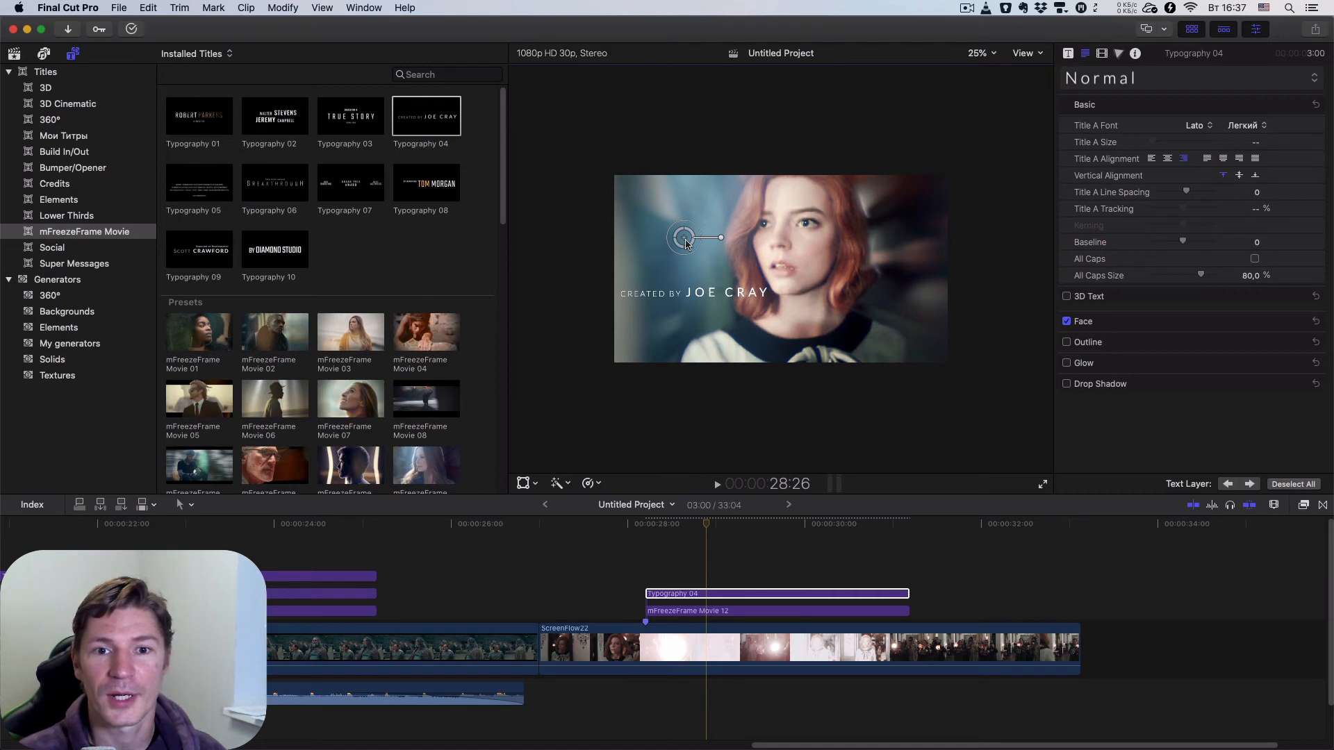
drag(685, 240, 684, 238)
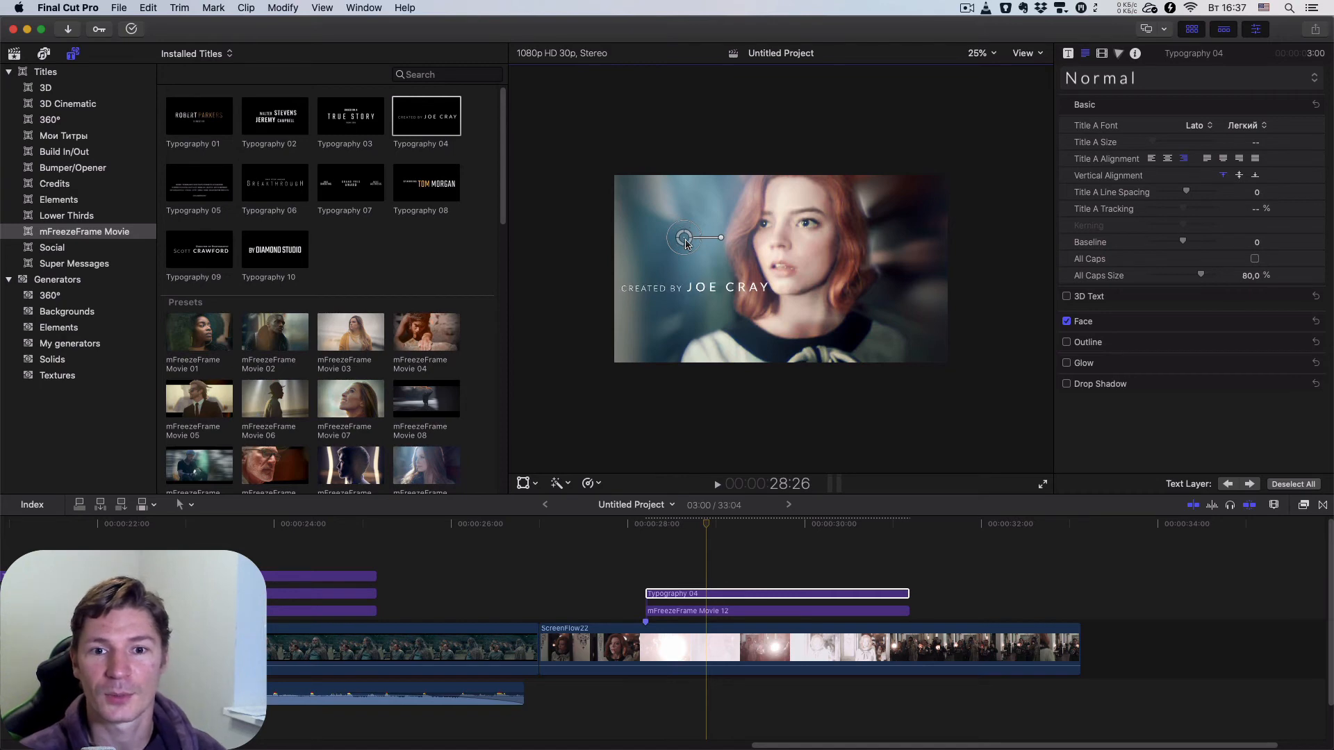
Step: Move the title's name line beneath CREATED BY, to X -596,67 px, Y -287,44 px
double_click(707, 288)
click(708, 288)
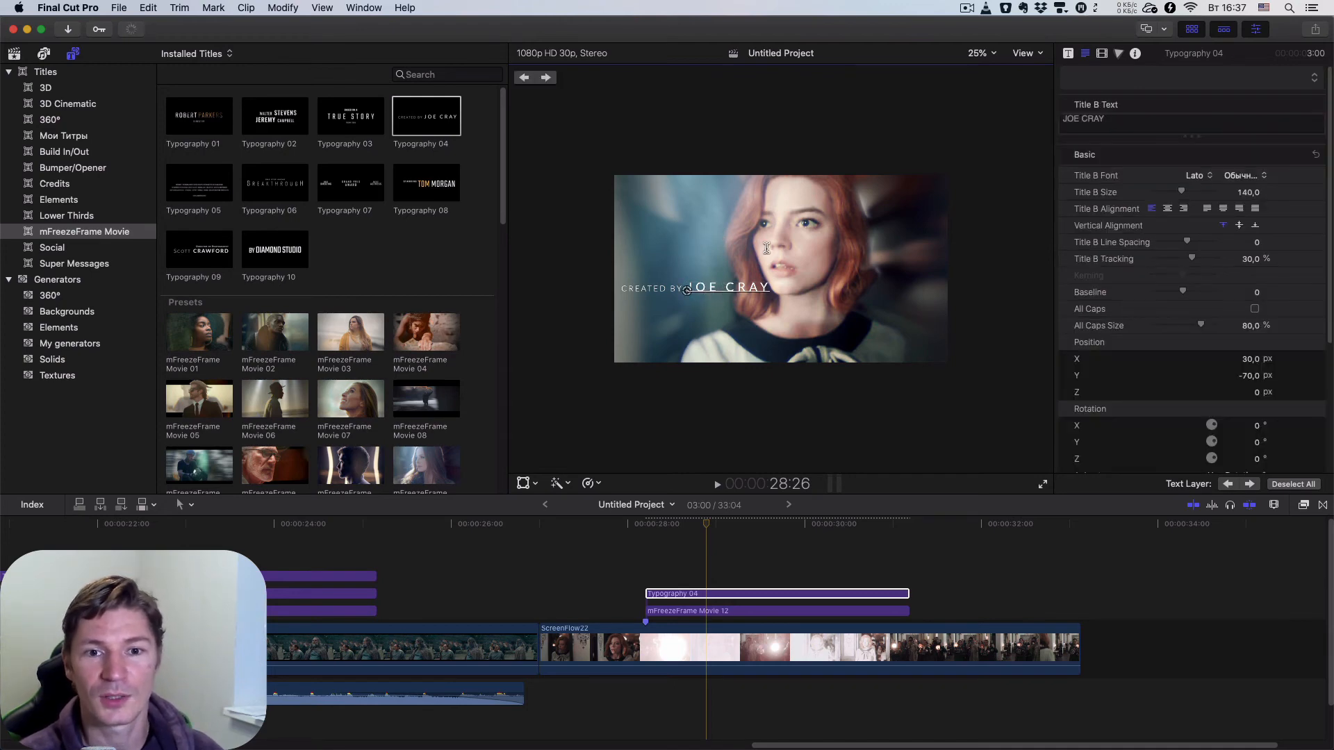
key(Escape)
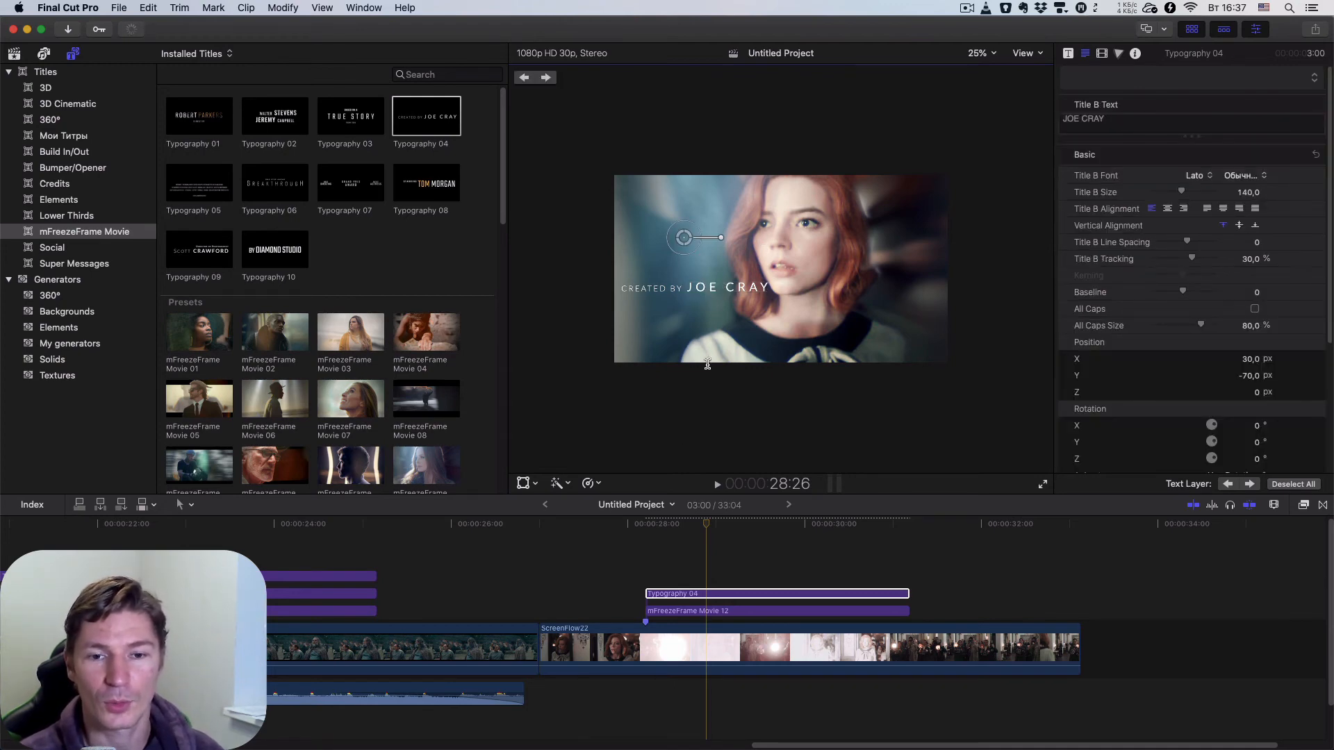
click(703, 292)
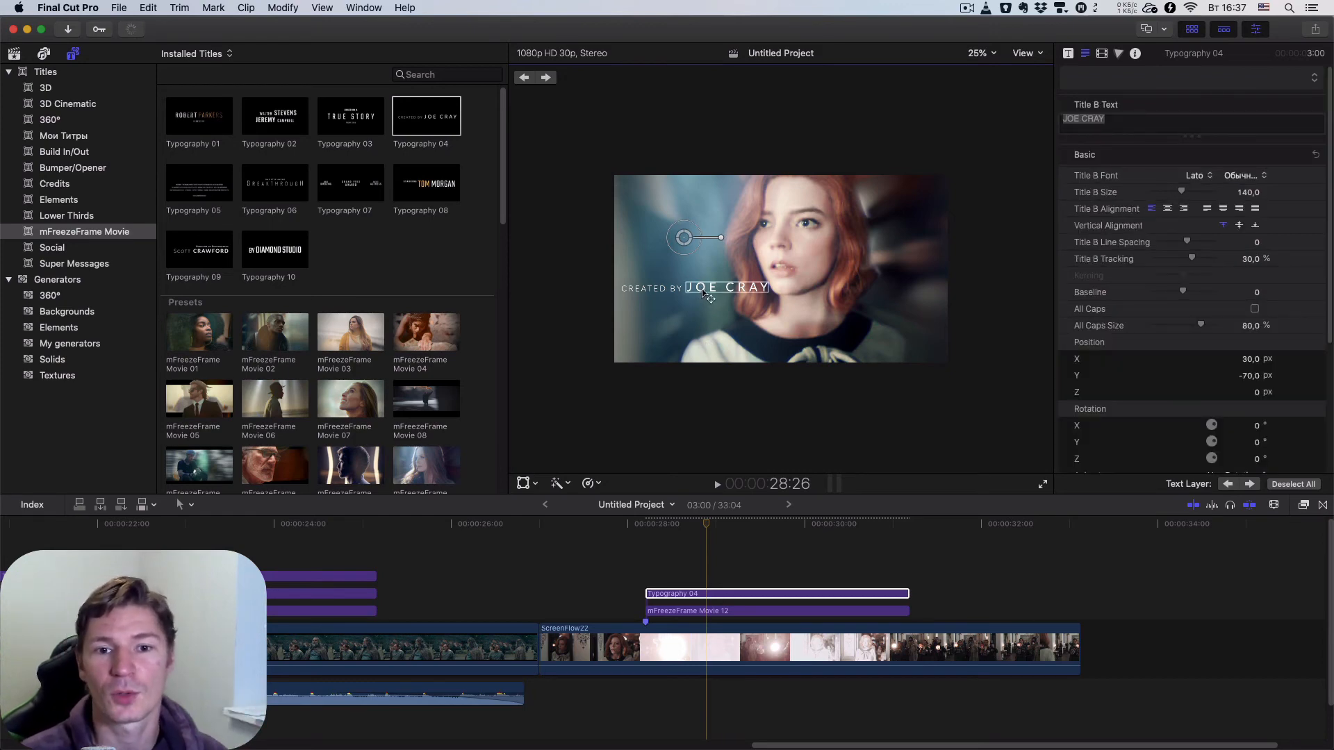
drag(703, 292, 670, 299)
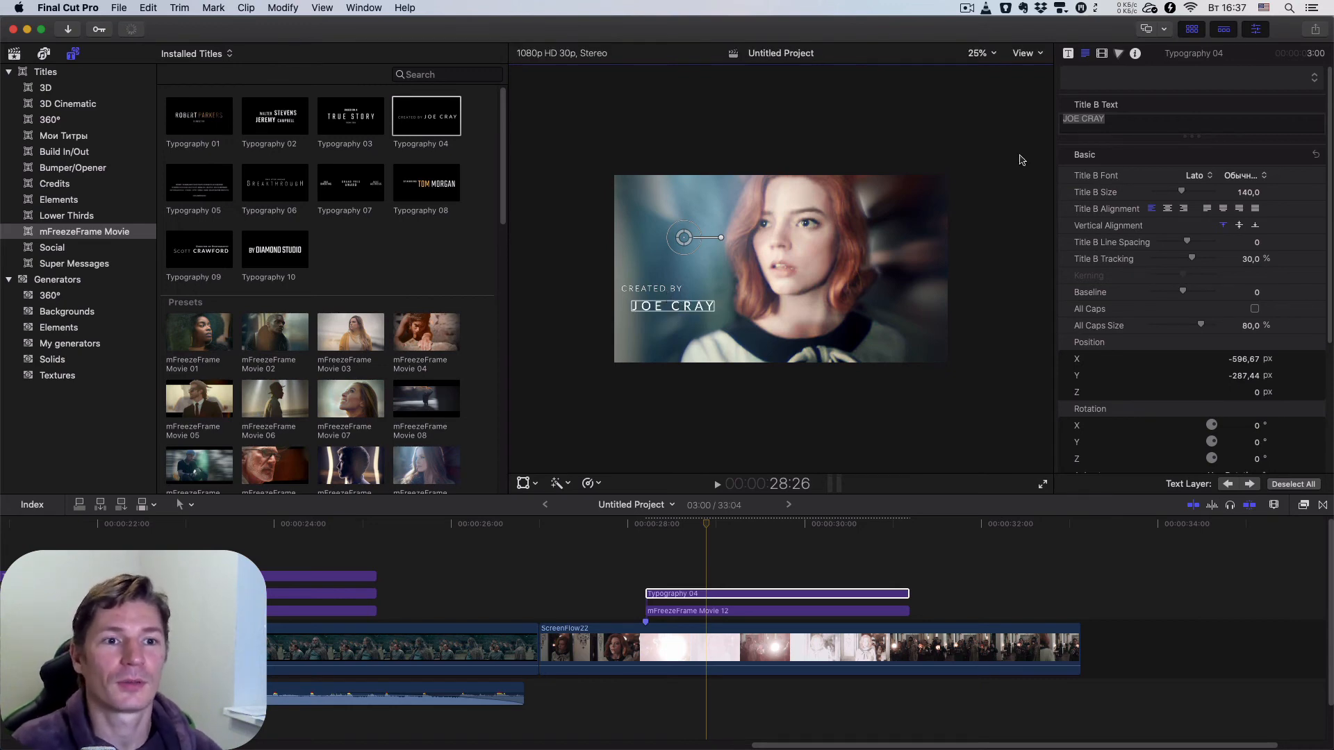
click(1129, 121)
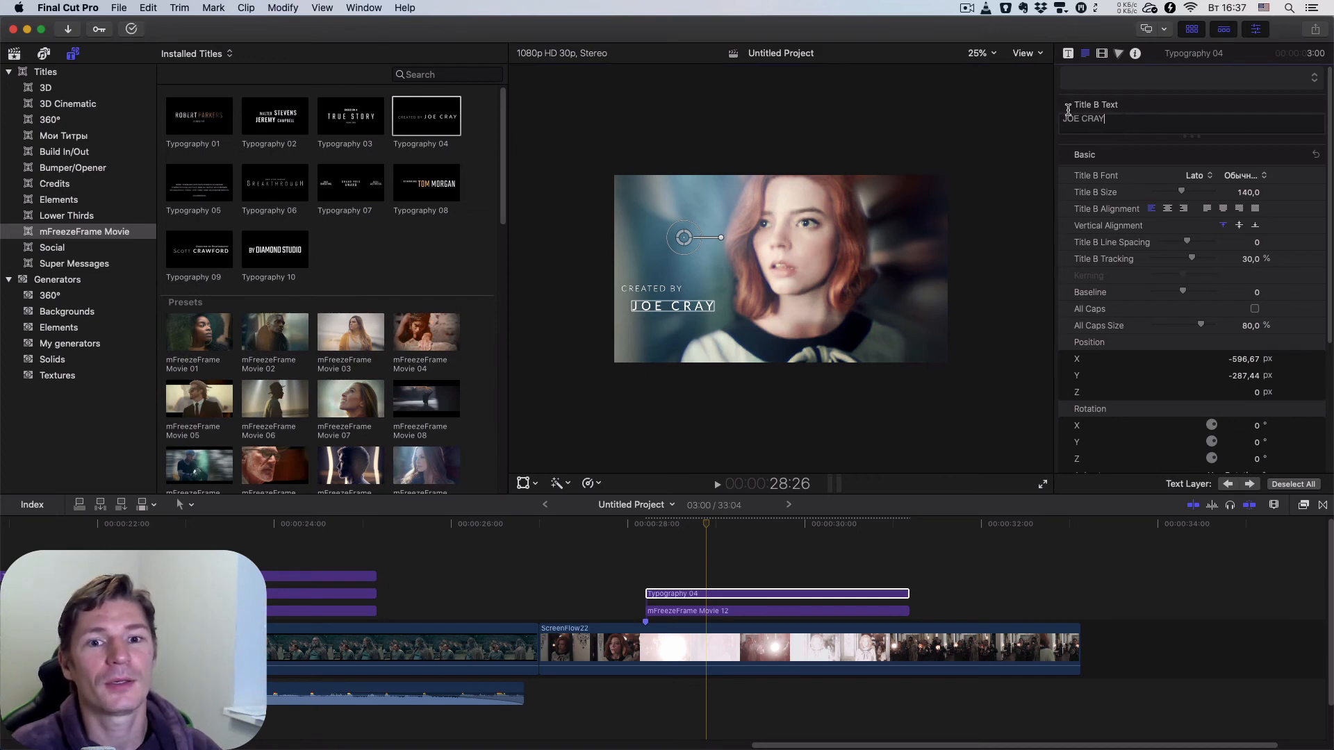
Step: Replace the placeholder name with the creator's own name and scroll the browser to Overlay Effects
drag(1066, 118, 1116, 123)
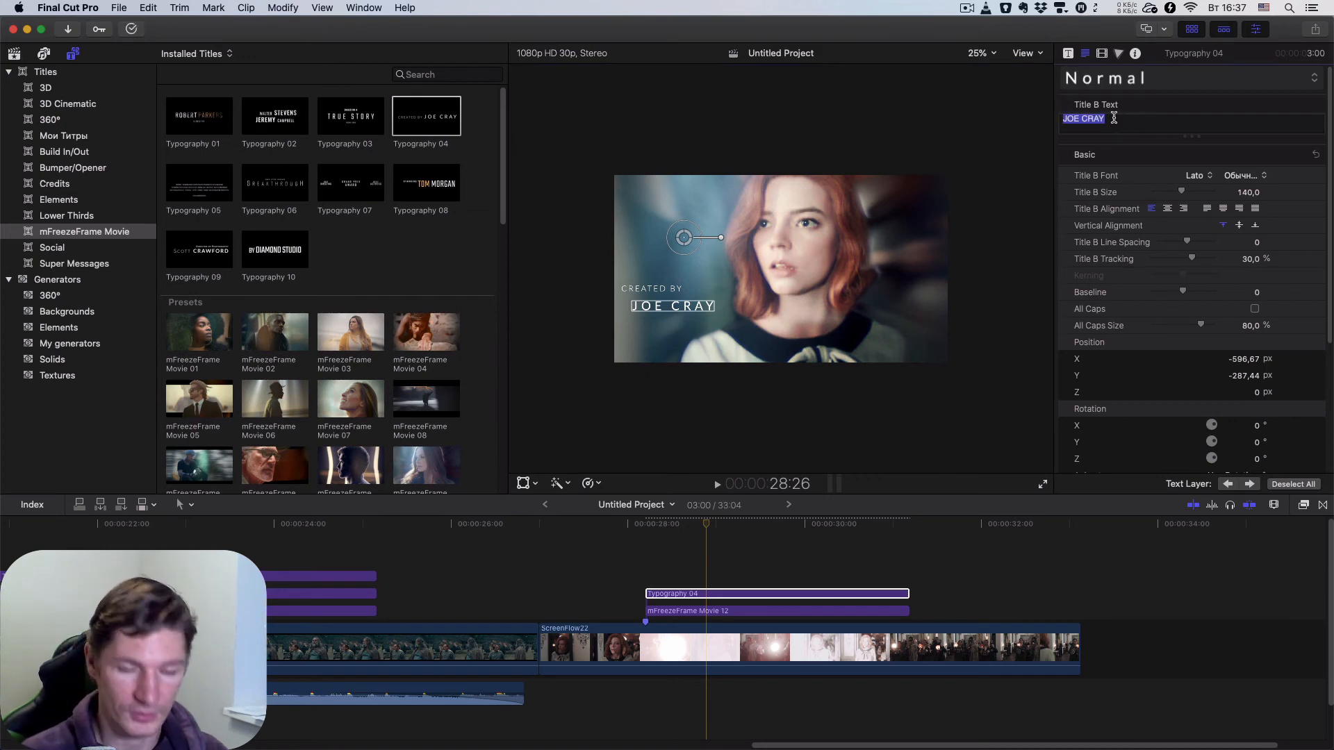
text(S)
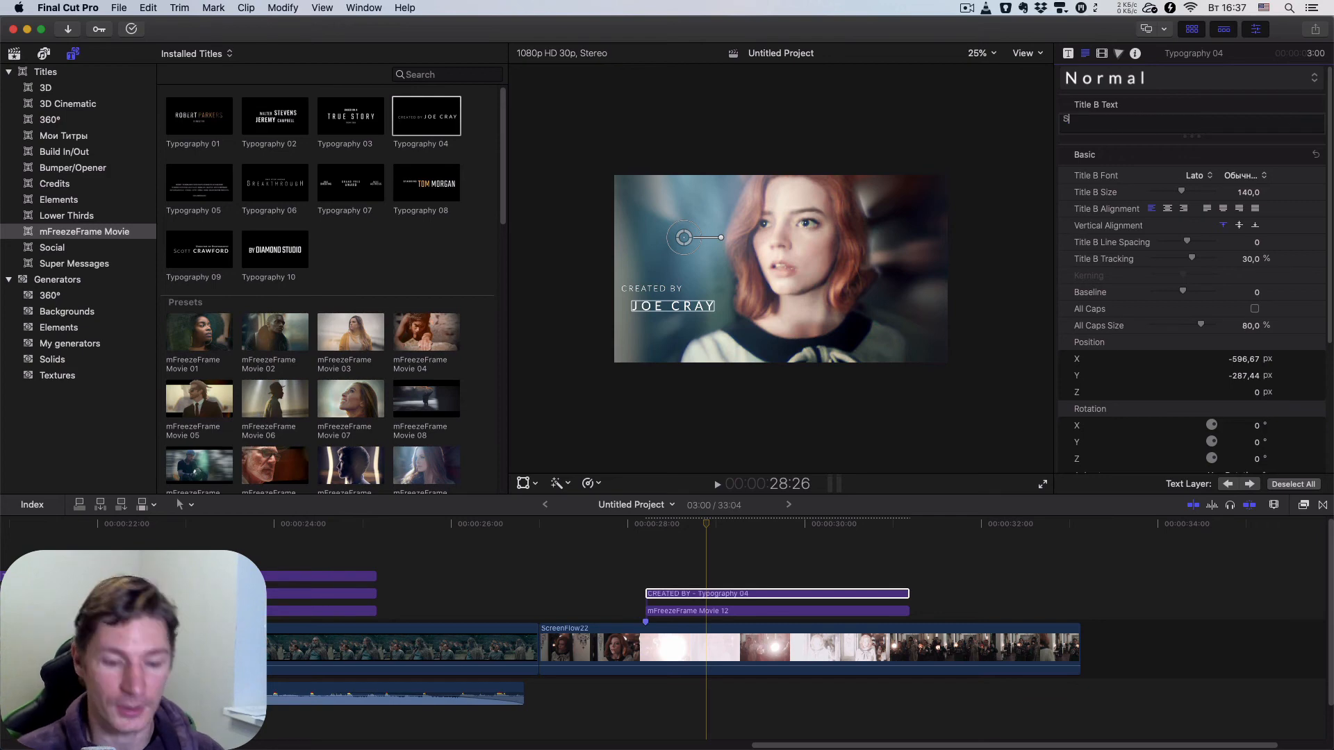
text(ERGEY PATIN)
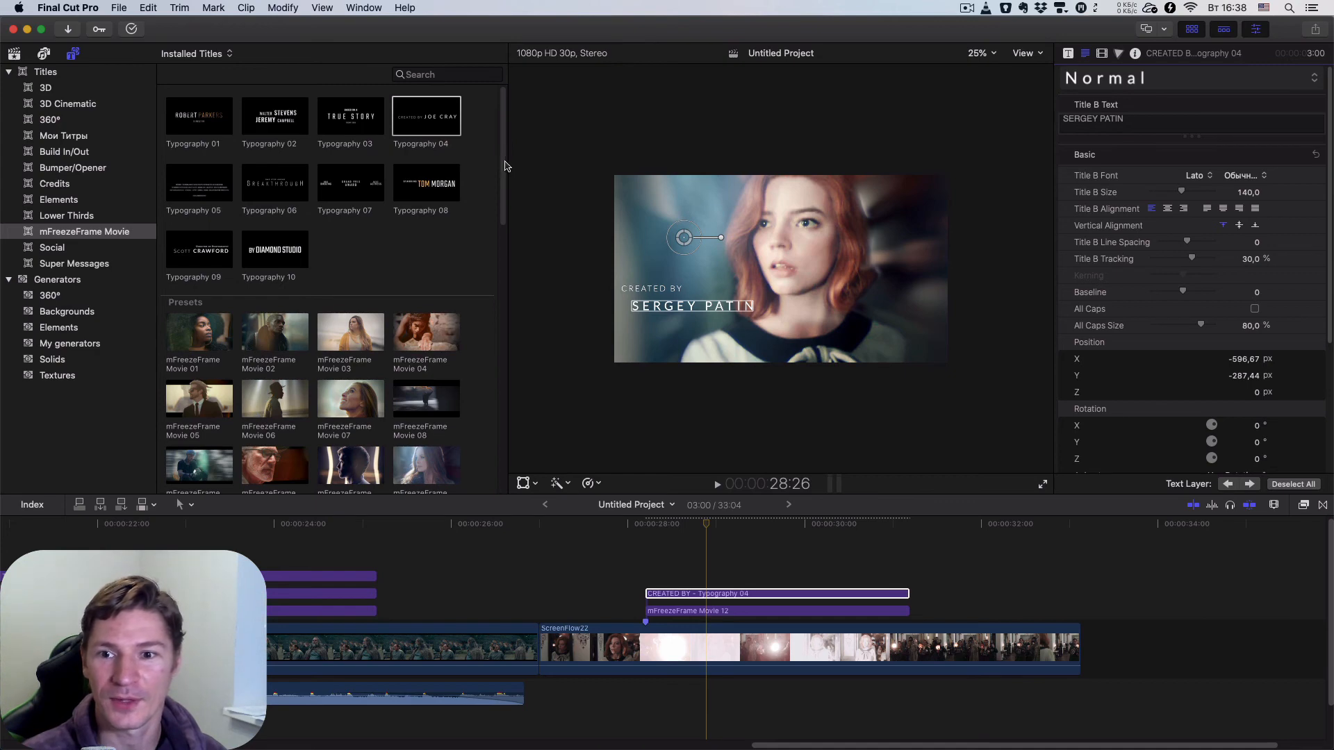
drag(504, 167, 486, 439)
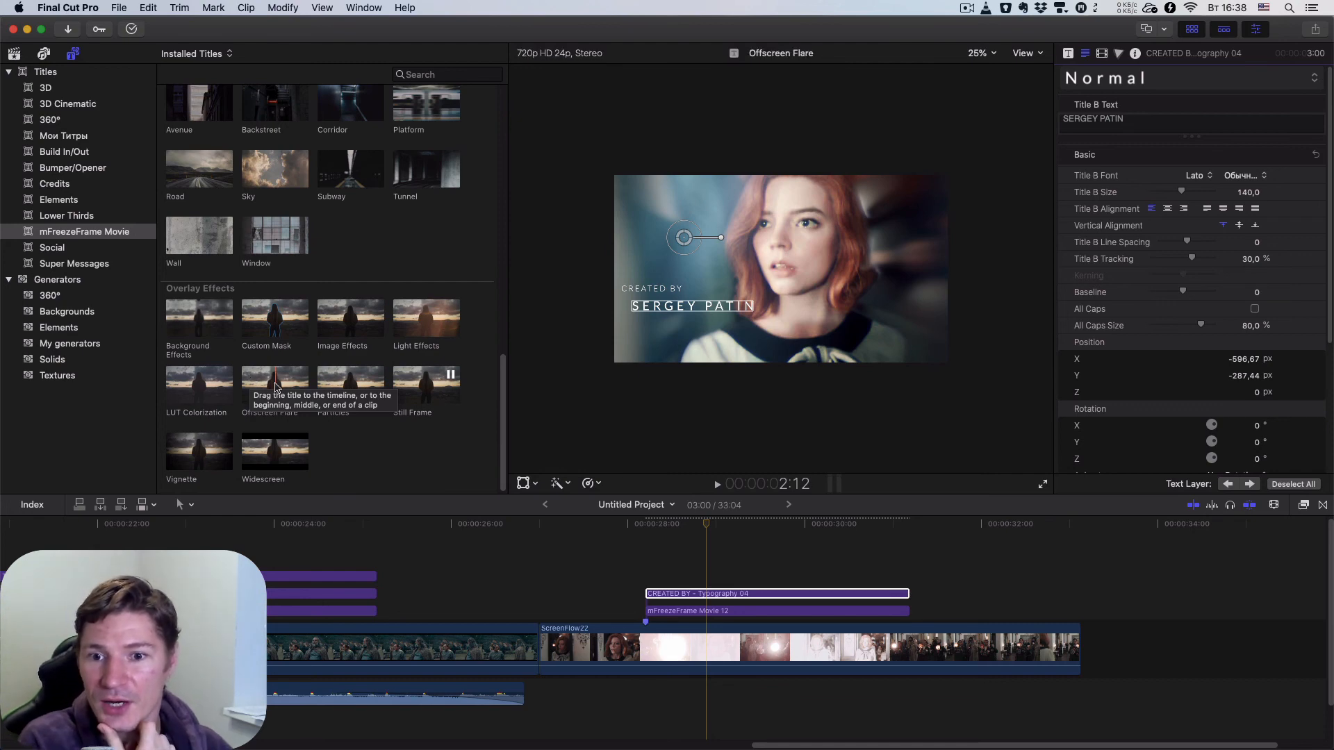
Step: Add the Light Effects overlay preset to the timeline above the title clips
click(421, 326)
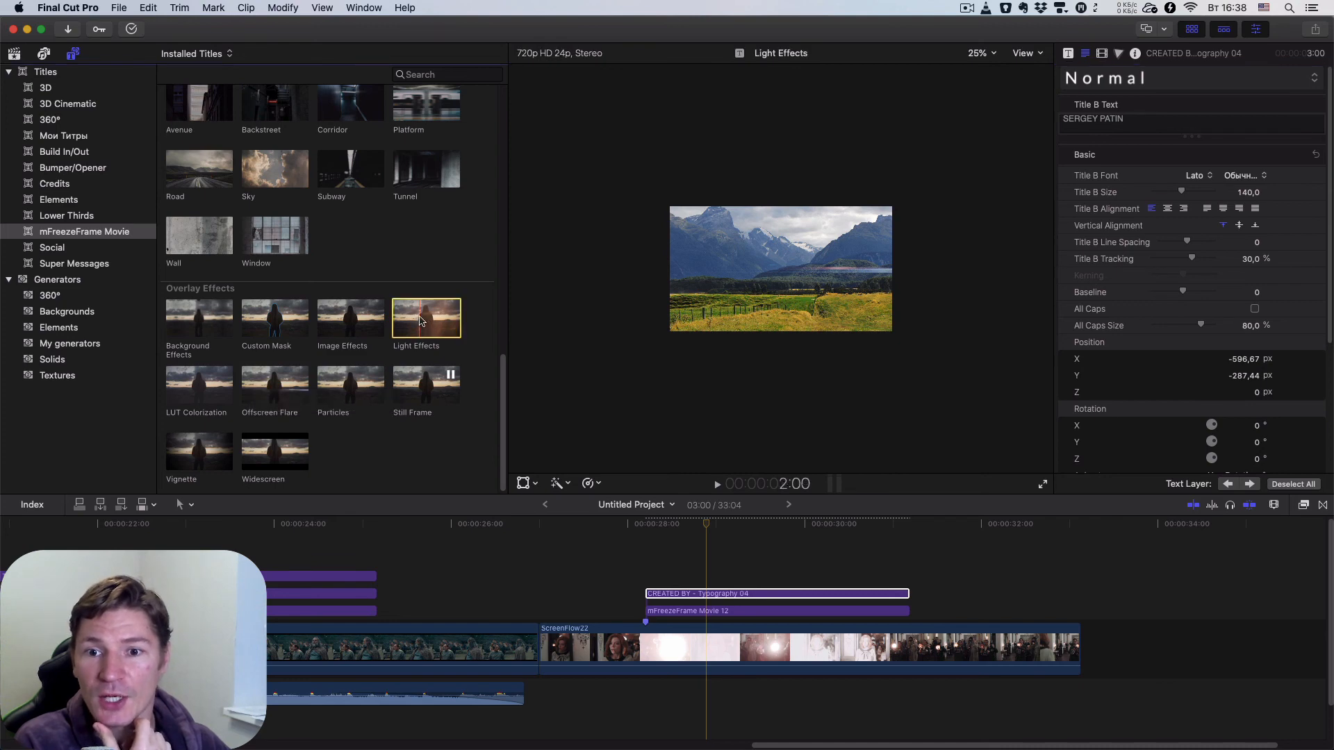
drag(518, 439, 663, 561)
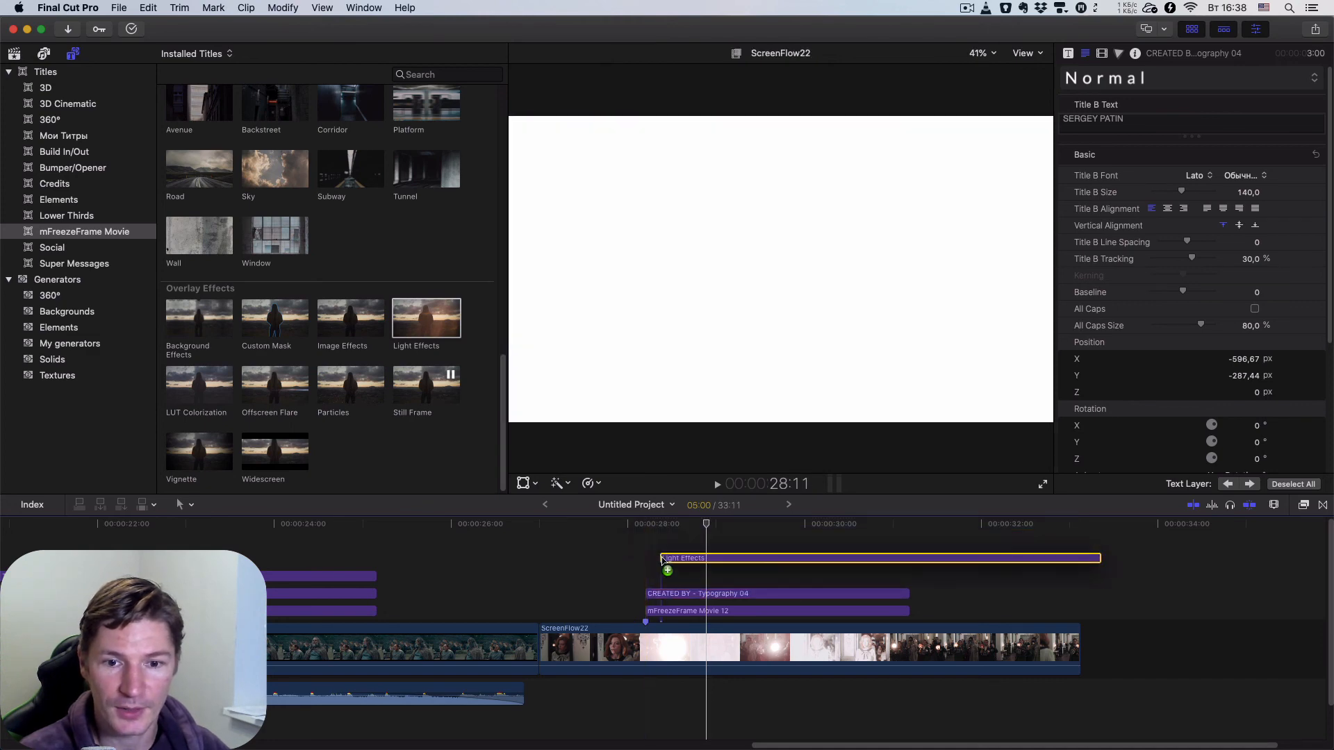
drag(756, 565, 789, 577)
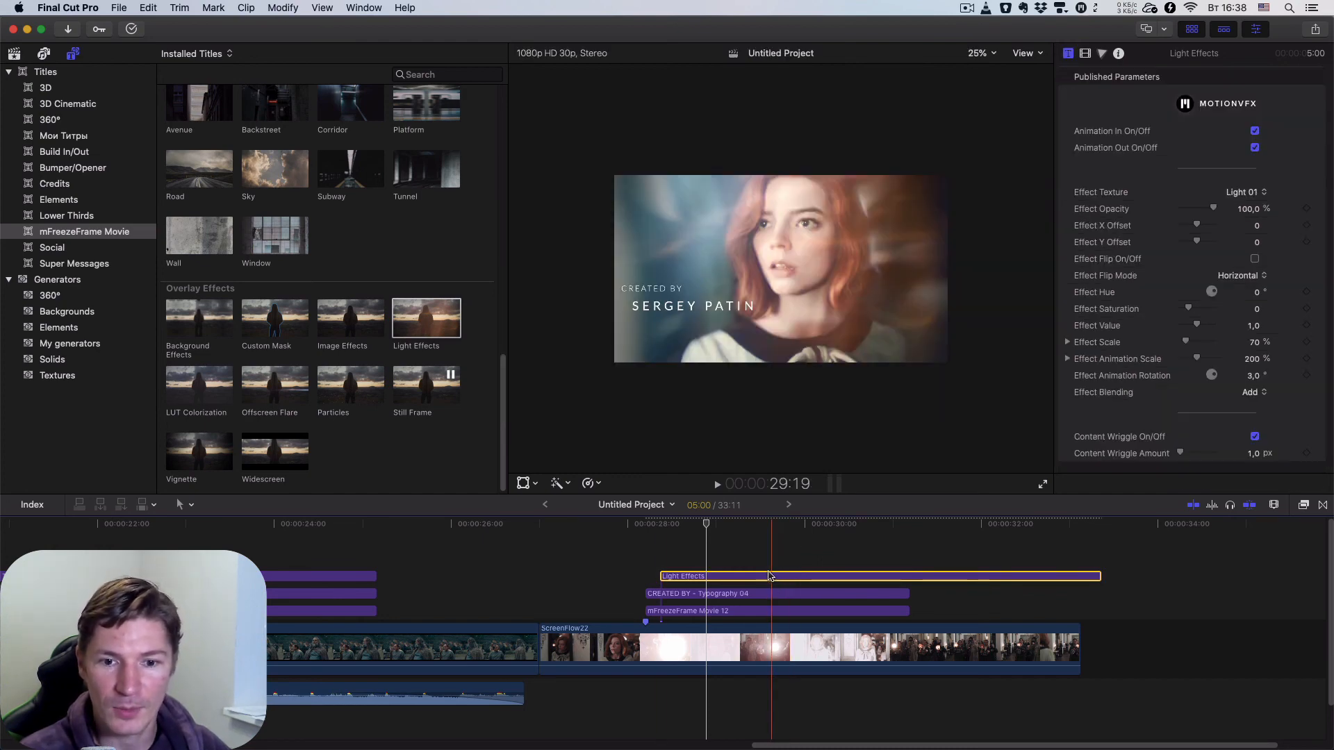
Step: Align the Light Effects clip with the title and trim it to 3:00 at the playhead
drag(764, 571, 902, 526)
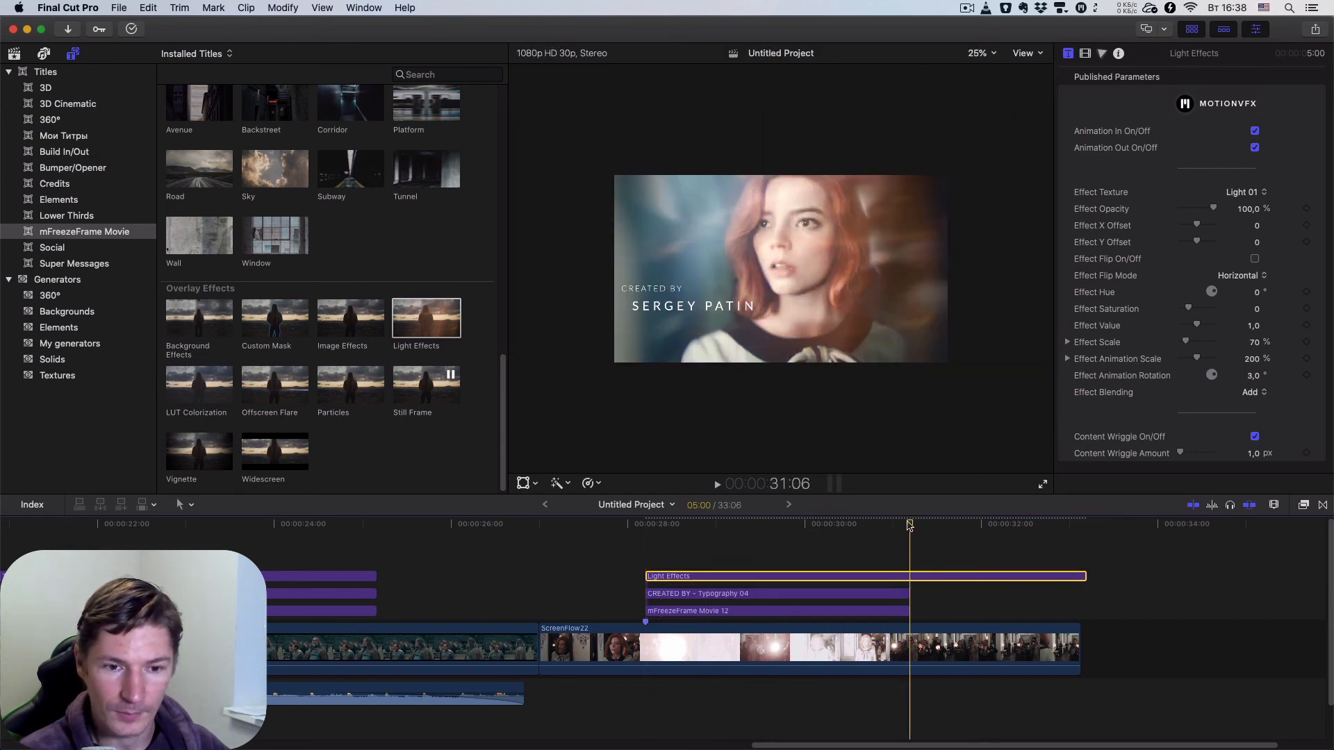
key(alt+bracketright)
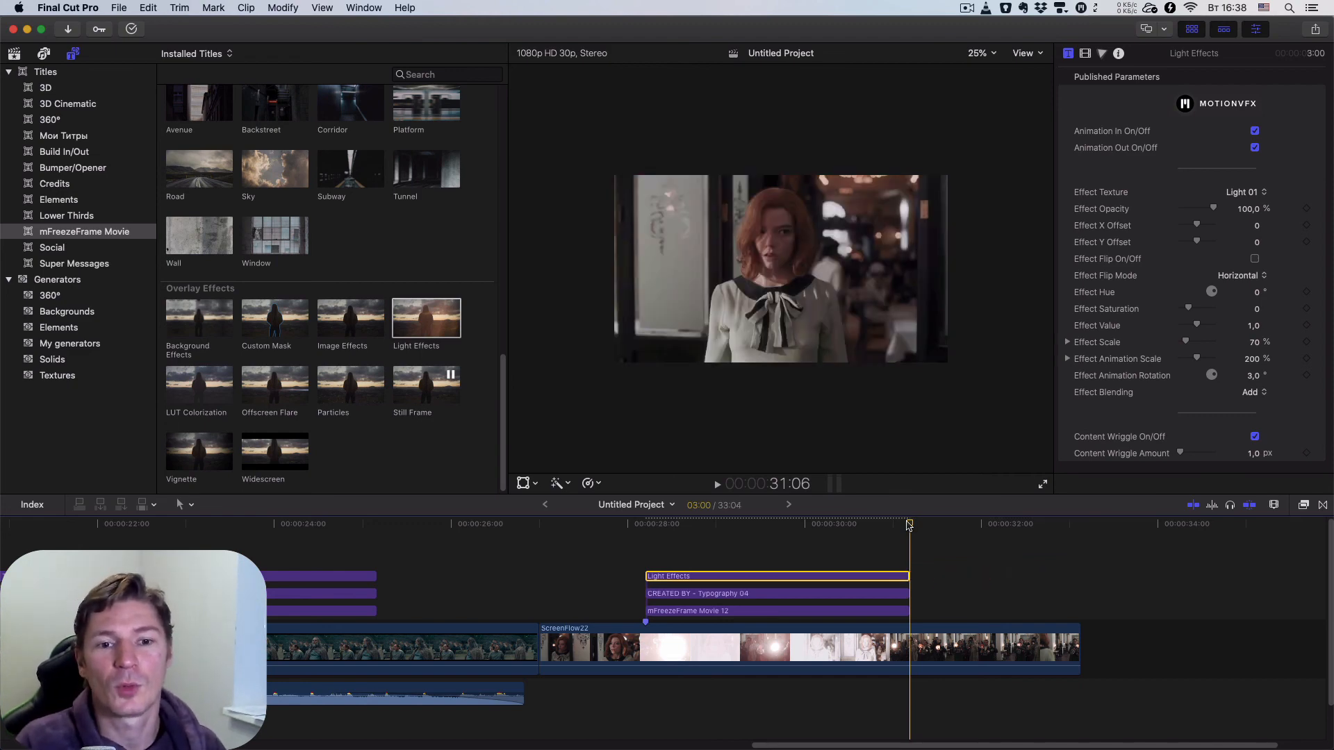
click(717, 527)
drag(717, 526, 821, 546)
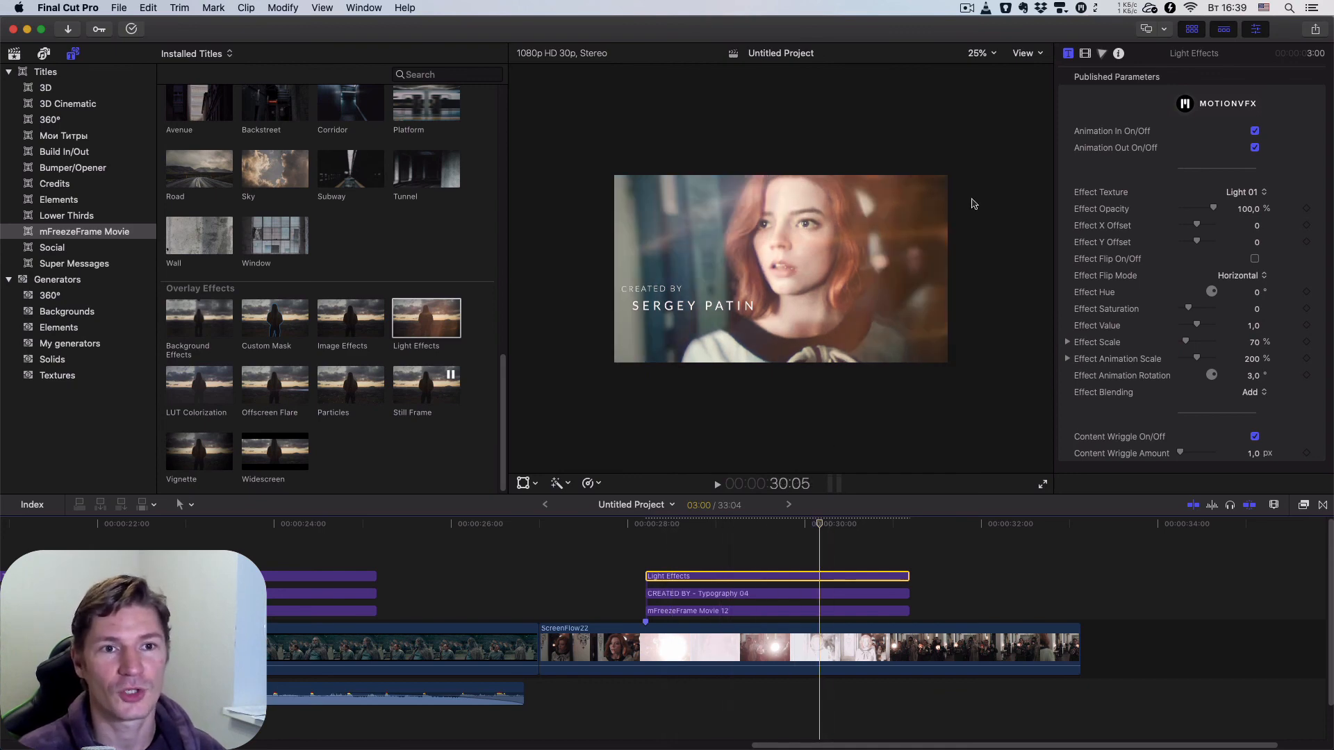
Step: Fit the viewer to the frame and switch the Light Effects texture from Light 01 to Light 04
click(982, 53)
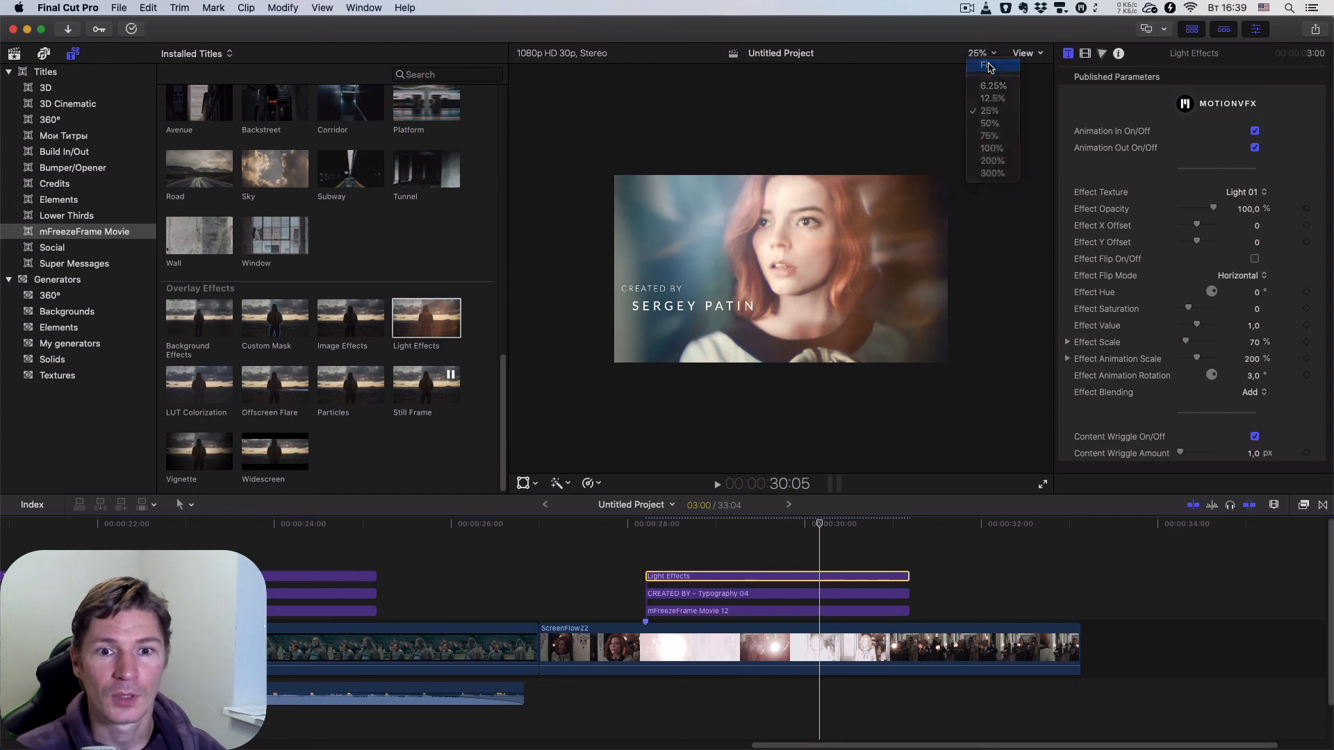
click(987, 64)
drag(828, 535, 751, 530)
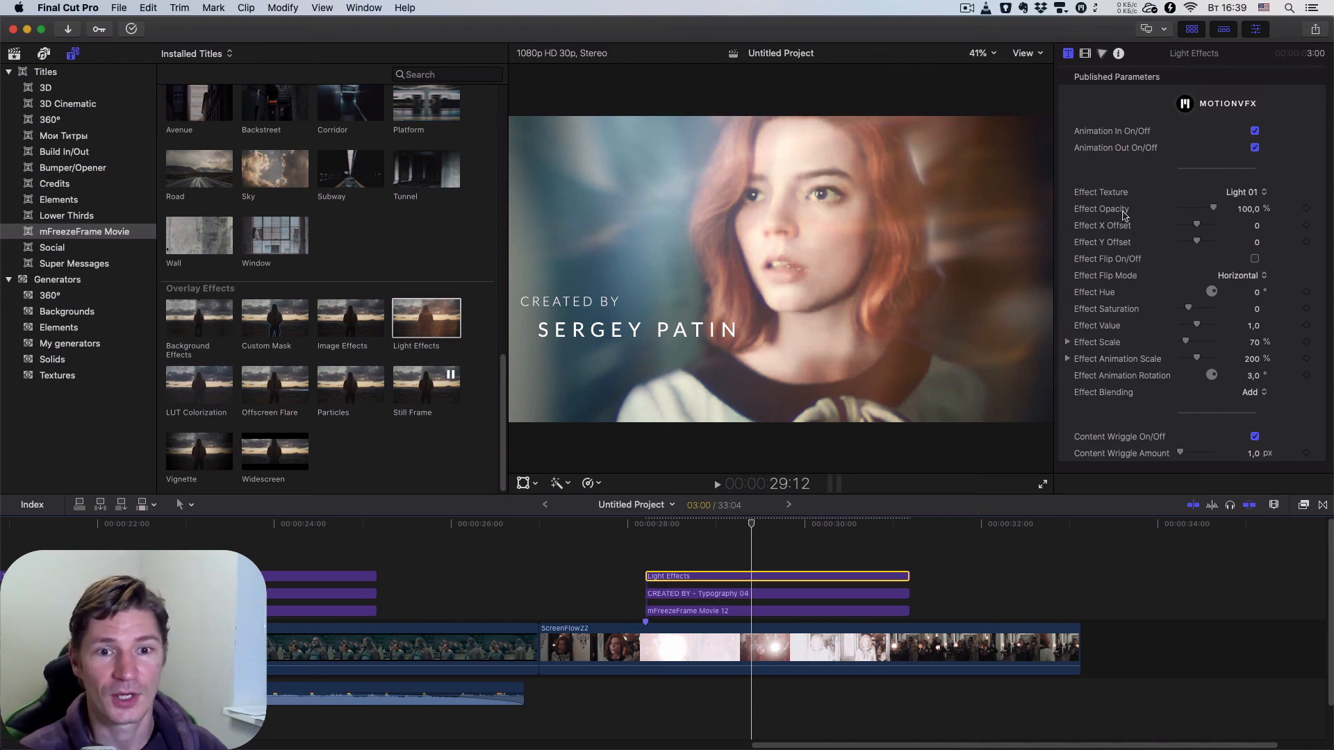
click(1264, 194)
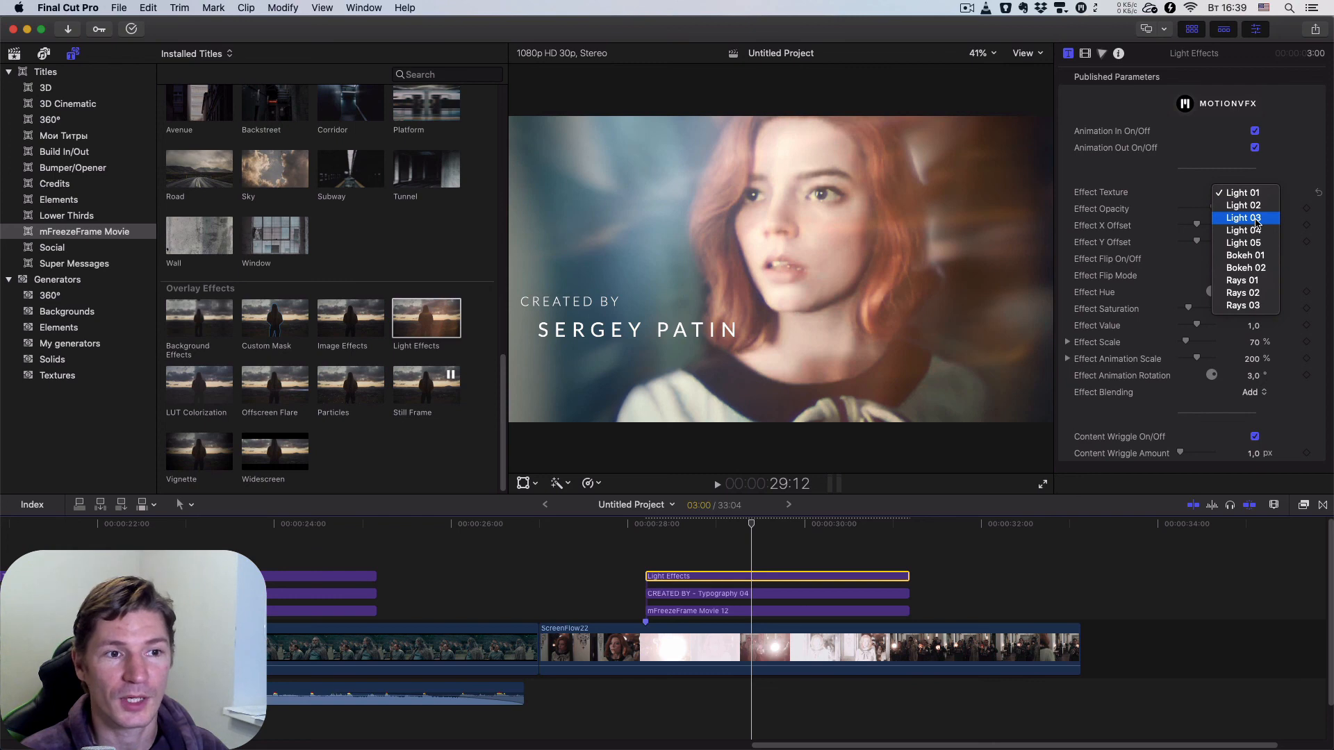
key(Escape)
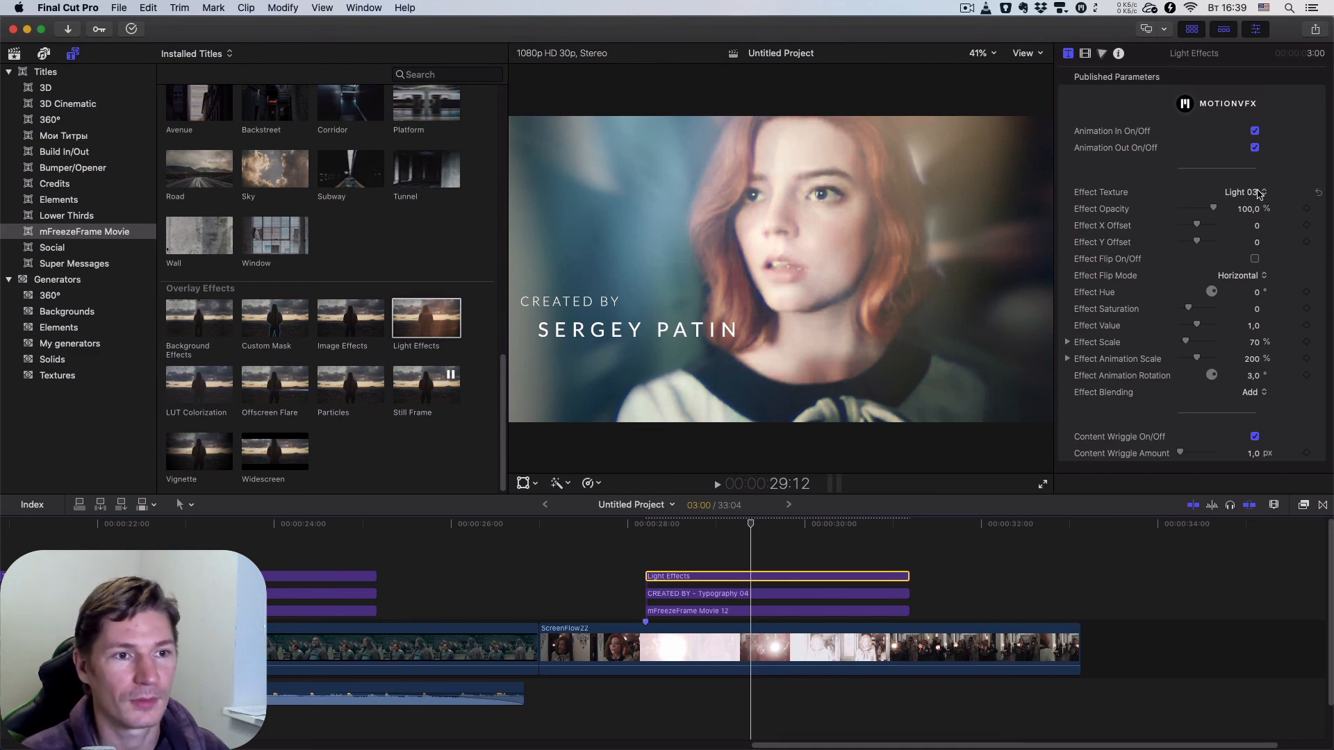
click(1259, 194)
click(1253, 207)
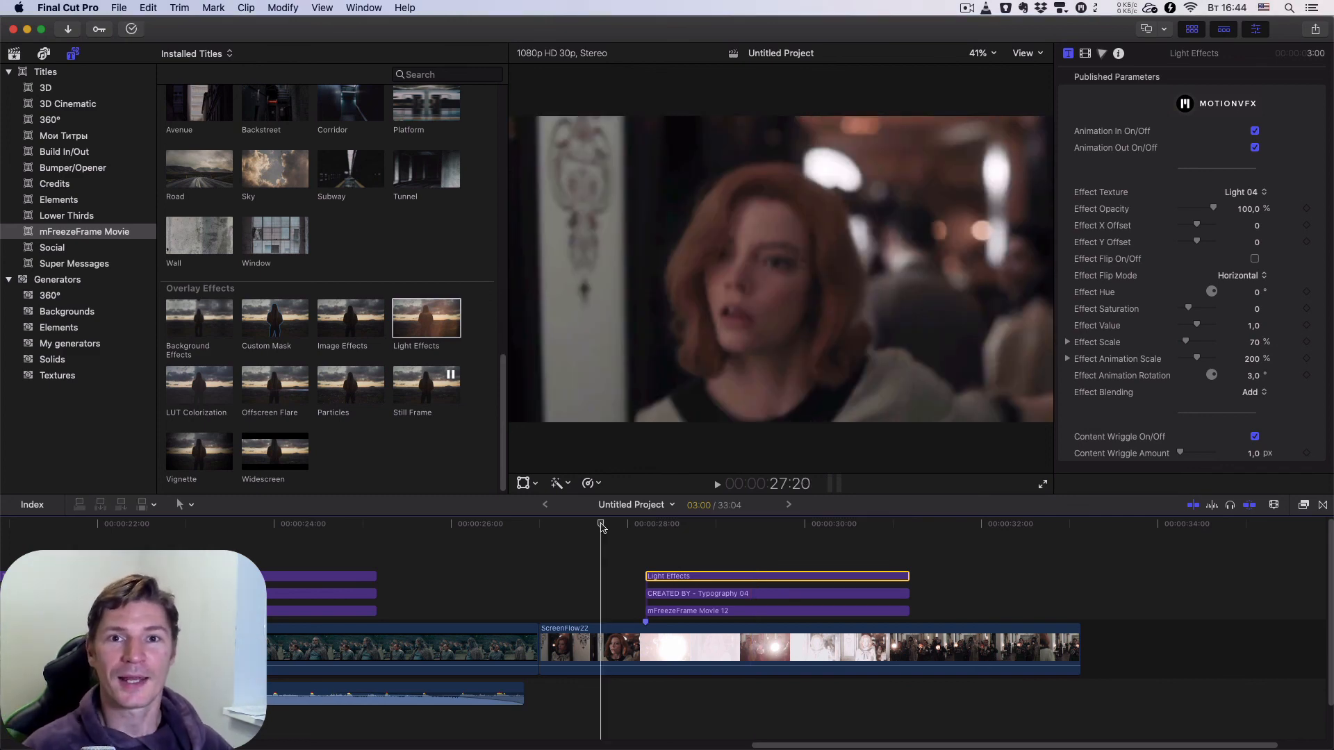
key(space)
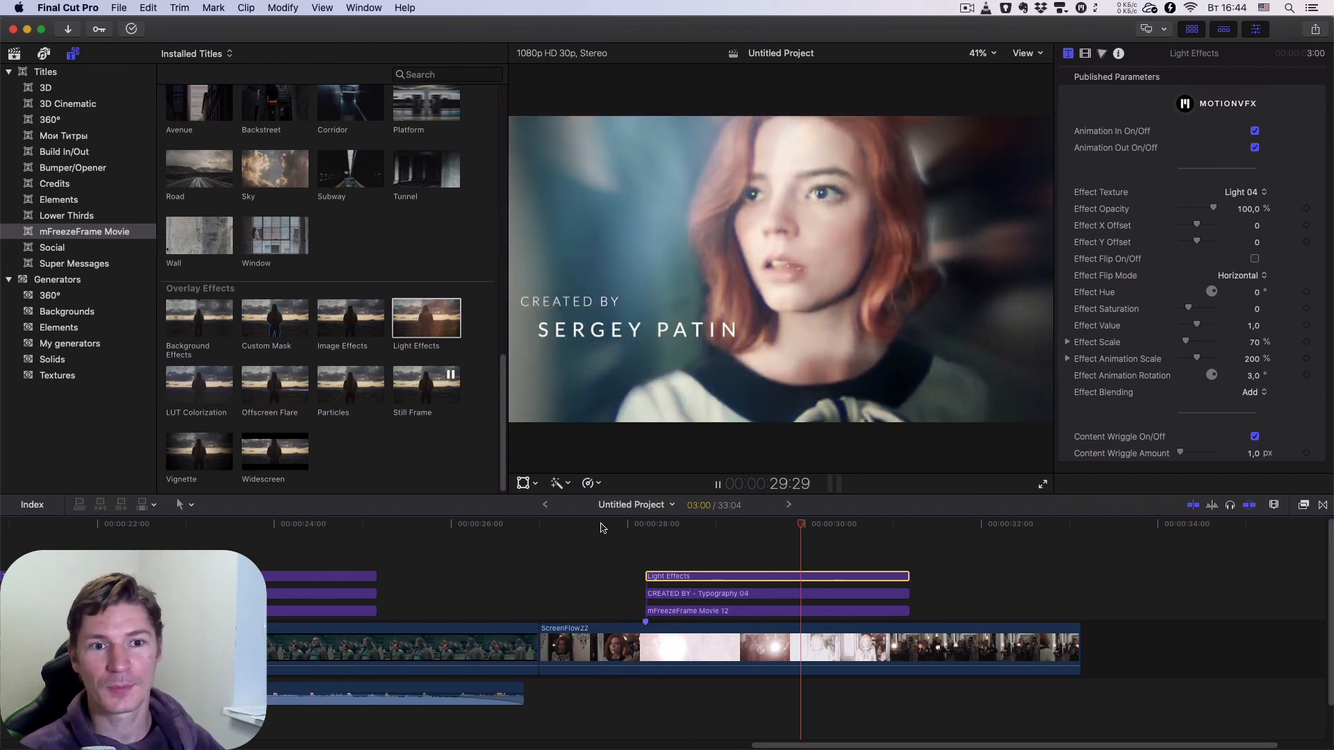
key(space)
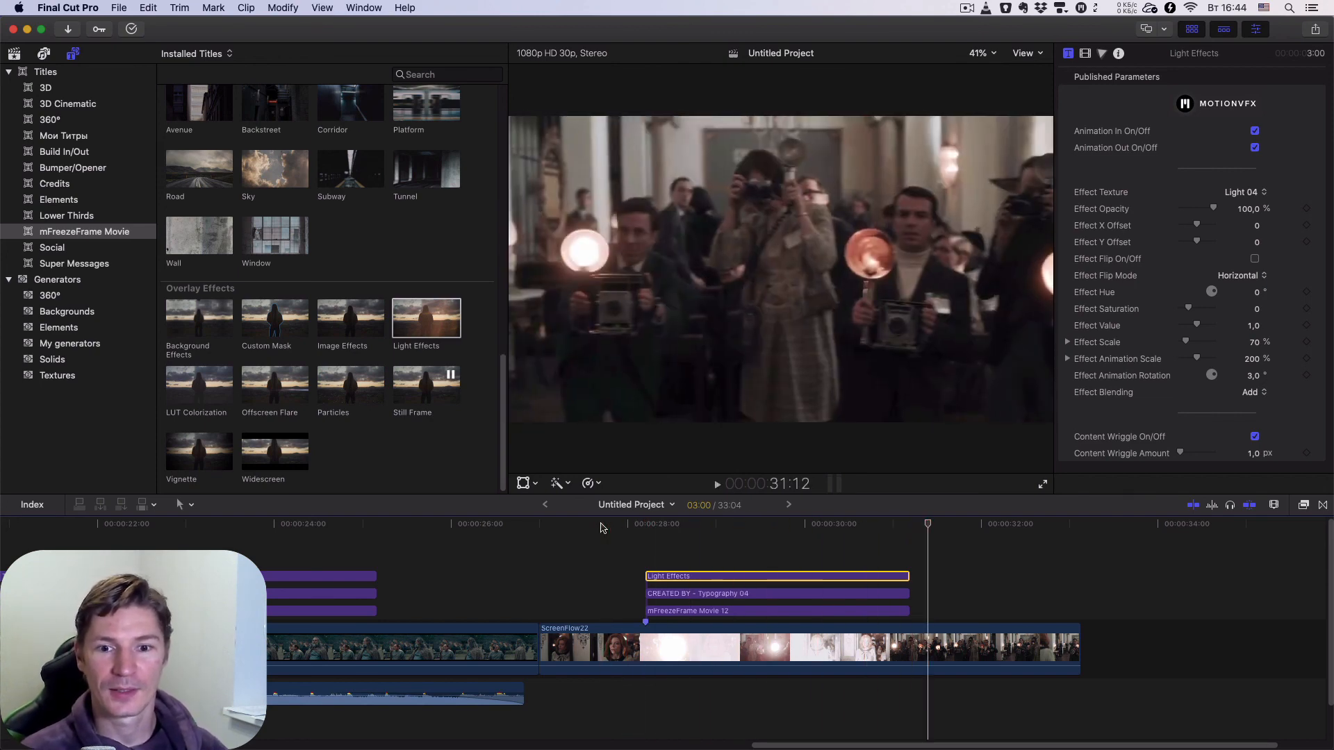
click(601, 528)
key(space)
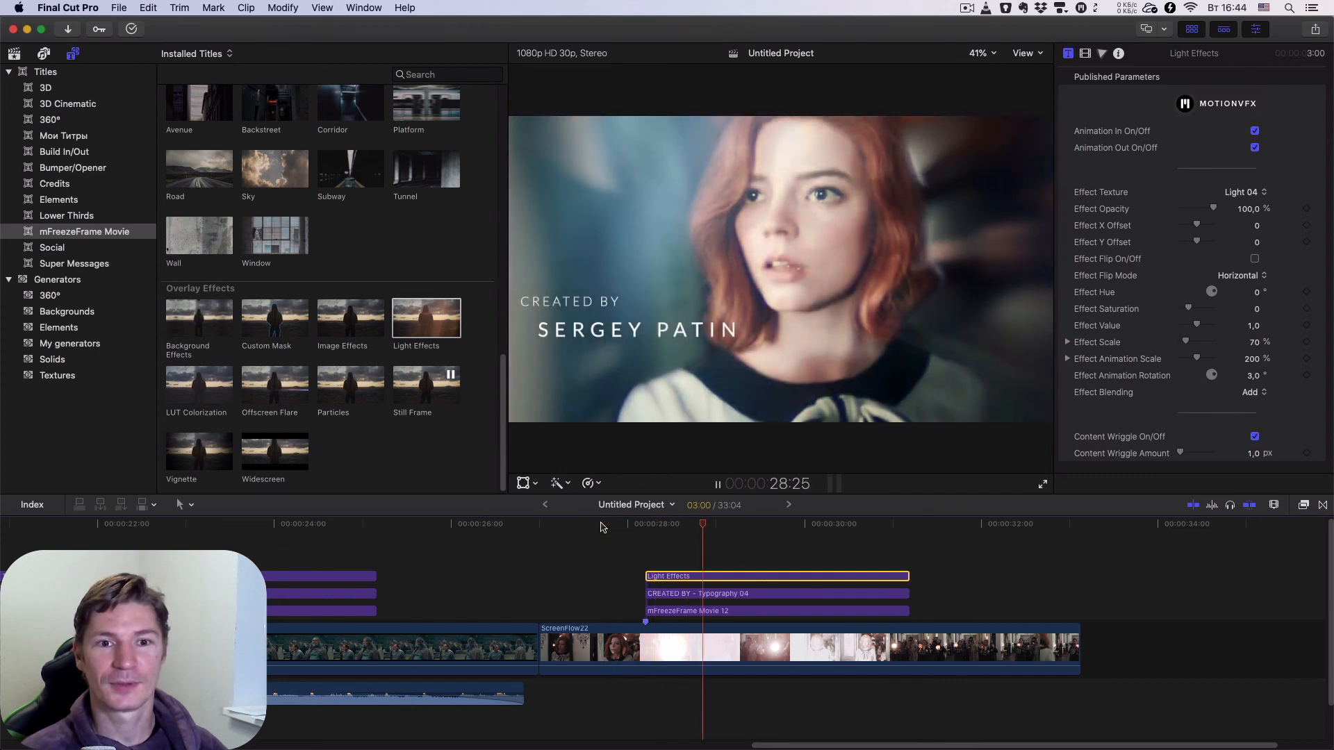
key(space)
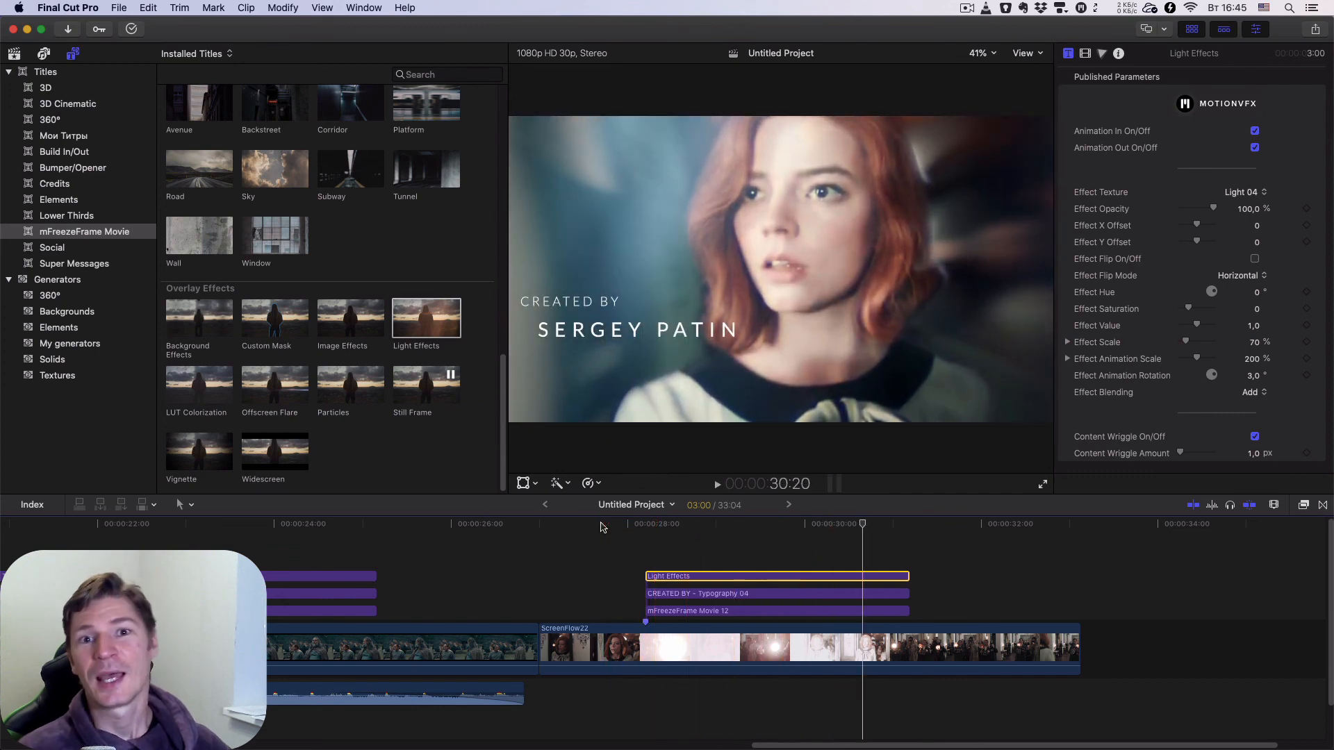